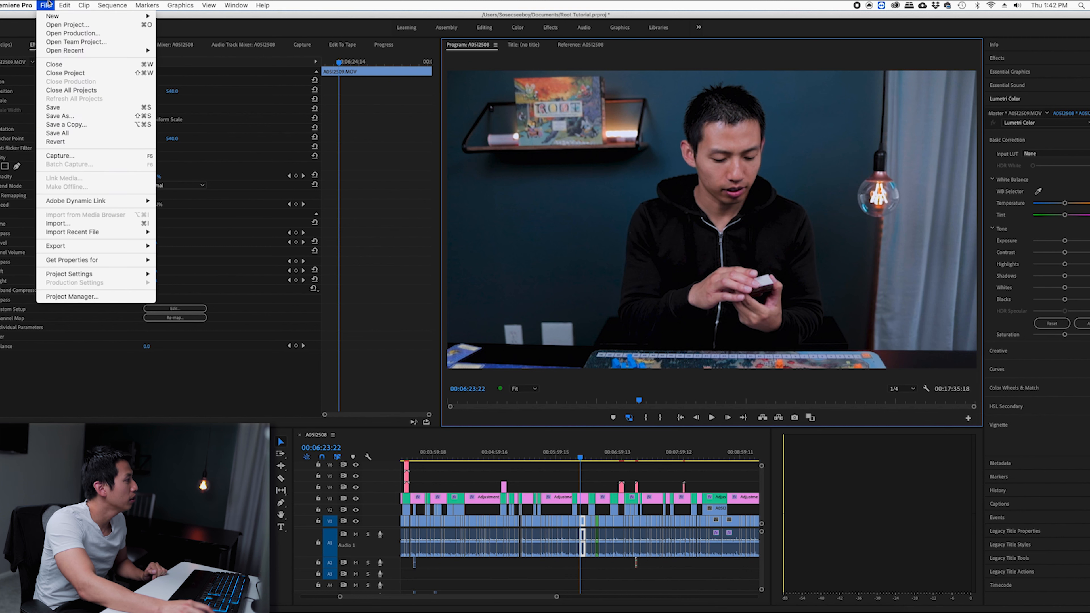
# - Open the general project settings and bring up the renderer options for video rendering and playback
pyautogui.moveTo(123, 275)
pyautogui.click(178, 274)
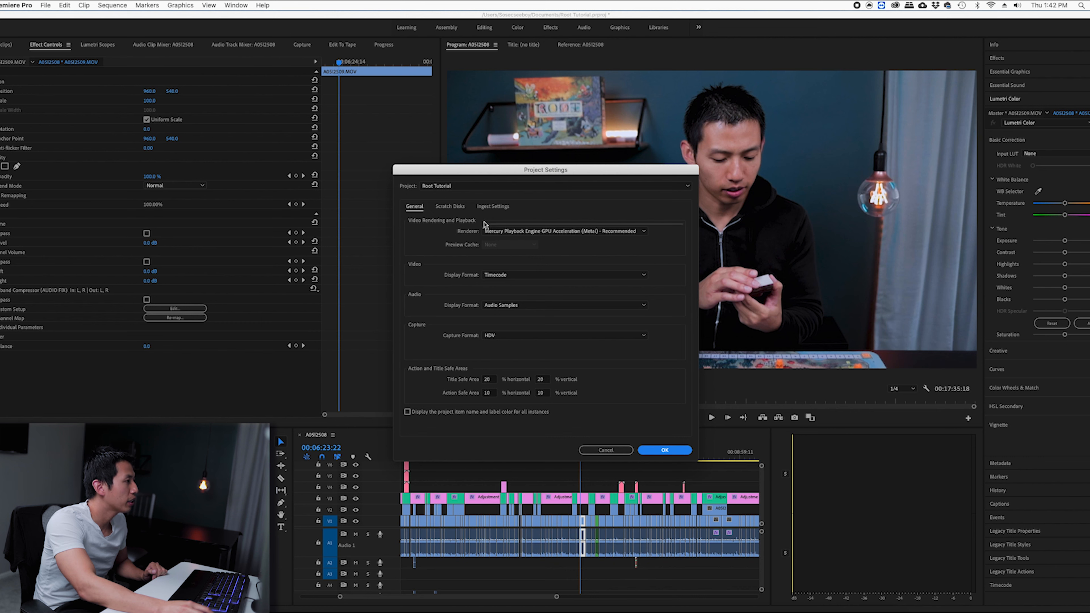
pyautogui.click(627, 232)
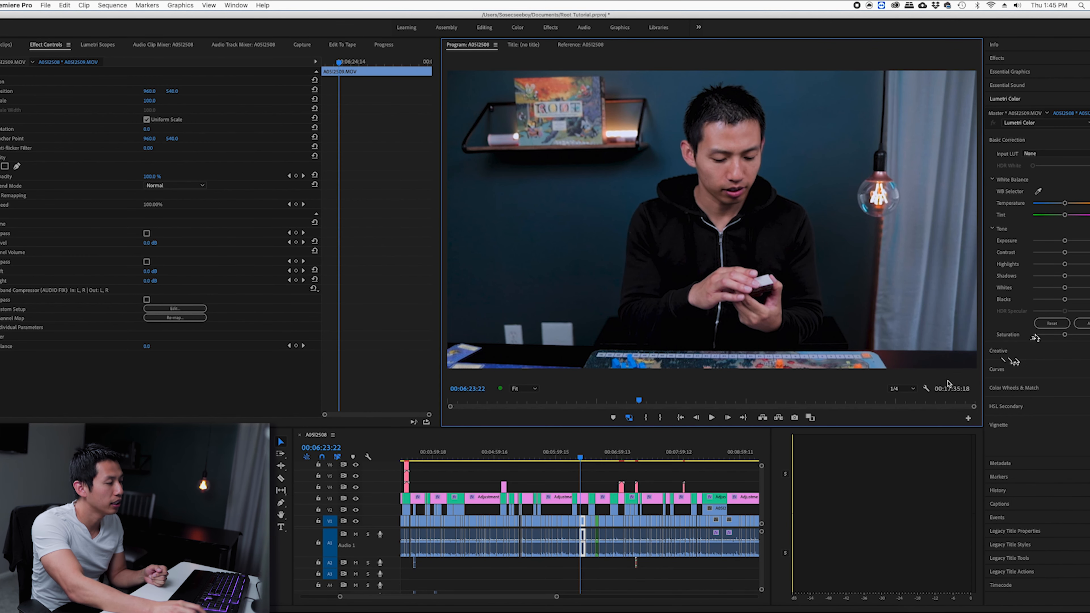
# - Set the Program monitor's playback resolution to 1/4 and render the sequence's effects preview
pyautogui.click(909, 393)
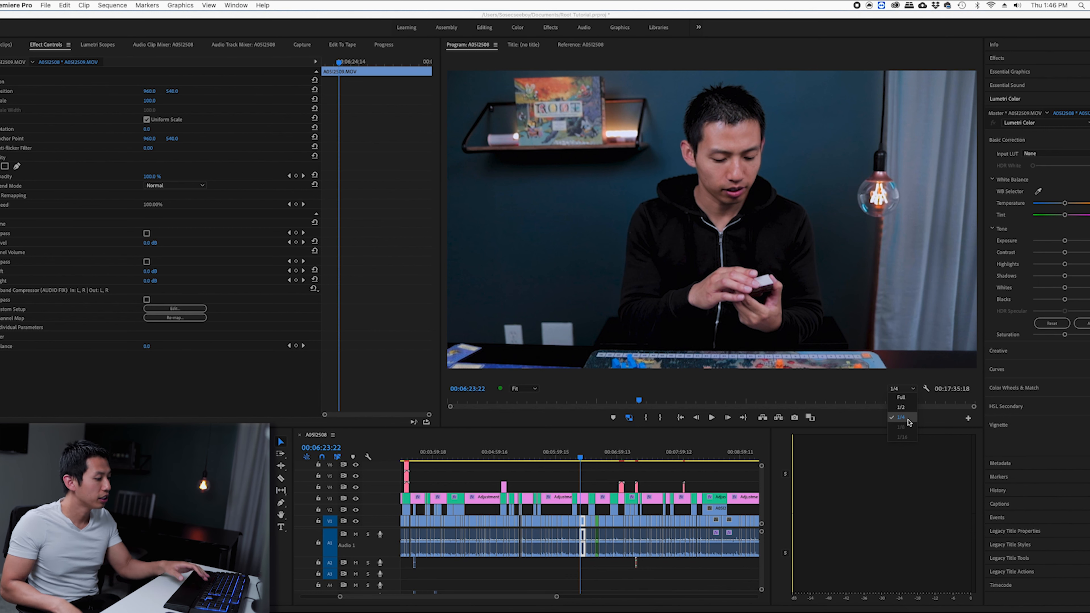
pyautogui.click(907, 422)
pyautogui.click(659, 474)
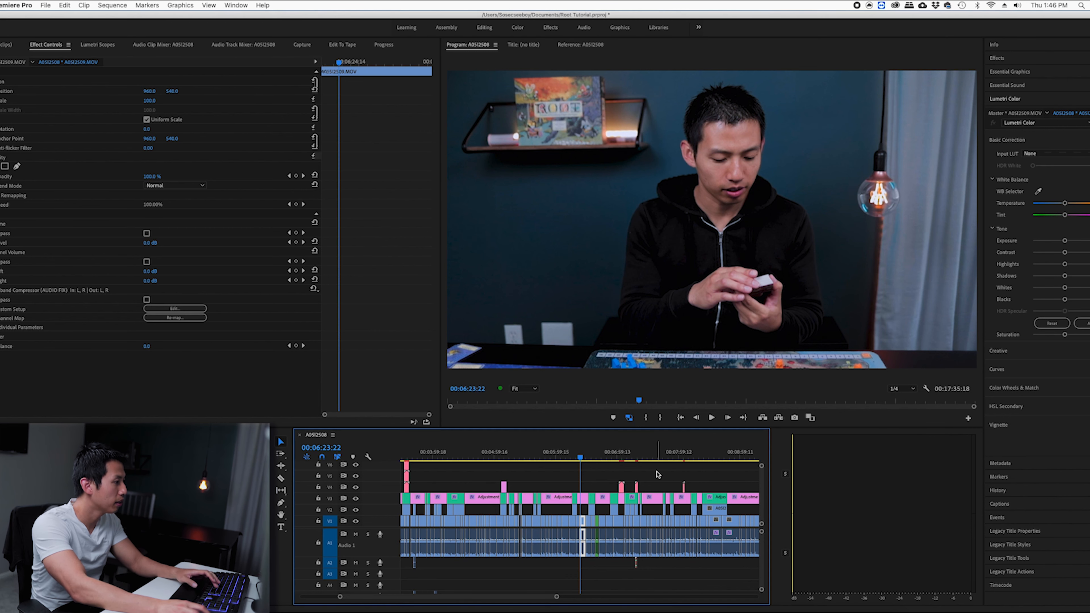
pyautogui.press('Return')
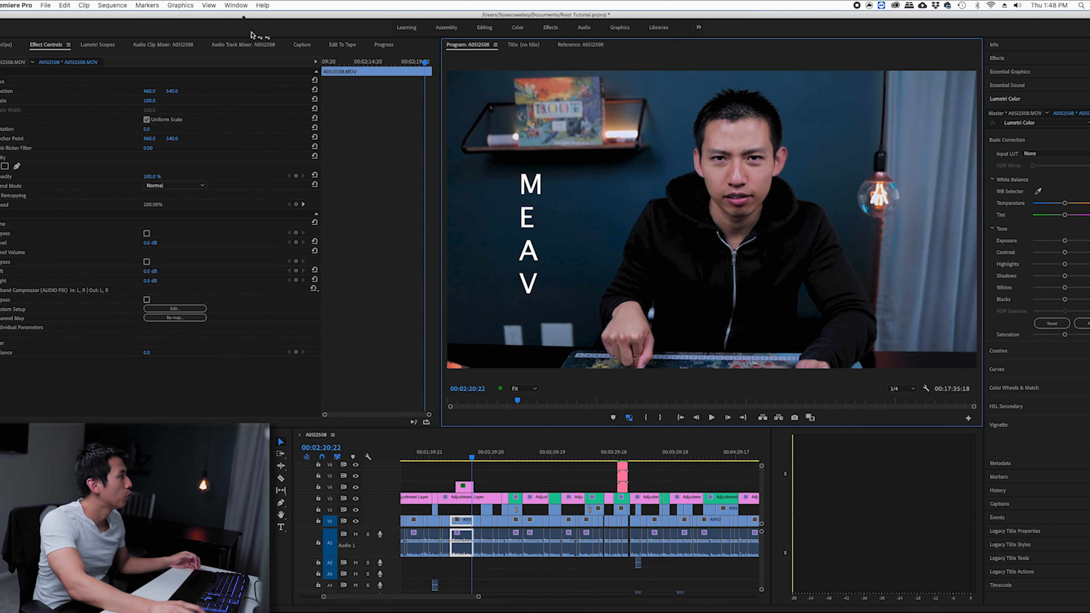
# - Switch to the All Panels workspace, and load the MVI_6753.MP4 clip into the Source monitor before returning to Effect Controls
pyautogui.click(236, 5)
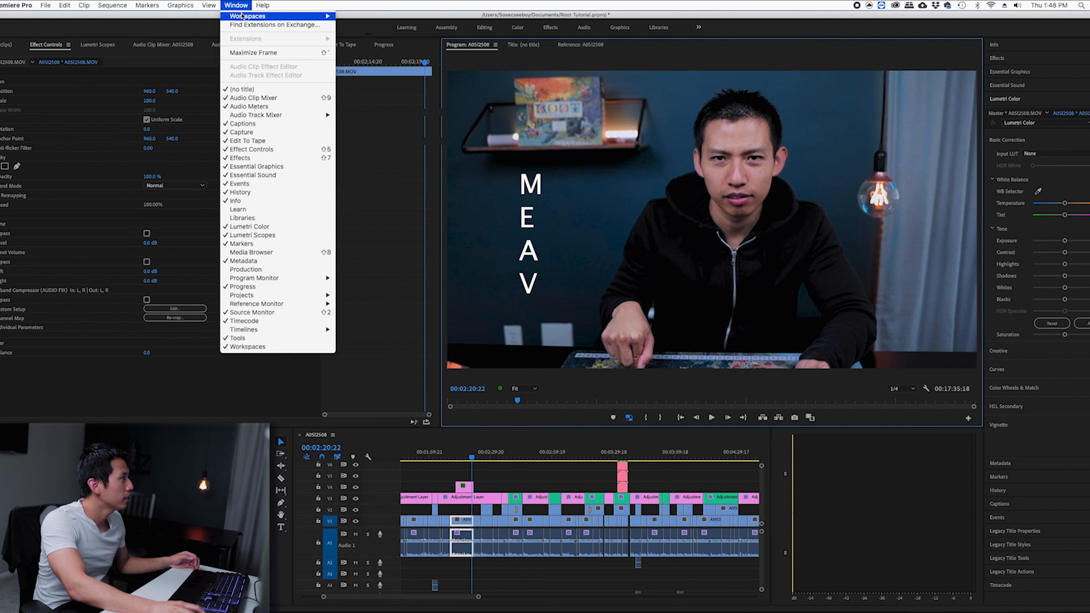
pyautogui.moveTo(244, 16)
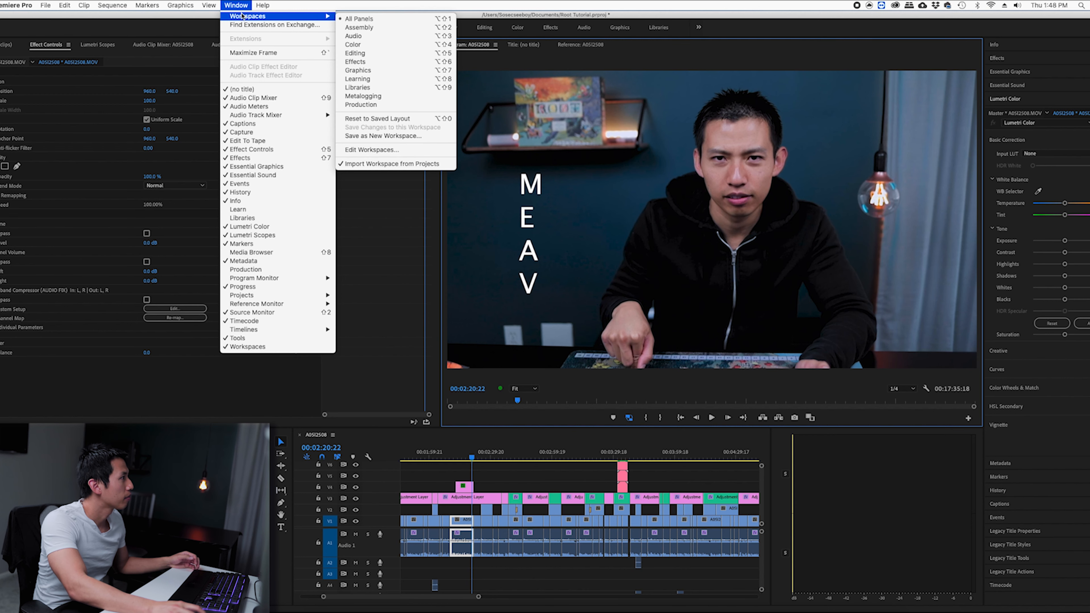
pyautogui.click(365, 19)
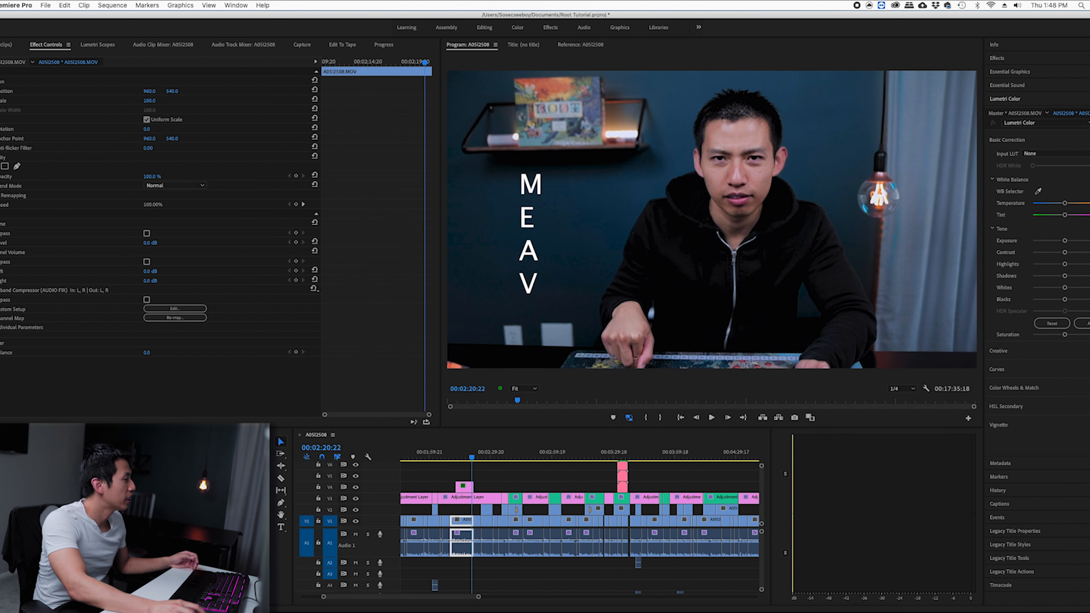
pyautogui.doubleClick(108, 473)
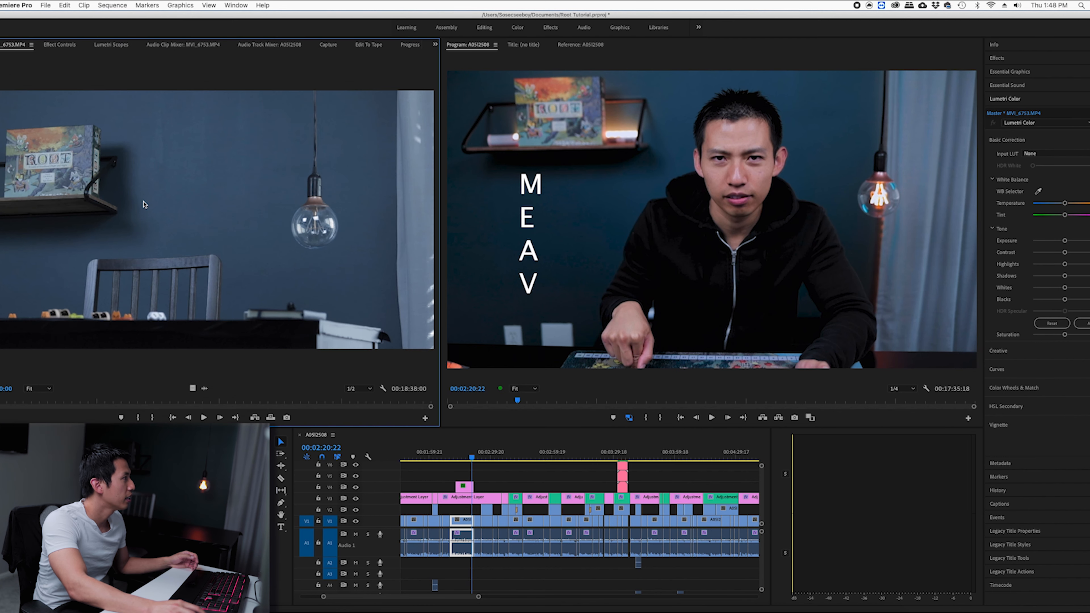
pyautogui.click(70, 46)
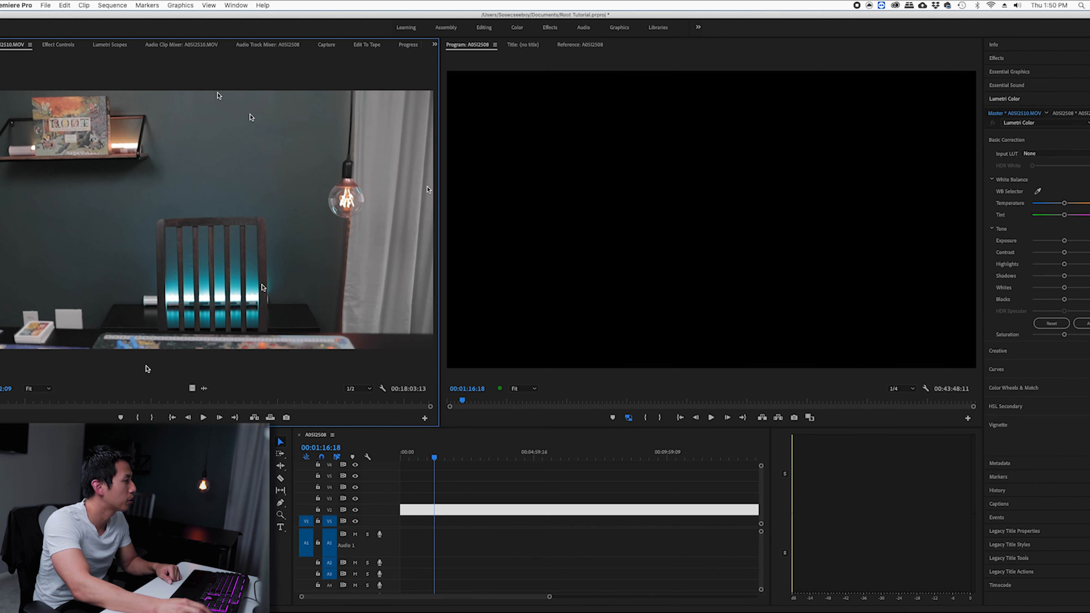
# - Mark an in point and an out point on the A05I2510.MOV footage in the Source monitor
pyautogui.moveTo(214, 400); pyautogui.dragTo(29, 410)
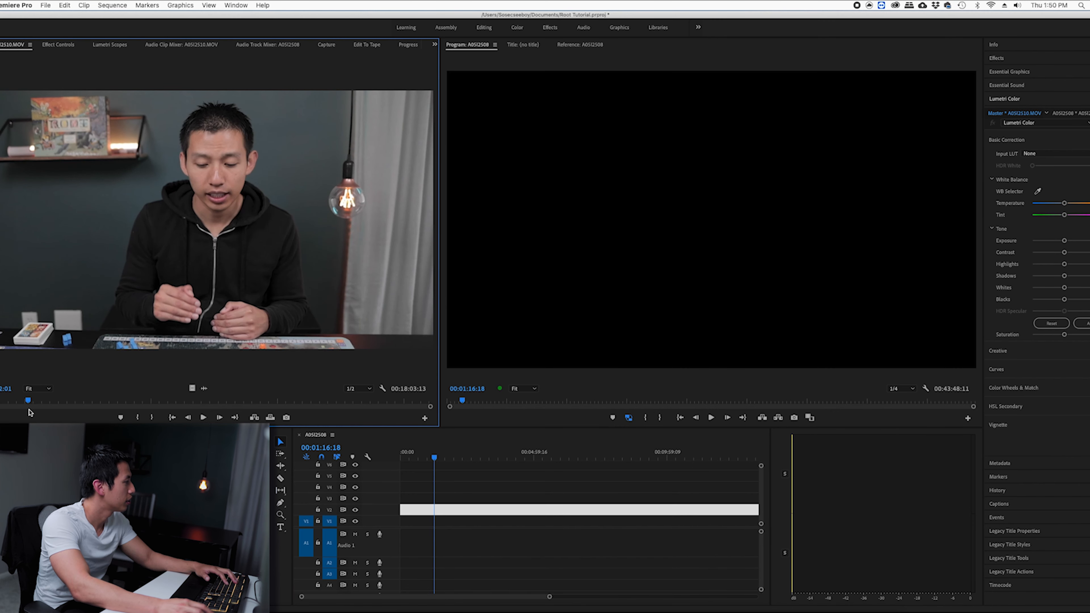
pyautogui.press('i')
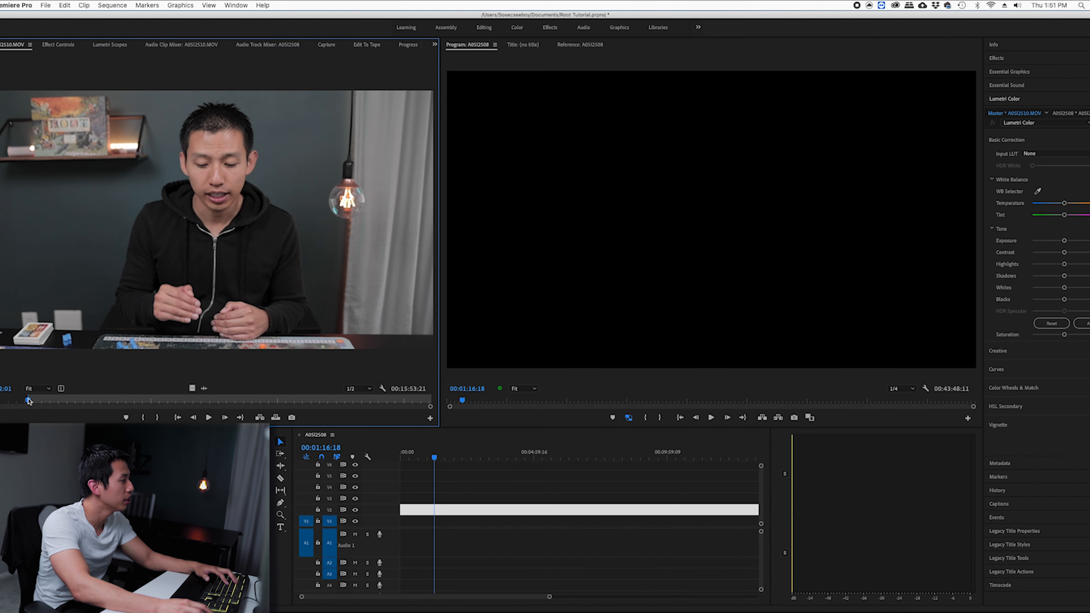
pyautogui.moveTo(28, 401); pyautogui.dragTo(13, 402)
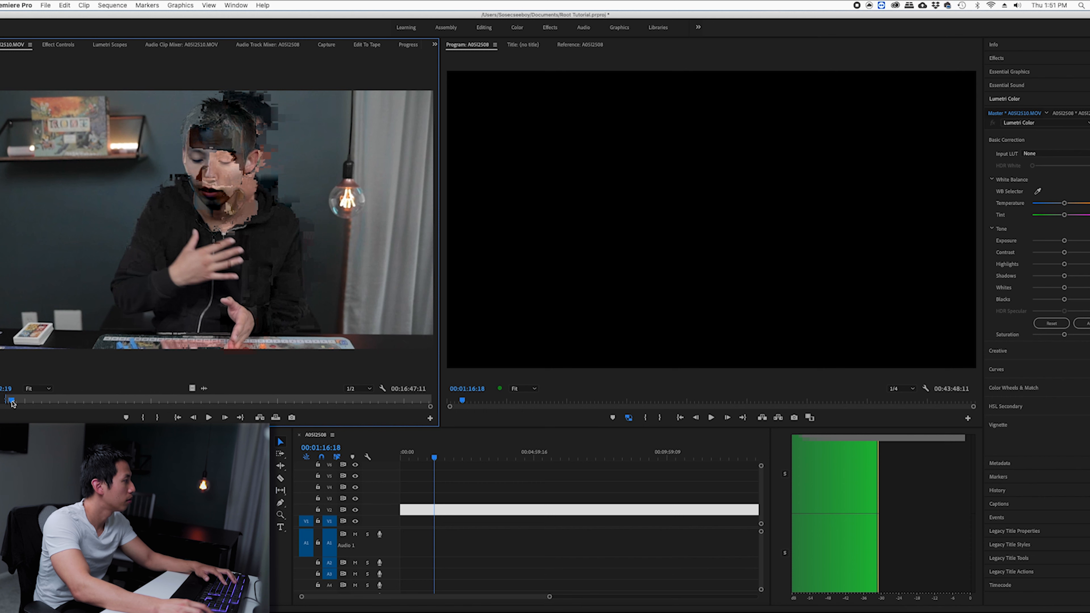
pyautogui.press('o')
# - Try placing the marked A05I2510.MOV section at the start of the sequence, and delete it from the timeline
pyautogui.moveTo(188, 301); pyautogui.dragTo(402, 521)
pyautogui.click(411, 452)
pyautogui.press('=')
pyautogui.press('=')
pyautogui.click(423, 549)
pyautogui.press('Delete')
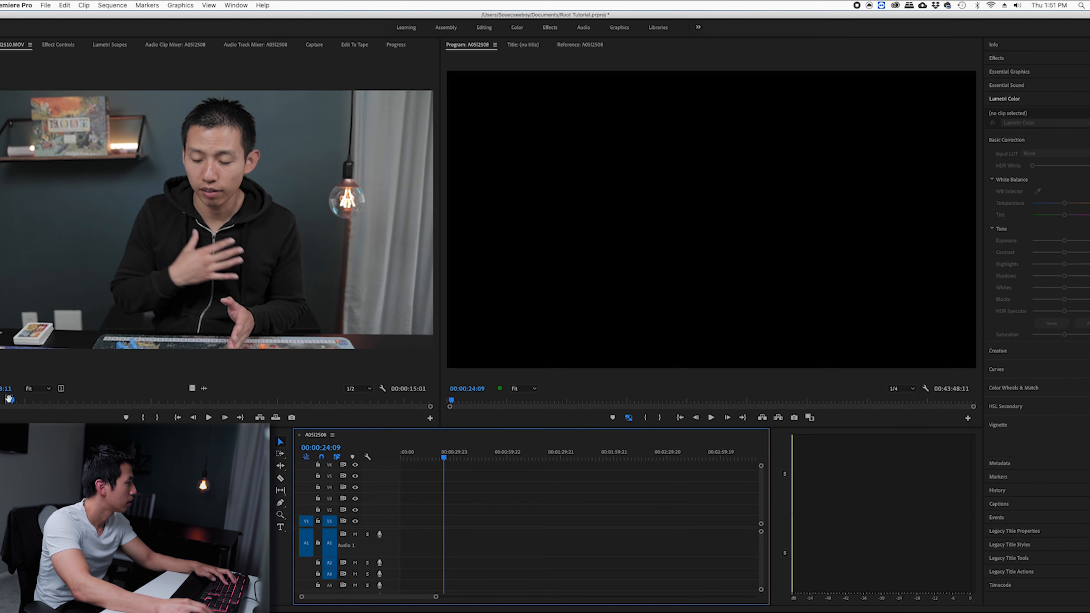
# - Clear the source in and out points and place the full A05I2510.MOV clip at the start of video track V1
pyautogui.rightClick(8, 398)
pyautogui.hotkey('alt', 'x')
pyautogui.moveTo(171, 524); pyautogui.dragTo(392, 524)
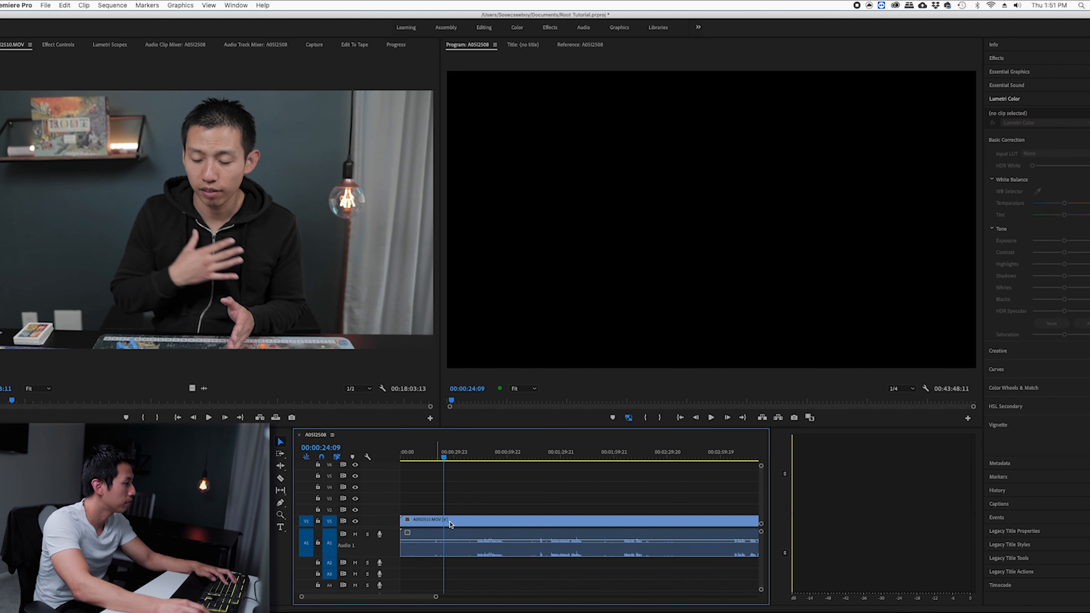
pyautogui.moveTo(467, 458); pyautogui.dragTo(479, 459)
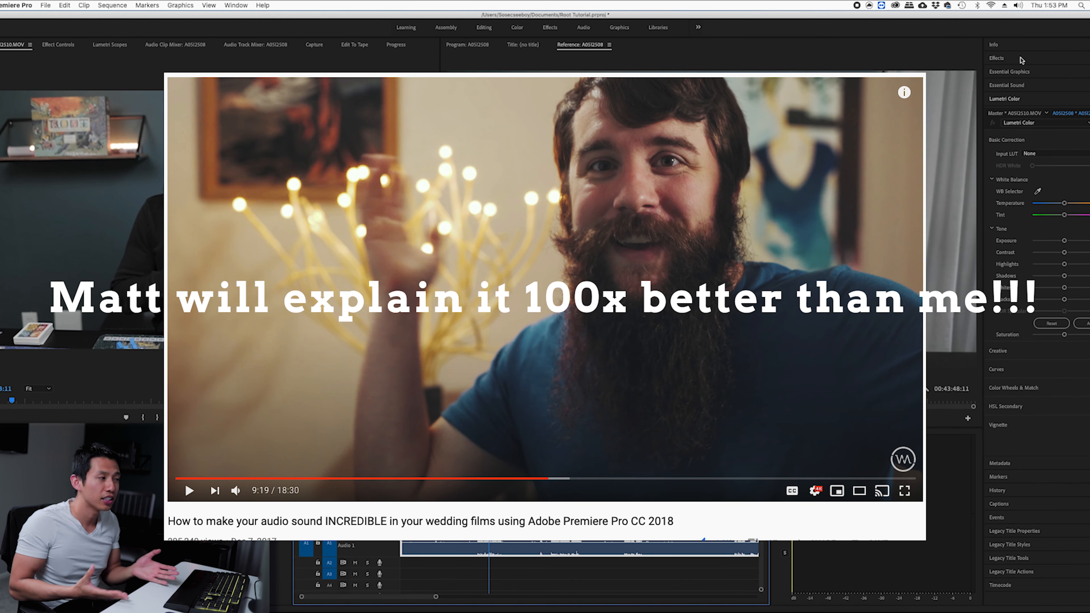
# - Search the effects for "multi" and apply the Multiband Compressor from Amplitude and Compression to the A05I2510.MOV audio
pyautogui.click(1023, 61)
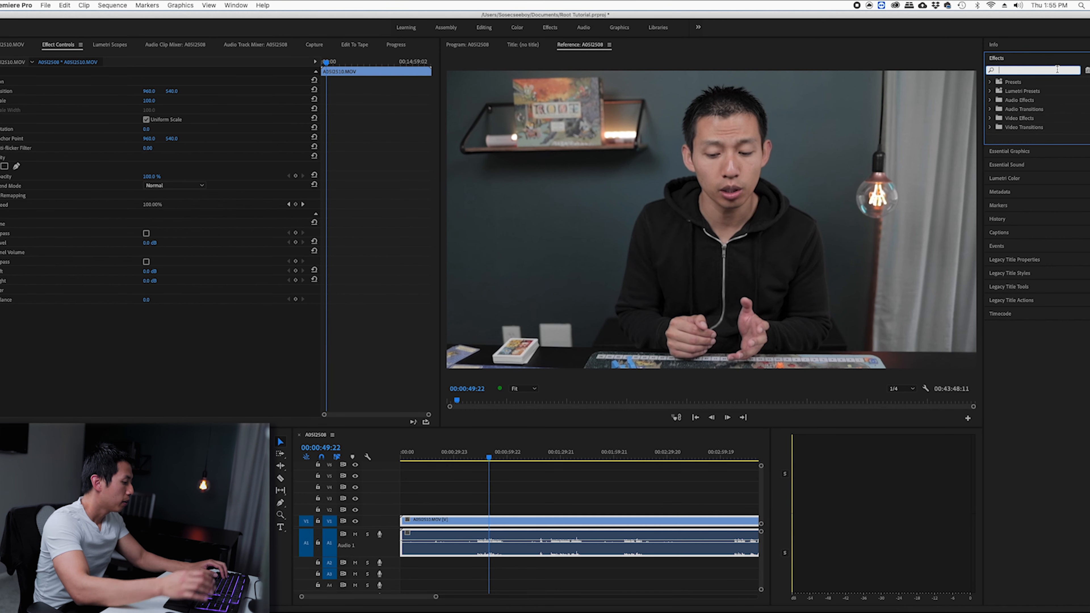
pyautogui.write('multi')
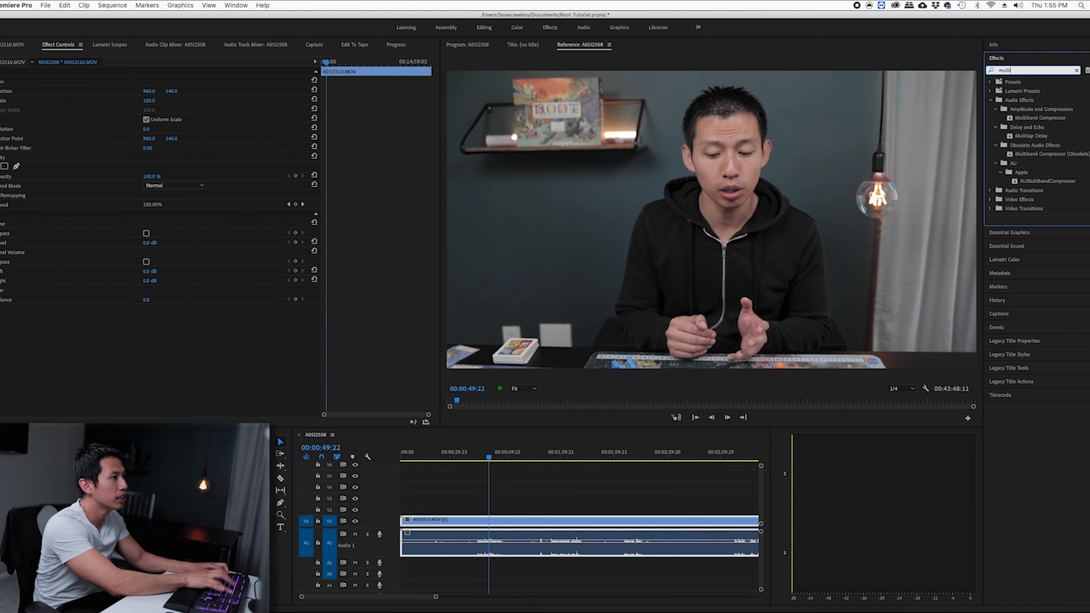
pyautogui.moveTo(1067, 119); pyautogui.dragTo(1051, 122)
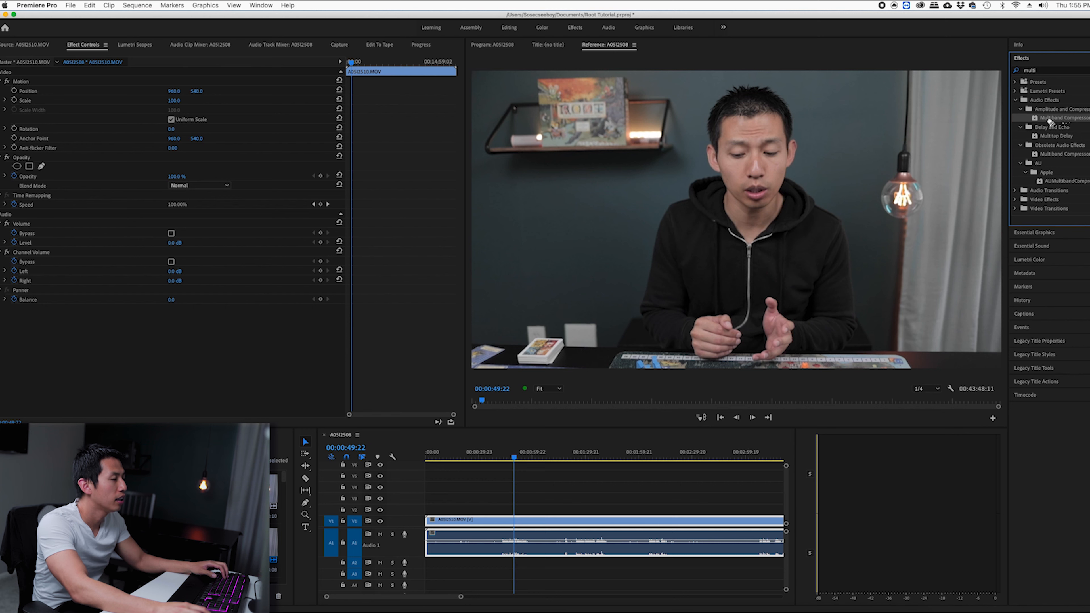
pyautogui.moveTo(764, 218); pyautogui.dragTo(602, 364)
pyautogui.moveTo(535, 497); pyautogui.dragTo(514, 542)
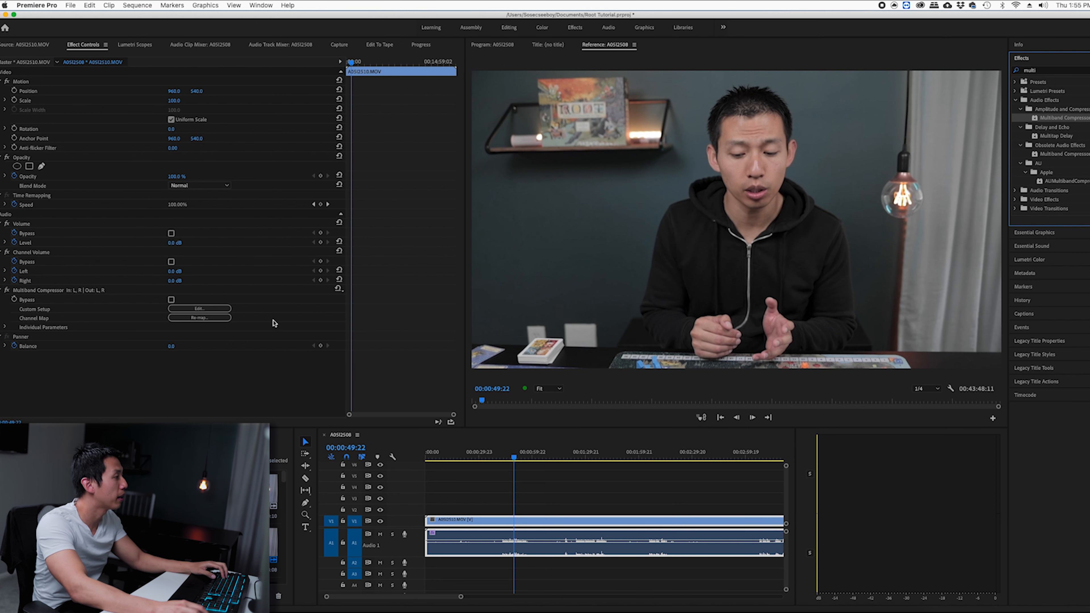
# - Open the Multiband Compressor's custom setup and choose the Broadcast preset
pyautogui.click(200, 309)
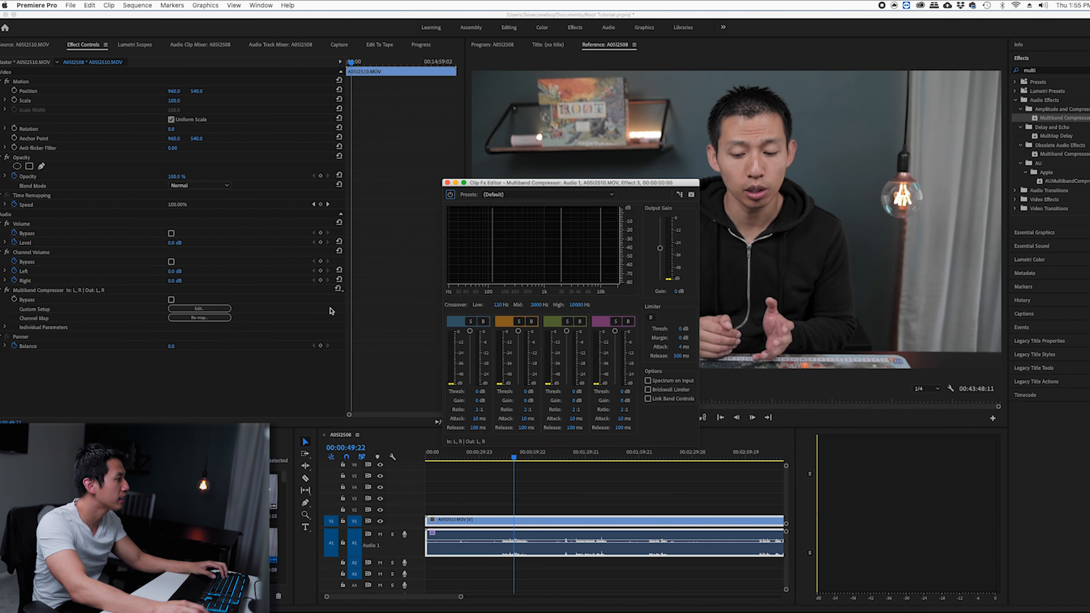
pyautogui.click(549, 194)
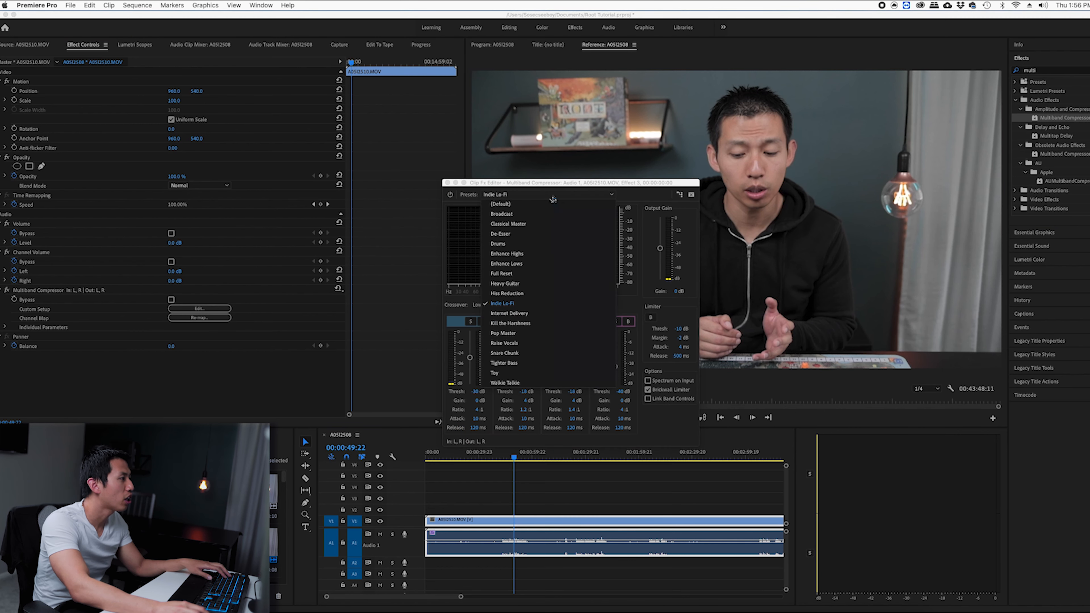
pyautogui.click(548, 296)
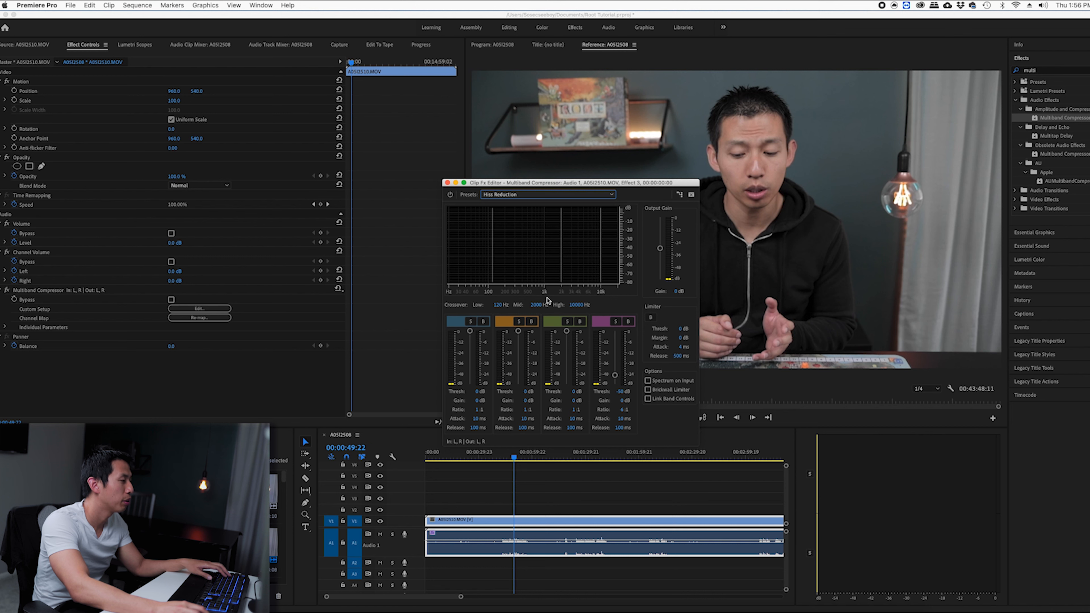
pyautogui.click(558, 196)
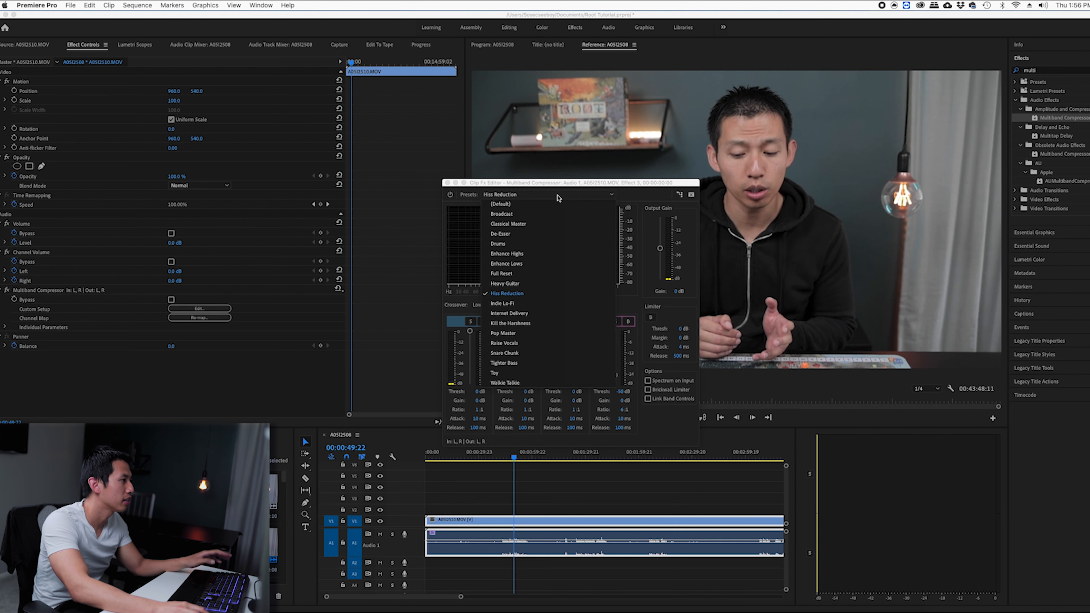
pyautogui.click(556, 219)
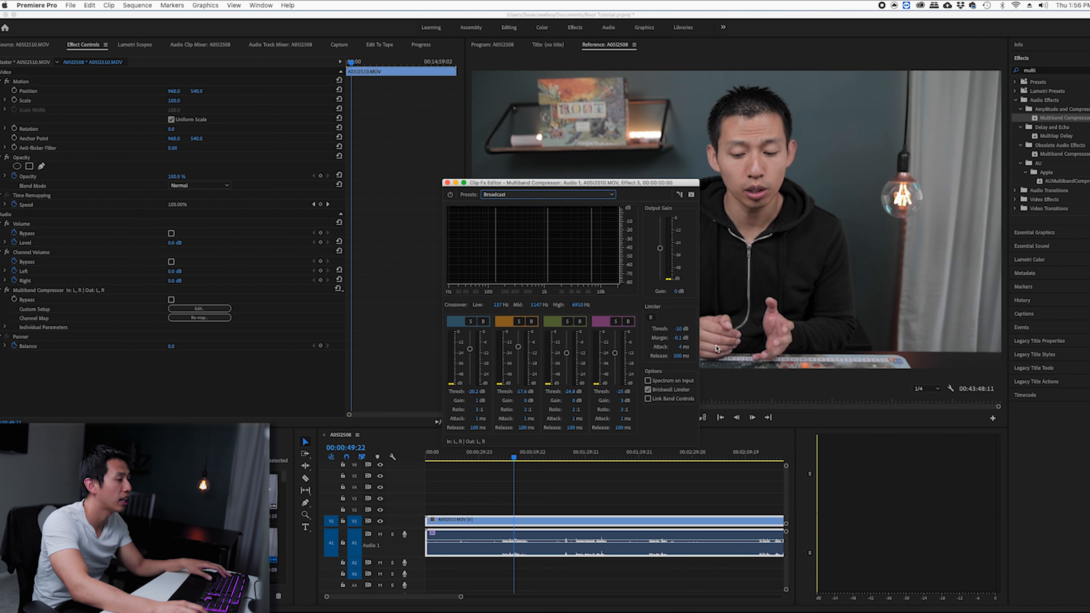
# - Set the limiter's attack to 1 ms and release to 250 ms, and close the effect editor
pyautogui.click(680, 348)
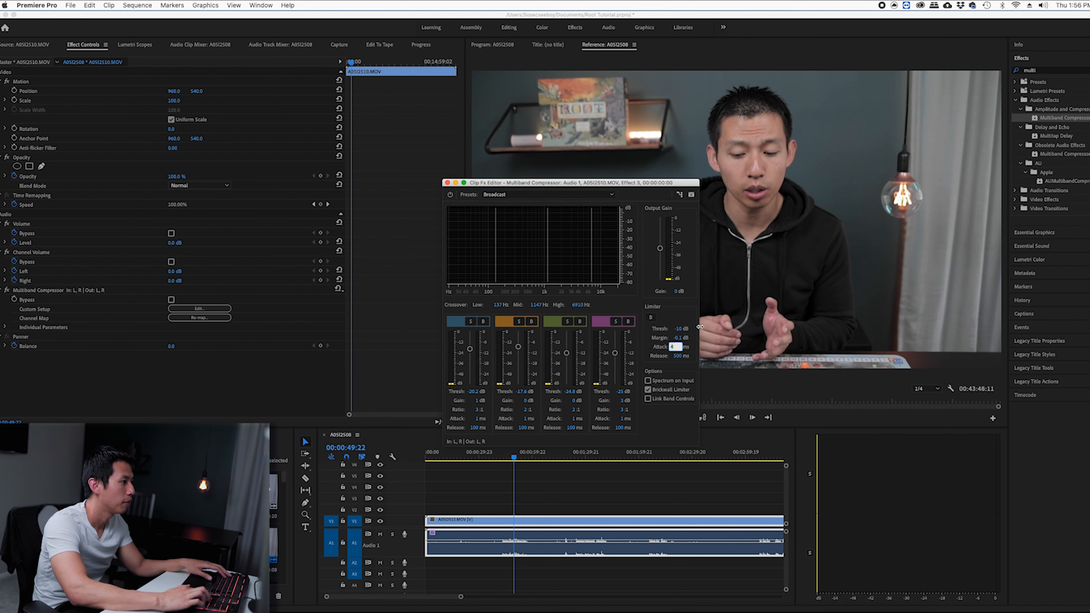
pyautogui.write('1')
pyautogui.press('Return')
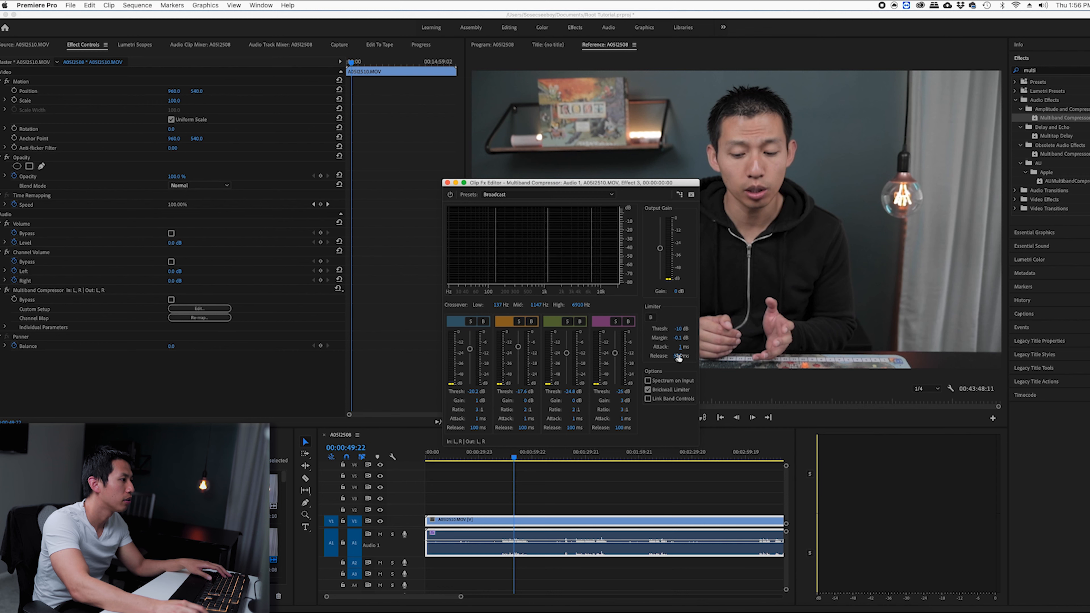
pyautogui.write('250')
pyautogui.press('Return')
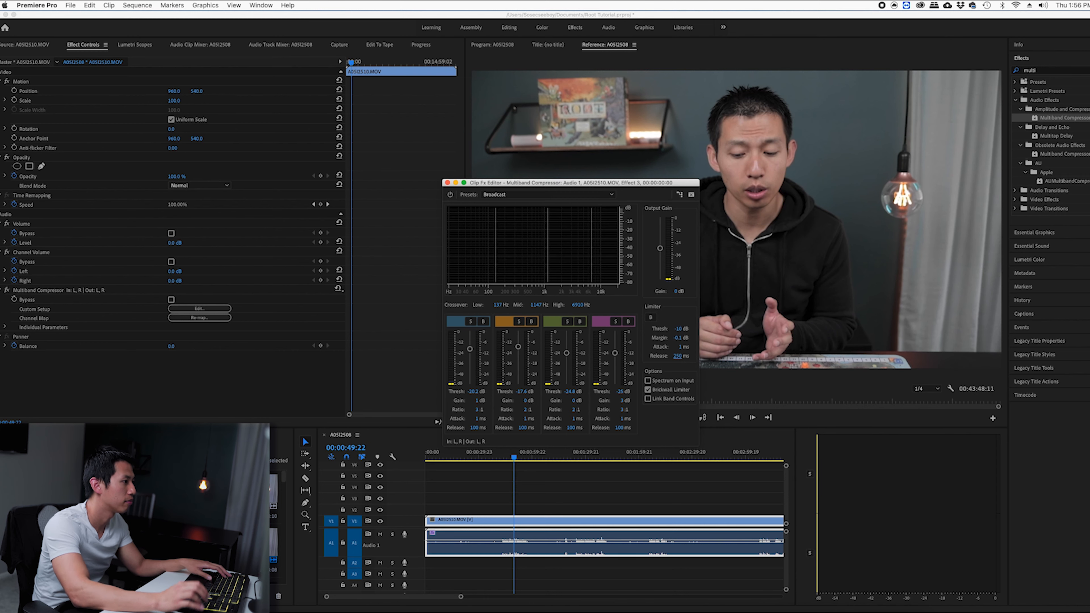
pyautogui.click(447, 184)
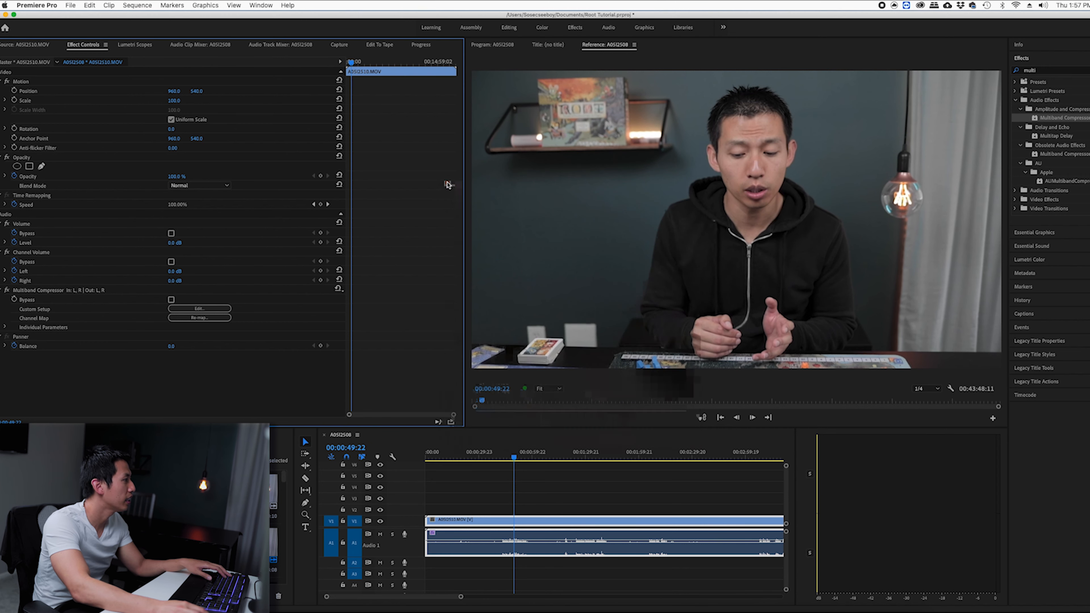
# - Save the configured Multiband Compressor effect as a preset
pyautogui.click(54, 291)
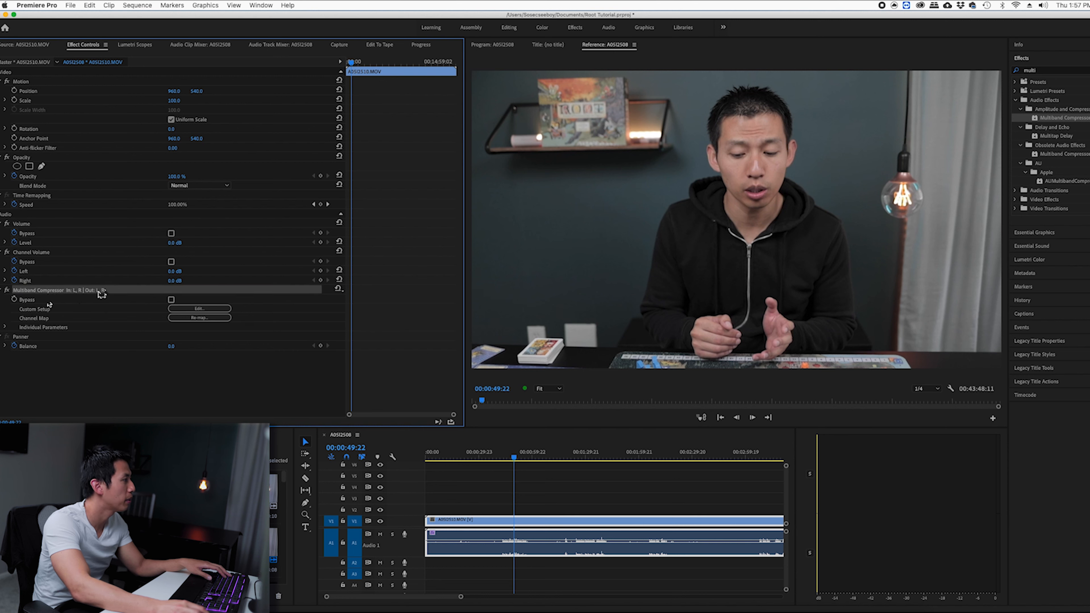
pyautogui.rightClick(111, 294)
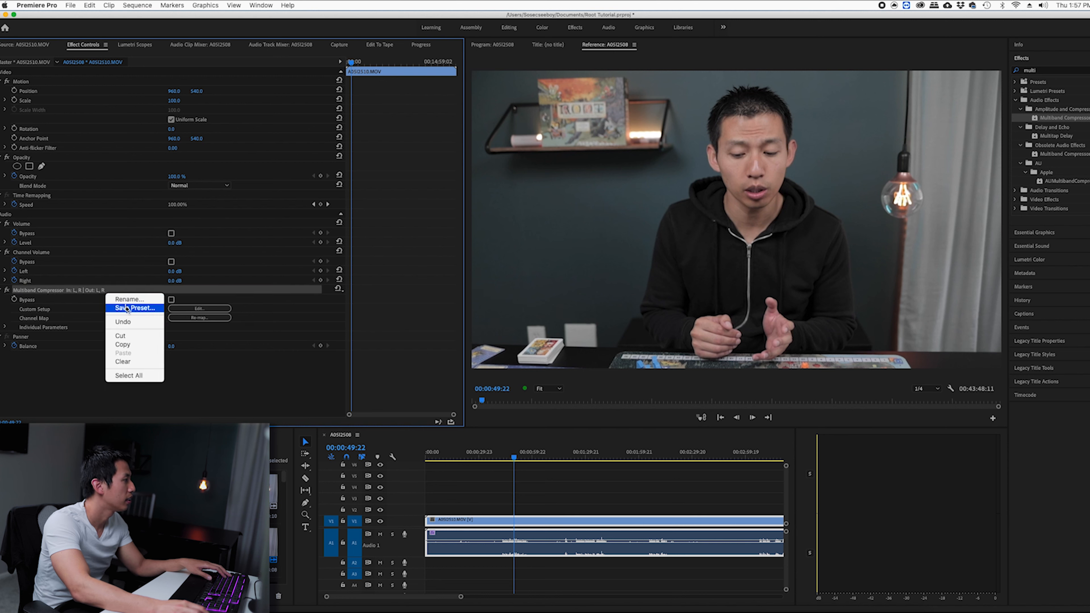
pyautogui.click(129, 308)
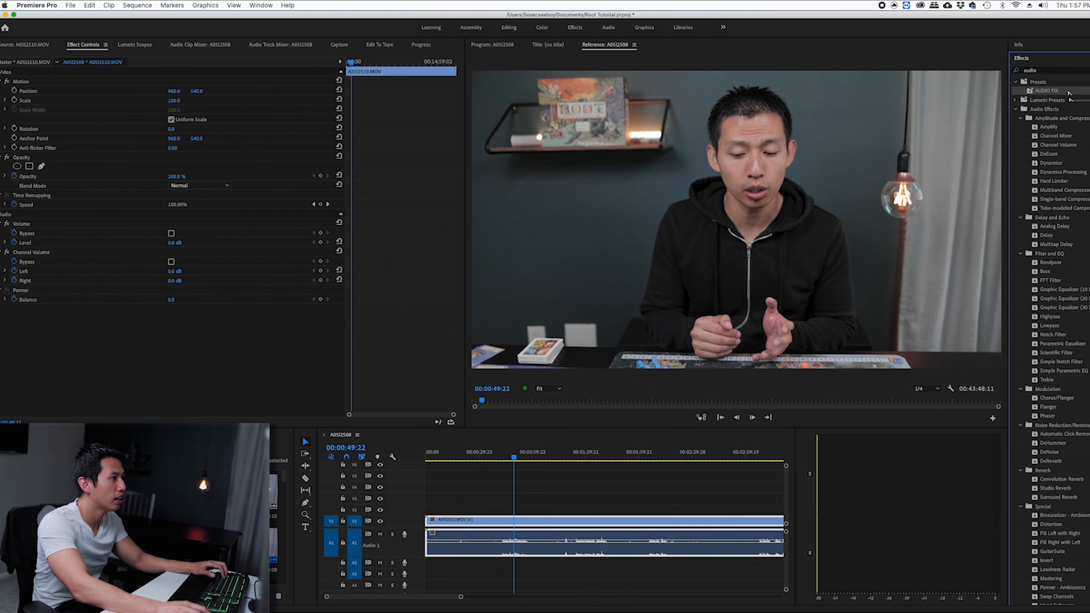
# - Try the AUDIO FIX preset on the A05I2510.MOV audio in the timeline, and remove the effect from the clip
pyautogui.moveTo(855, 201); pyautogui.dragTo(640, 418)
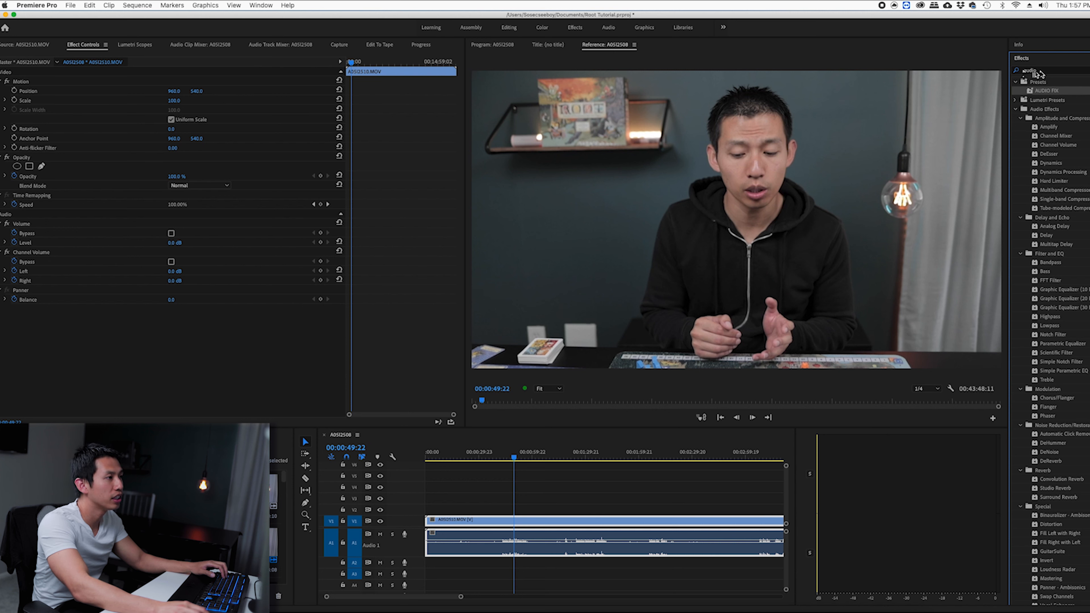
pyautogui.moveTo(1047, 91); pyautogui.dragTo(570, 541)
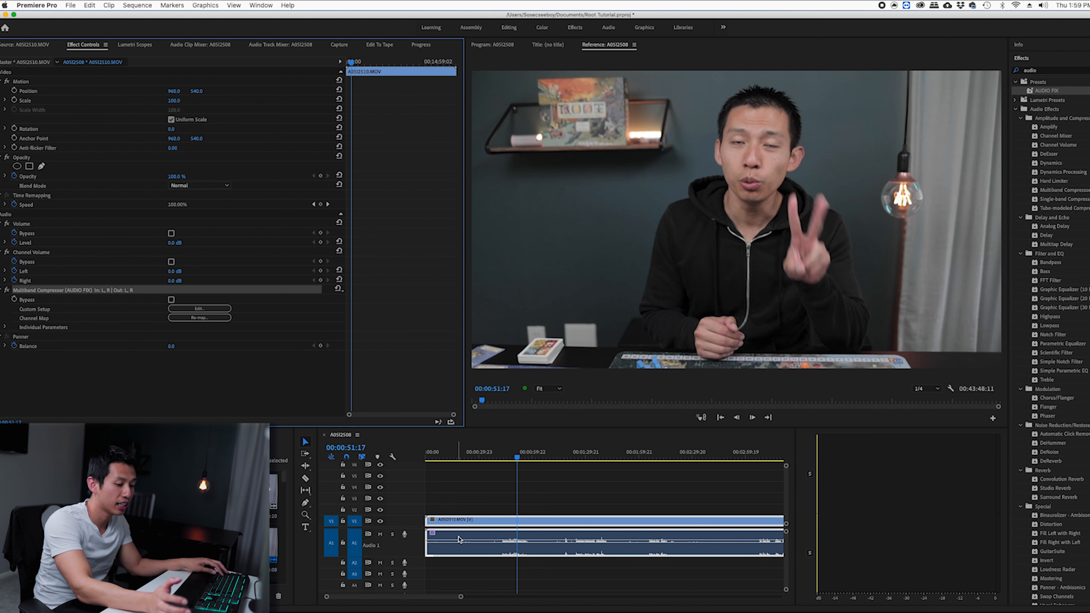
pyautogui.press('Delete')
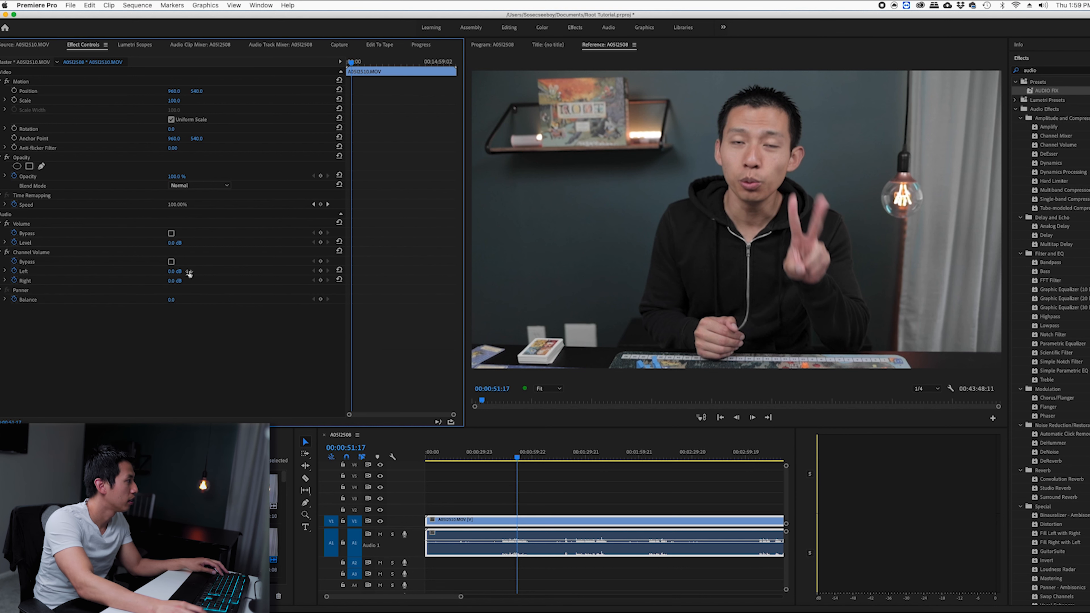
# - Apply the AUDIO FIX Multiband Compressor preset to the A05I2510.MOV clip, undoing a trial deletion of the effect
pyautogui.moveTo(95, 309); pyautogui.dragTo(96, 309)
pyautogui.click(100, 291)
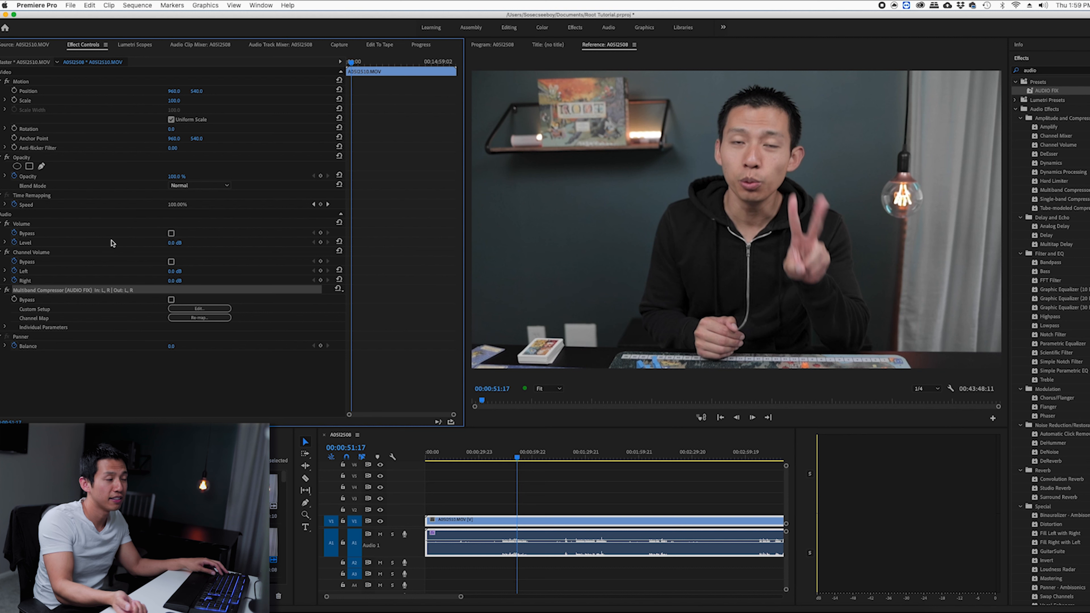
pyautogui.press('Delete')
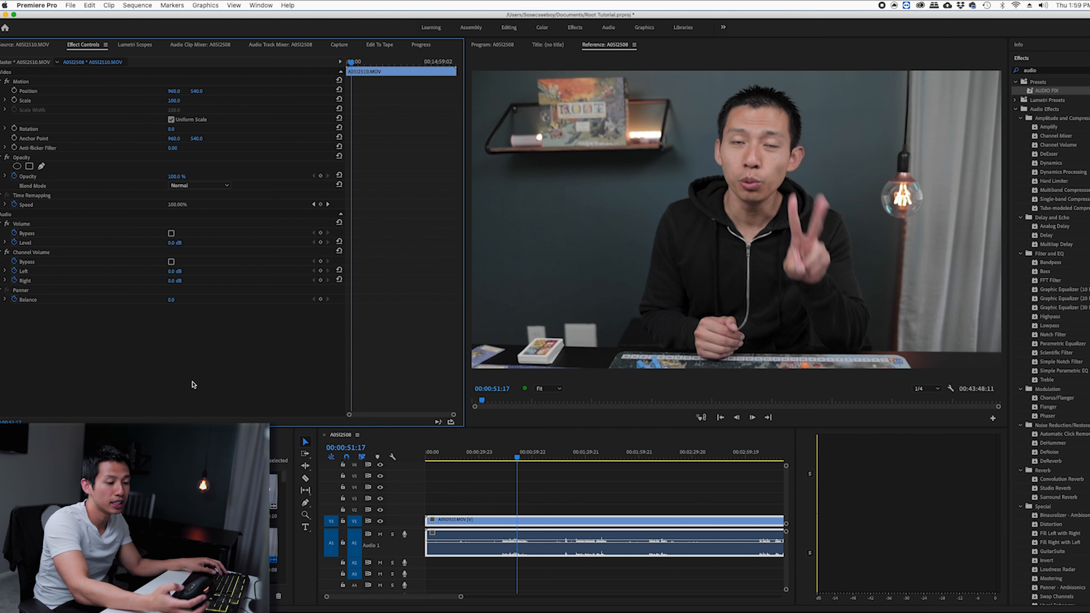
pyautogui.press('super+z')
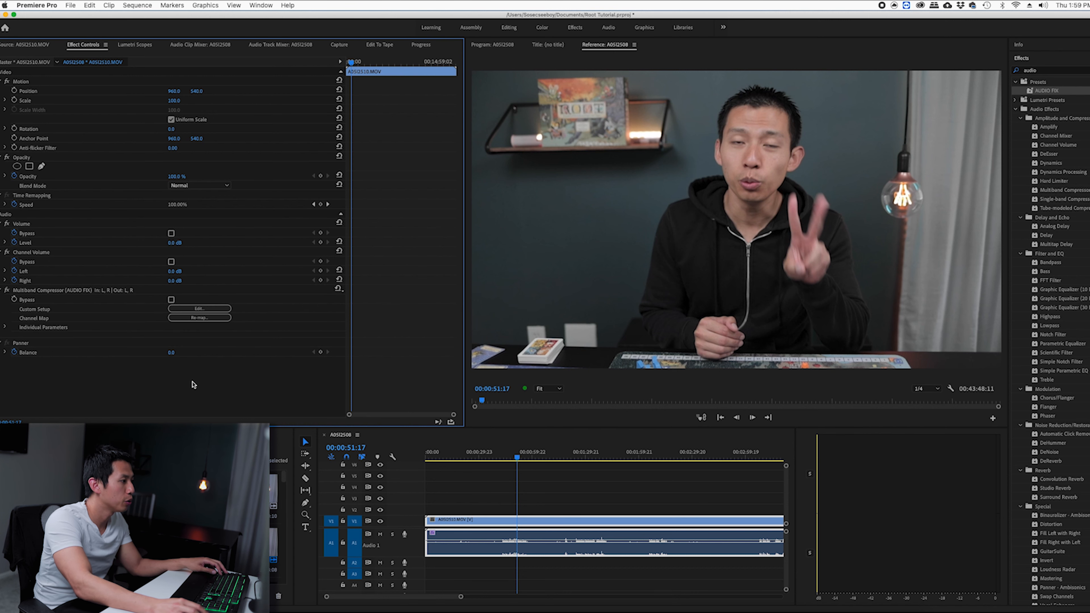
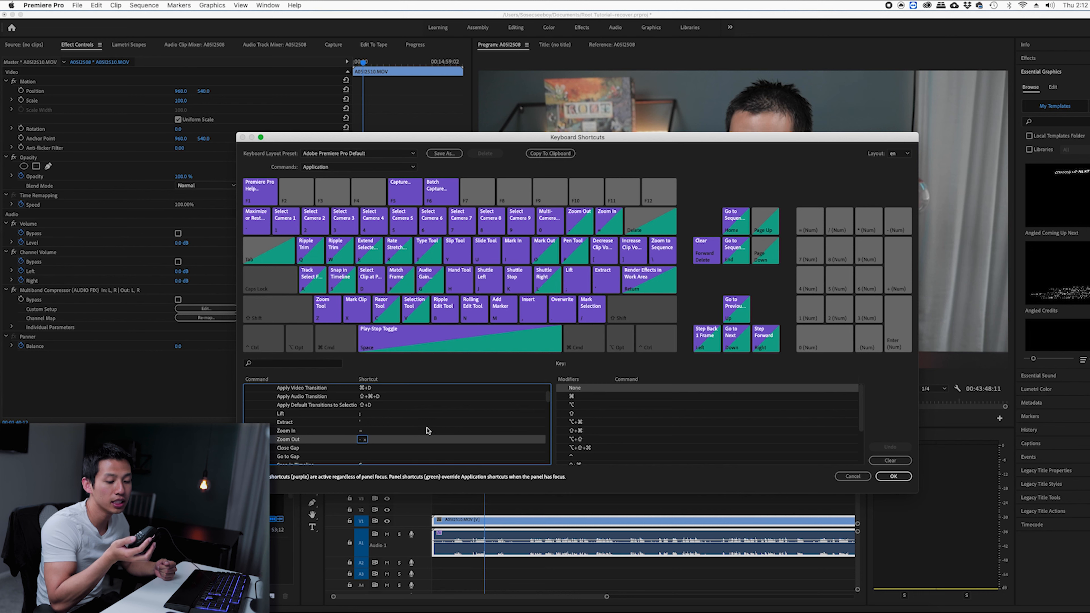
# - Review the Zoom In and Zoom Out entries in the keyboard shortcuts list, and leave the dialog without changes
pyautogui.scroll(4, 429, 436)
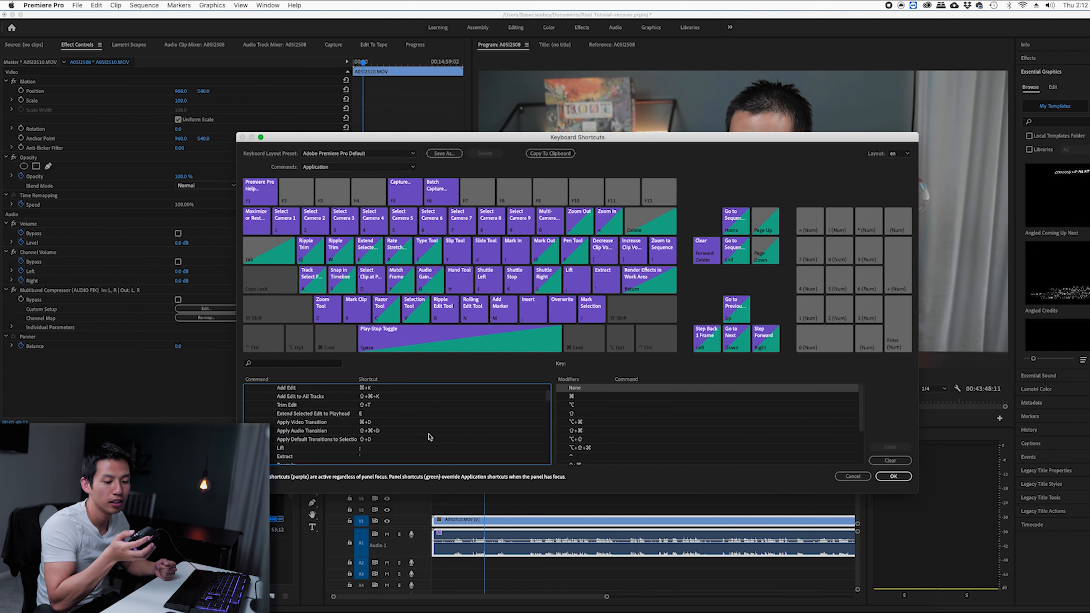
pyautogui.scroll(-3, 456, 442)
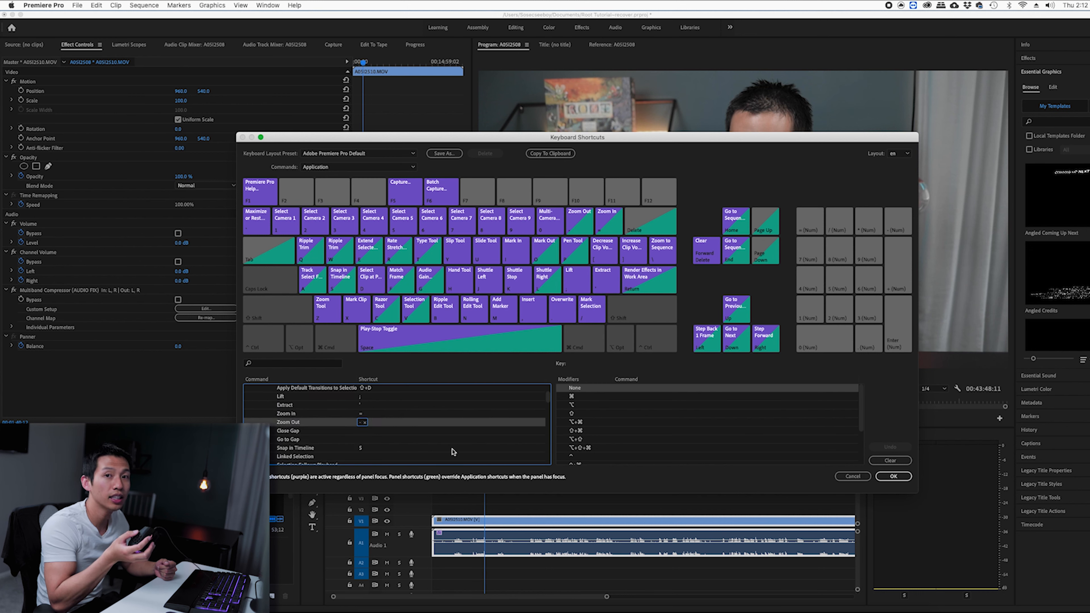
pyautogui.click(848, 476)
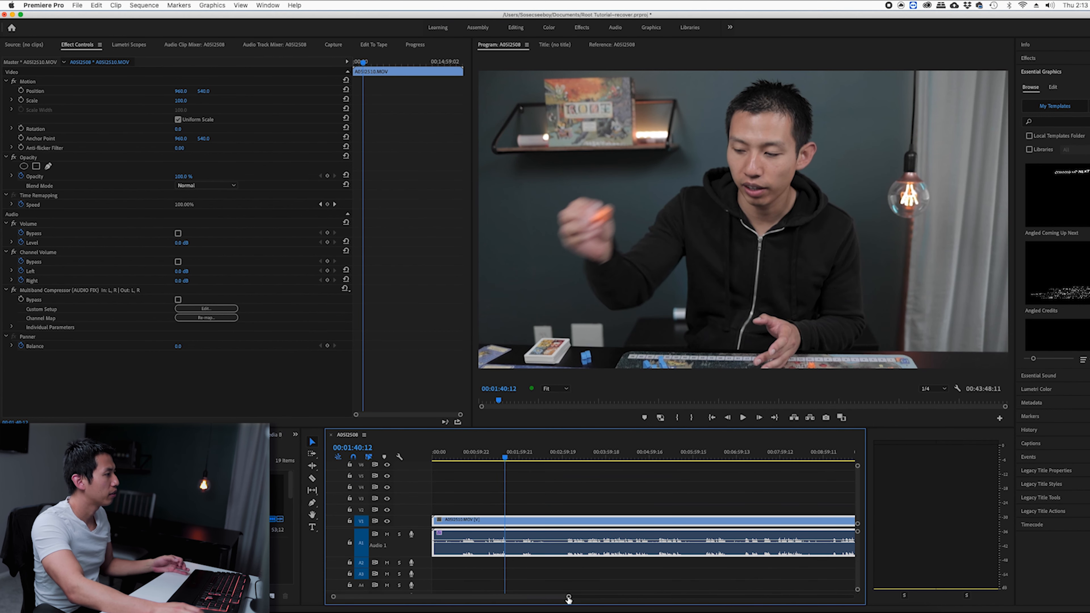
# - Zoom the timeline in and out to examine the A05I2510.MOV clip's extent and waveform, undoing any trial deletion
pyautogui.moveTo(568, 599); pyautogui.dragTo(558, 598)
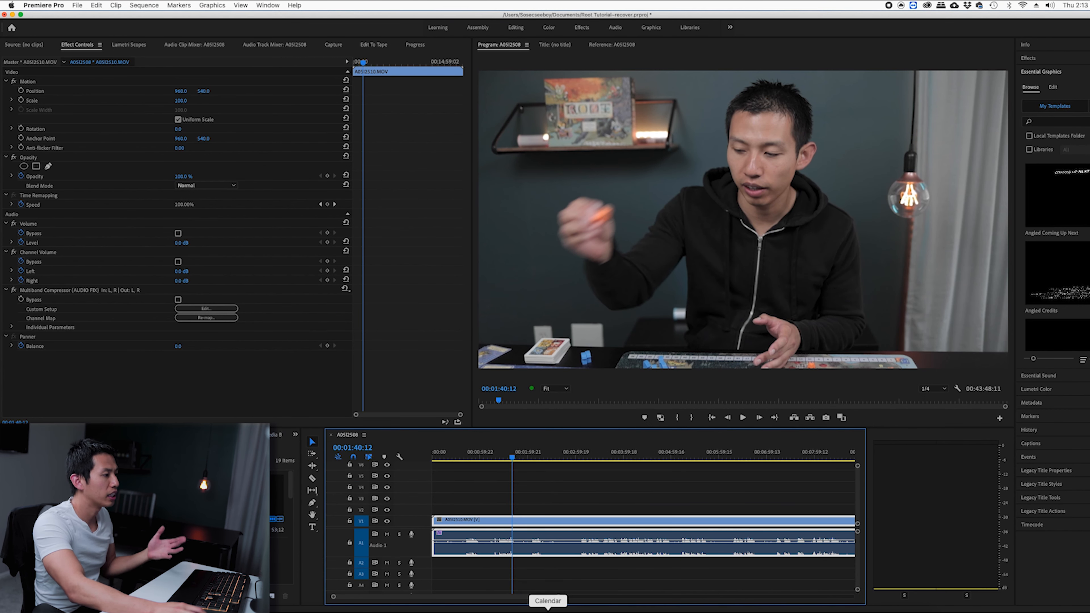
pyautogui.moveTo(558, 597)
pyautogui.mouseDown()
pyautogui.moveTo(607, 597)
pyautogui.moveTo(442, 597)
pyautogui.moveTo(623, 597)
pyautogui.moveTo(558, 598)
pyautogui.mouseUp()
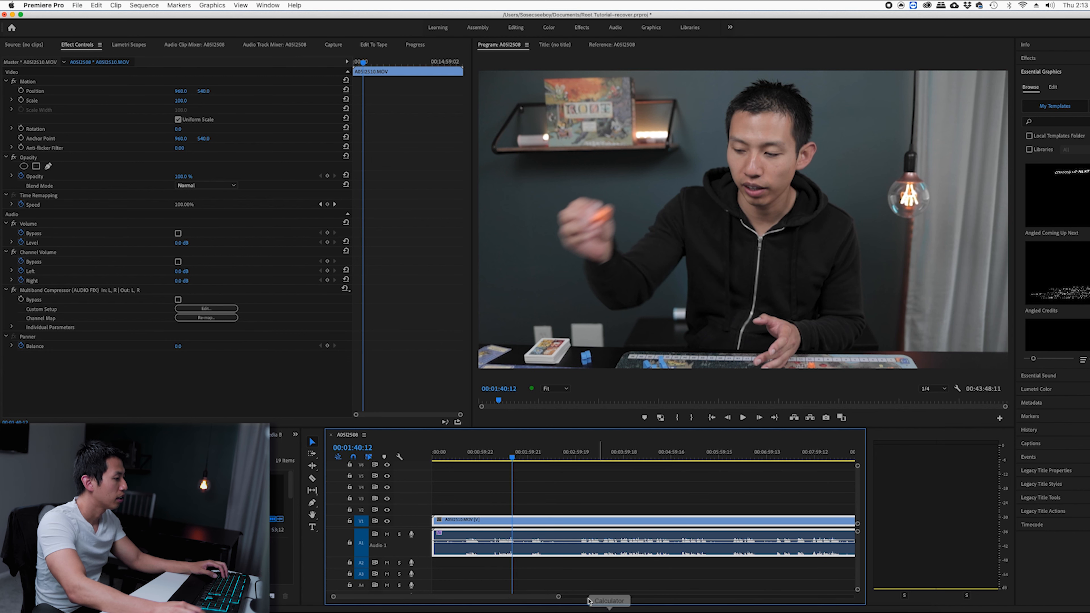
pyautogui.moveTo(558, 597); pyautogui.dragTo(623, 597)
pyautogui.press('\\')
pyautogui.press('\\')
pyautogui.press('\\')
pyautogui.press('\\')
pyautogui.press('\\')
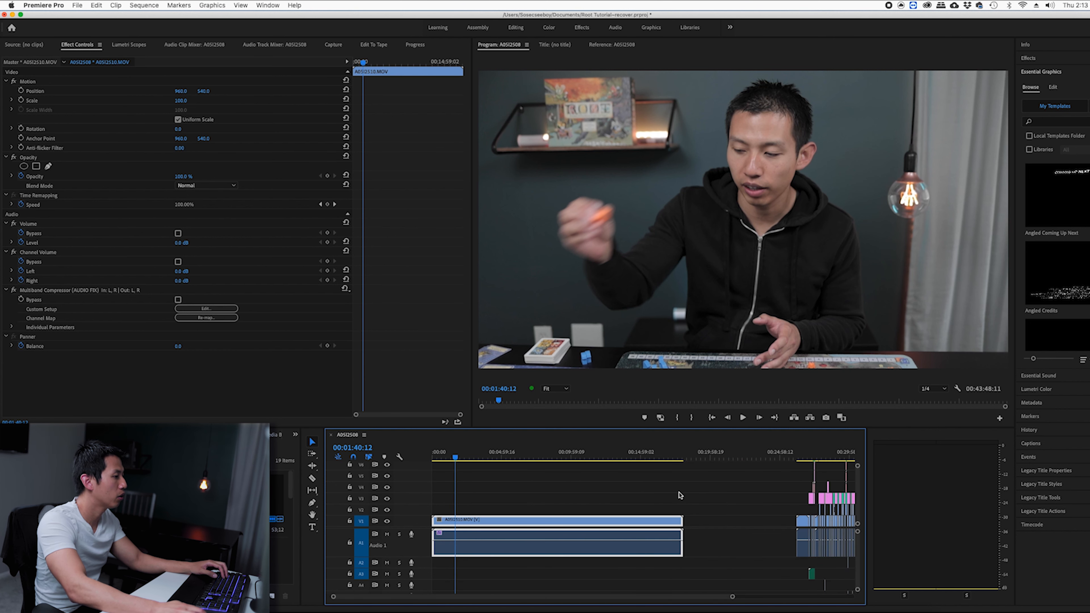
pyautogui.press('\\')
pyautogui.press('\\')
pyautogui.press('\\')
pyautogui.press('\\')
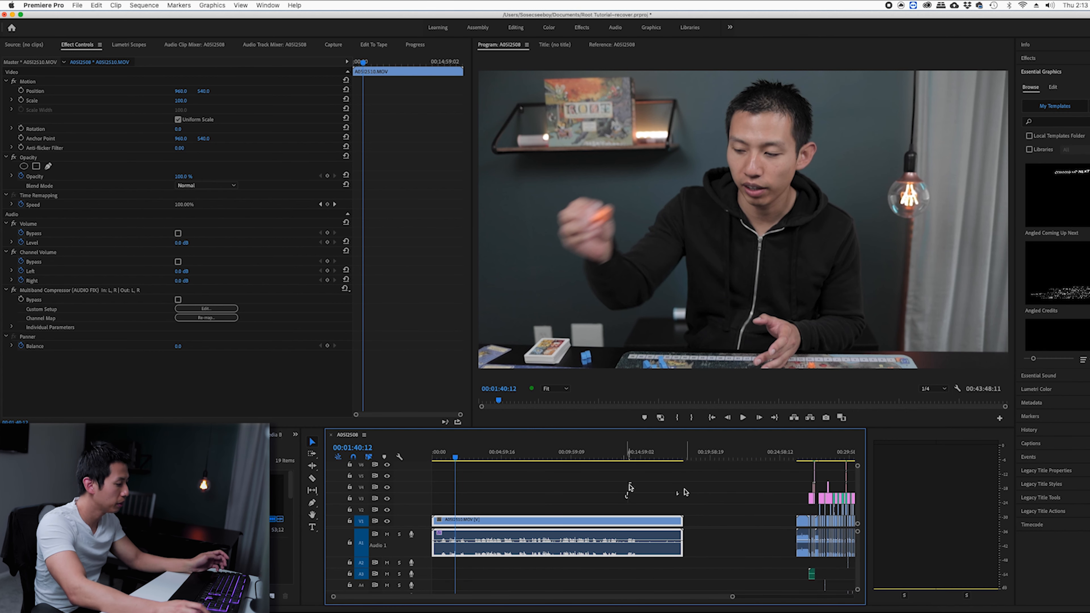
pyautogui.press('Delete')
pyautogui.press('super+z')
# - Locate the start of usable speech in A05I2510.MOV, cut the clip at about 00:03:05, and delete everything before it
pyautogui.moveTo(435, 456); pyautogui.dragTo(475, 456)
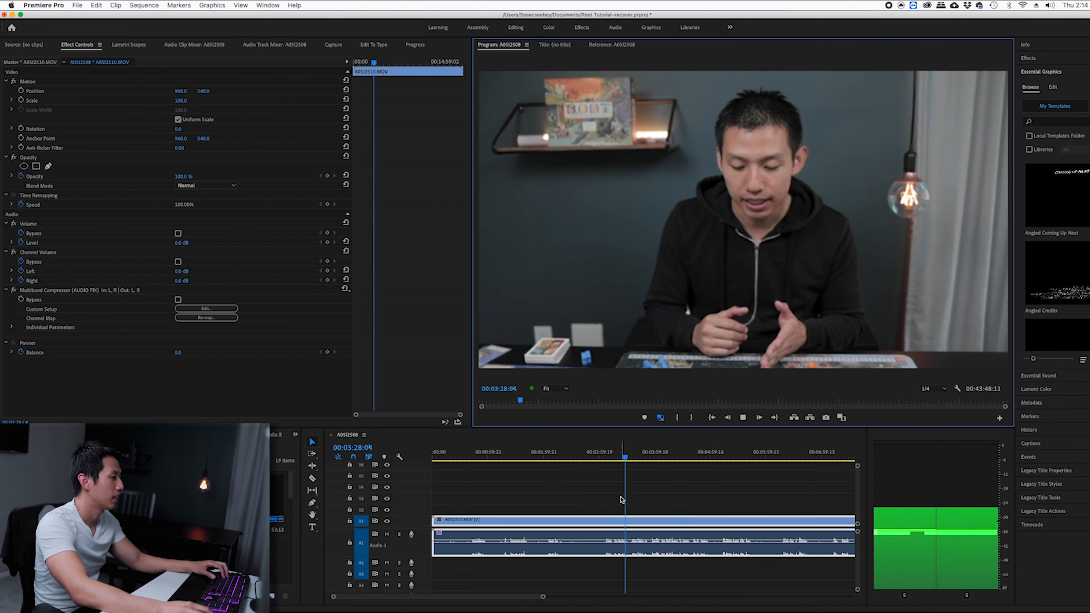
pyautogui.press('space')
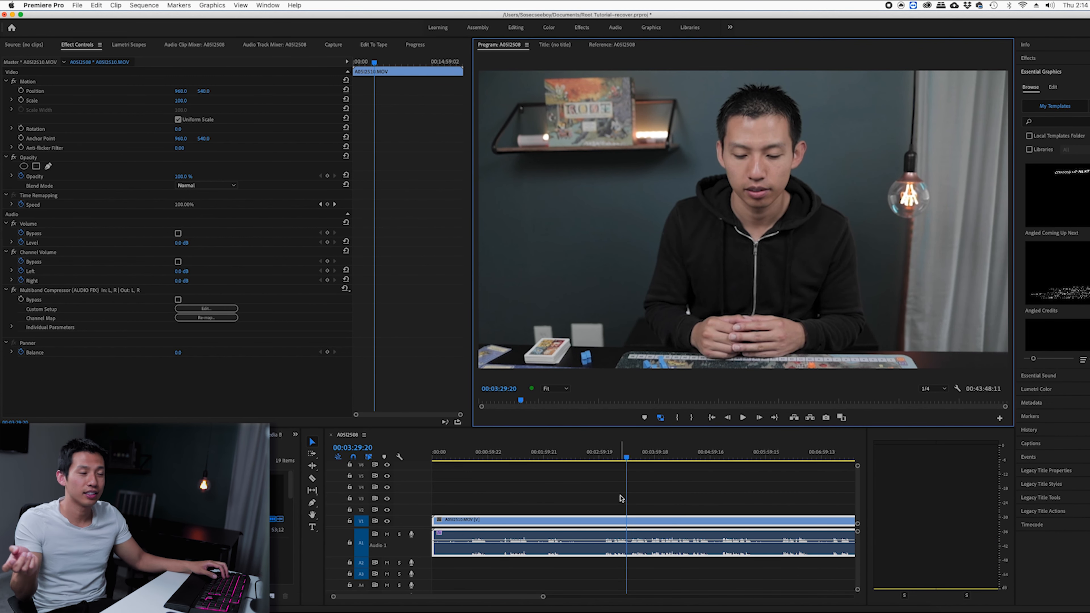
pyautogui.click(605, 489)
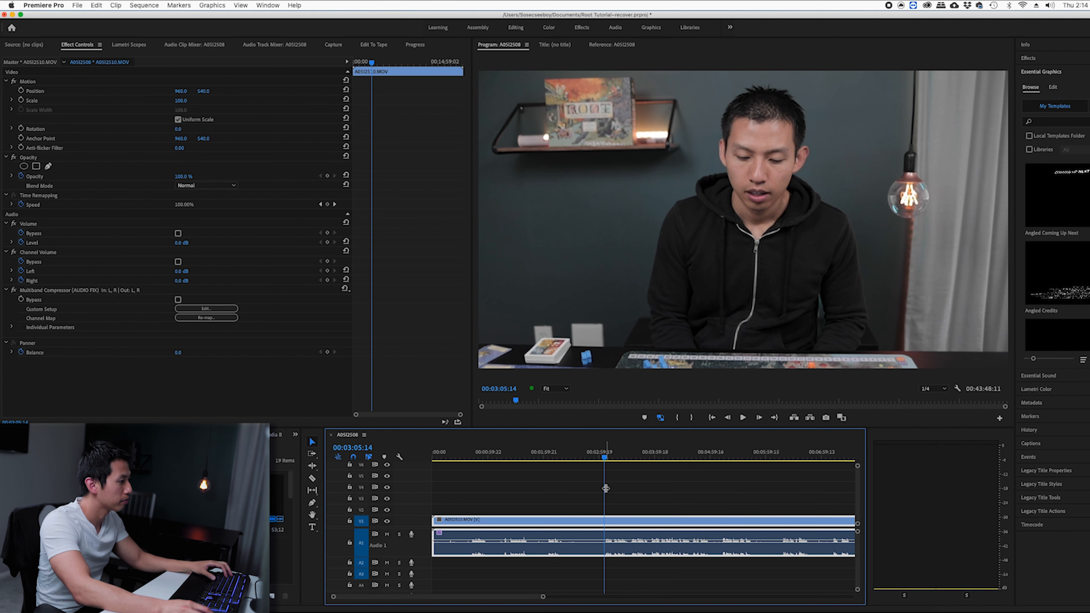
pyautogui.press('space')
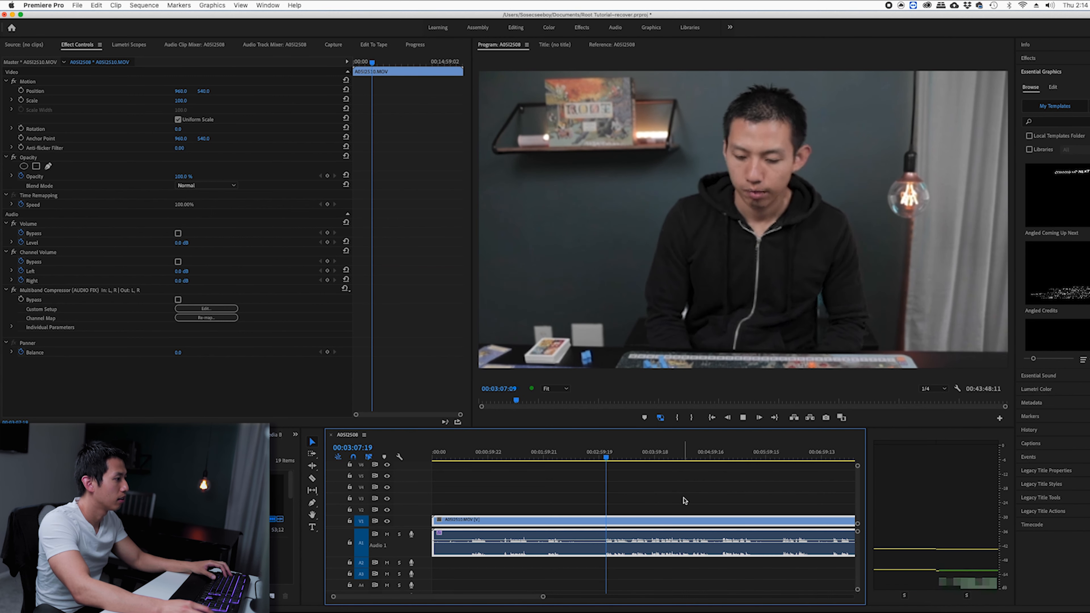
pyautogui.press('space')
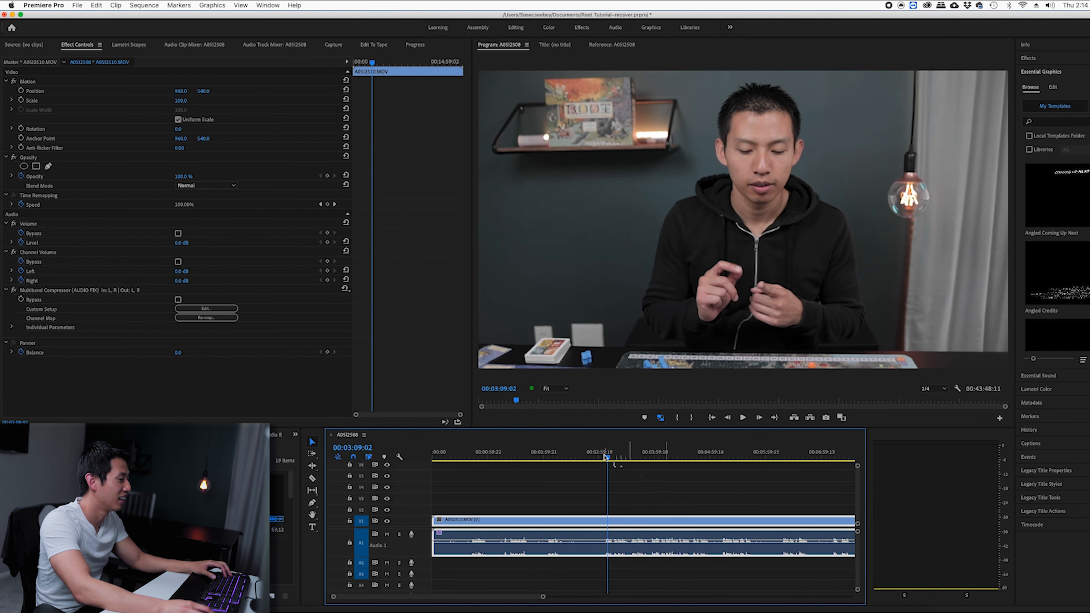
pyautogui.click(609, 458)
pyautogui.moveTo(573, 456); pyautogui.dragTo(637, 457)
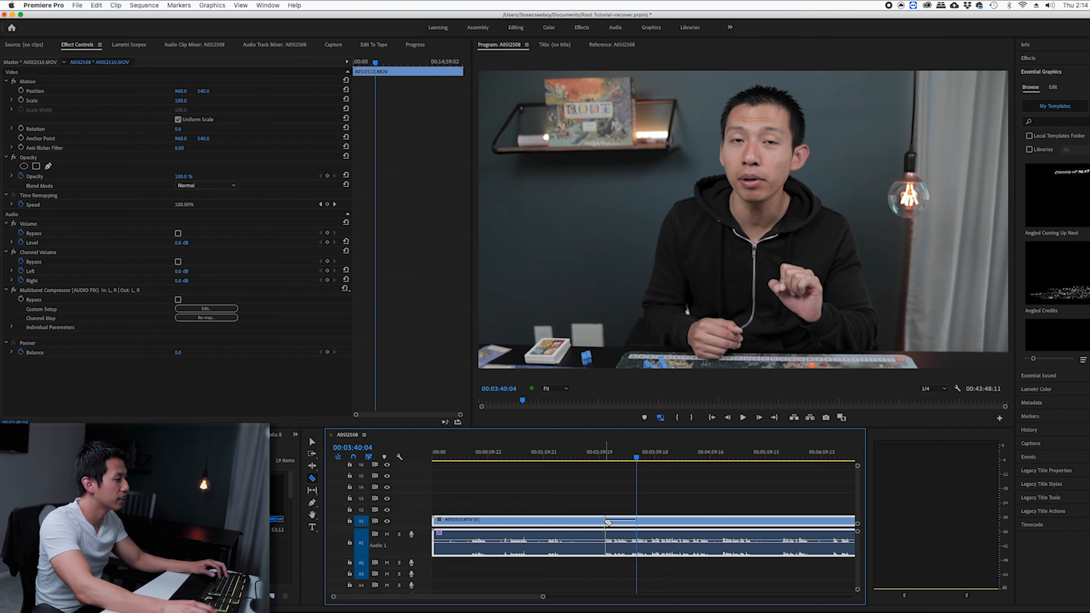
pyautogui.click(606, 522)
pyautogui.press('v')
pyautogui.press('Delete')
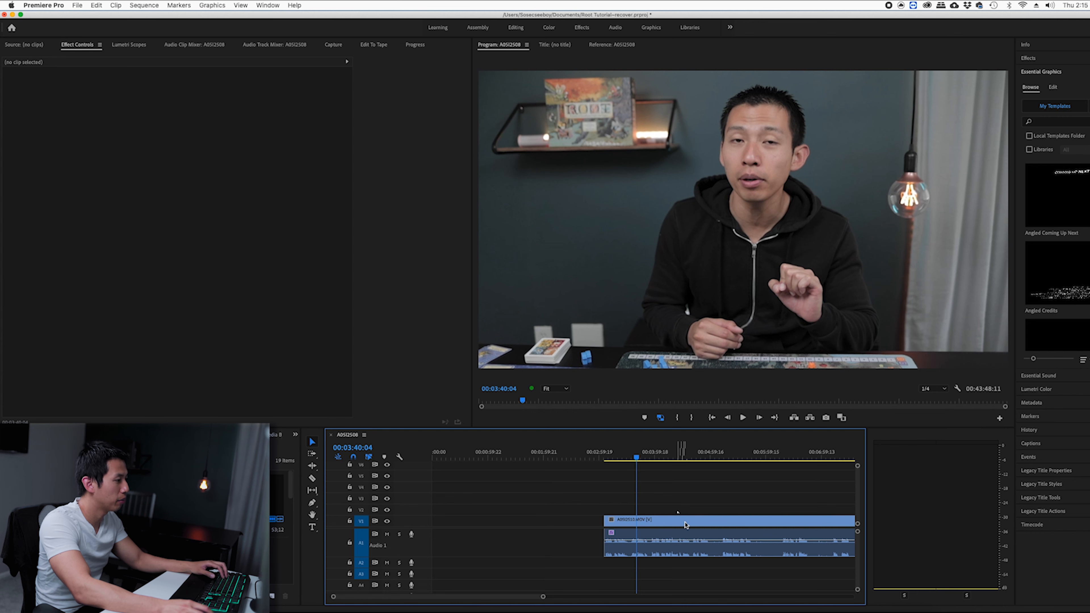
# - Move the remaining A05I2510.MOV footage to the start of the sequence, with a cut at about 6 seconds
pyautogui.press('c')
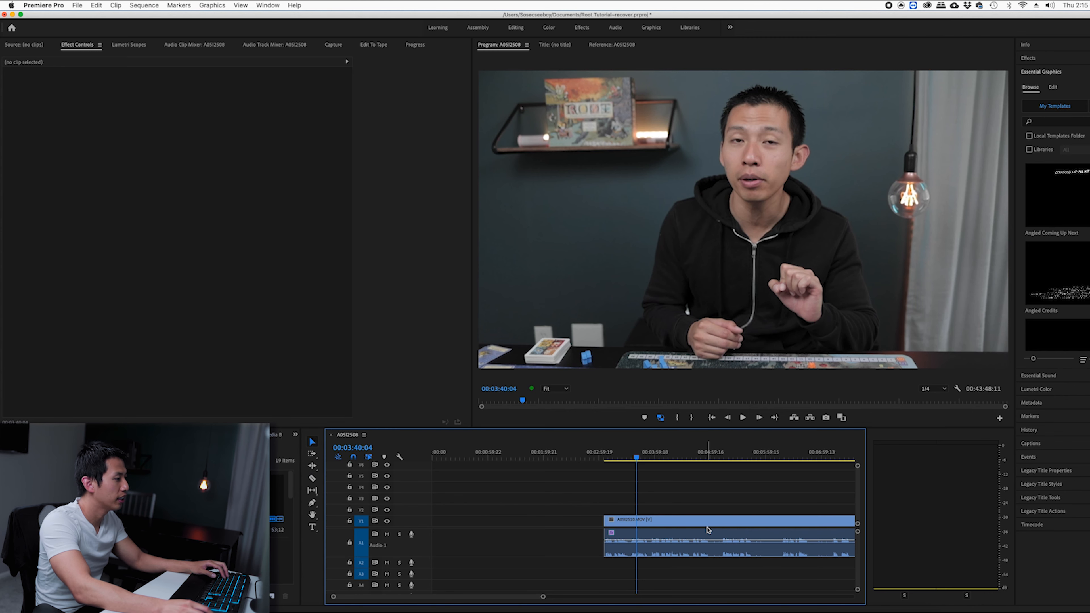
pyautogui.click(707, 523)
pyautogui.moveTo(706, 523); pyautogui.dragTo(520, 532)
pyautogui.press('Home')
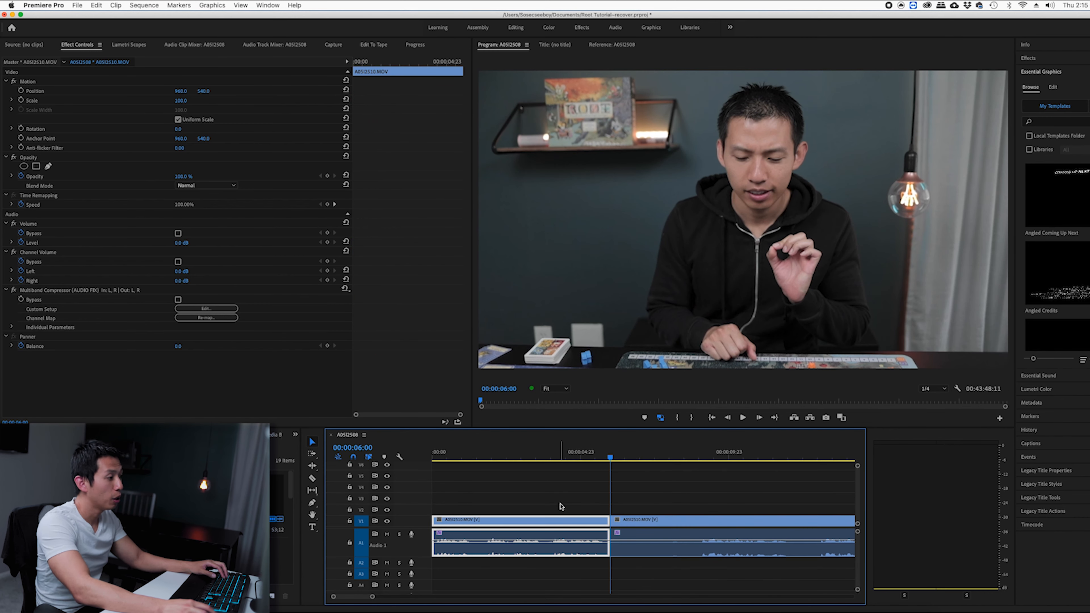
# - Enlarge the Audio 1 track, and trim about the first 4 seconds off the opening clip, moving its remainder to the sequence start
pyautogui.moveTo(423, 556); pyautogui.dragTo(423, 585)
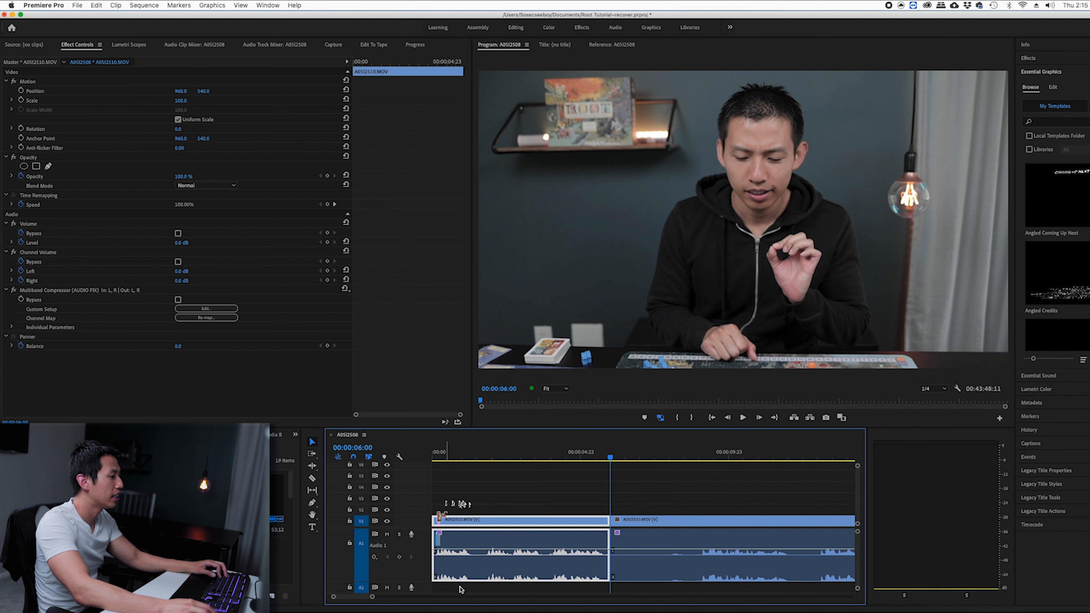
pyautogui.press('c')
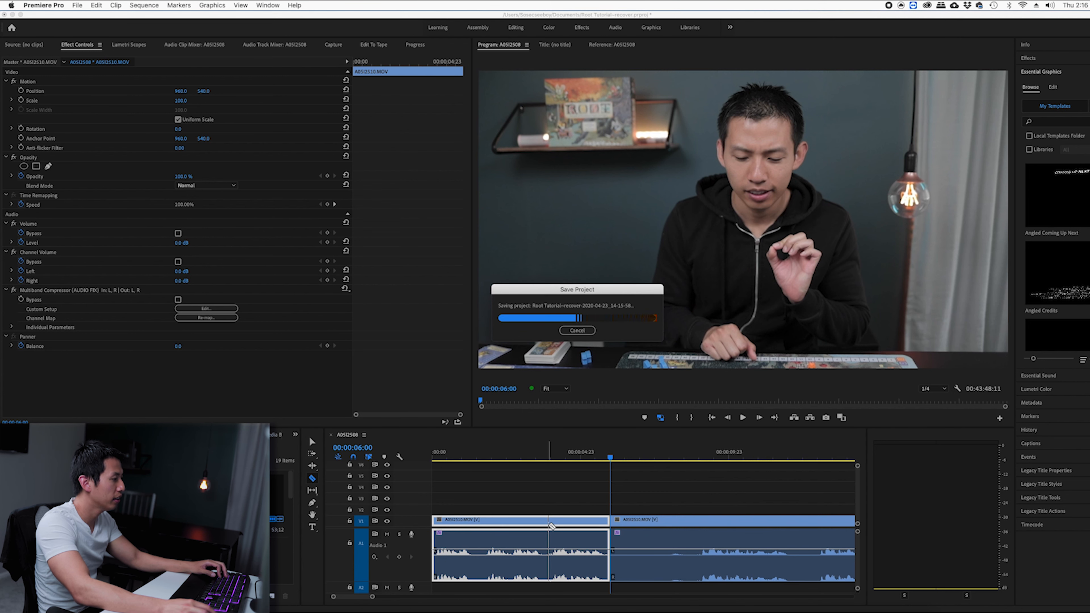
pyautogui.click(550, 525)
pyautogui.press('v')
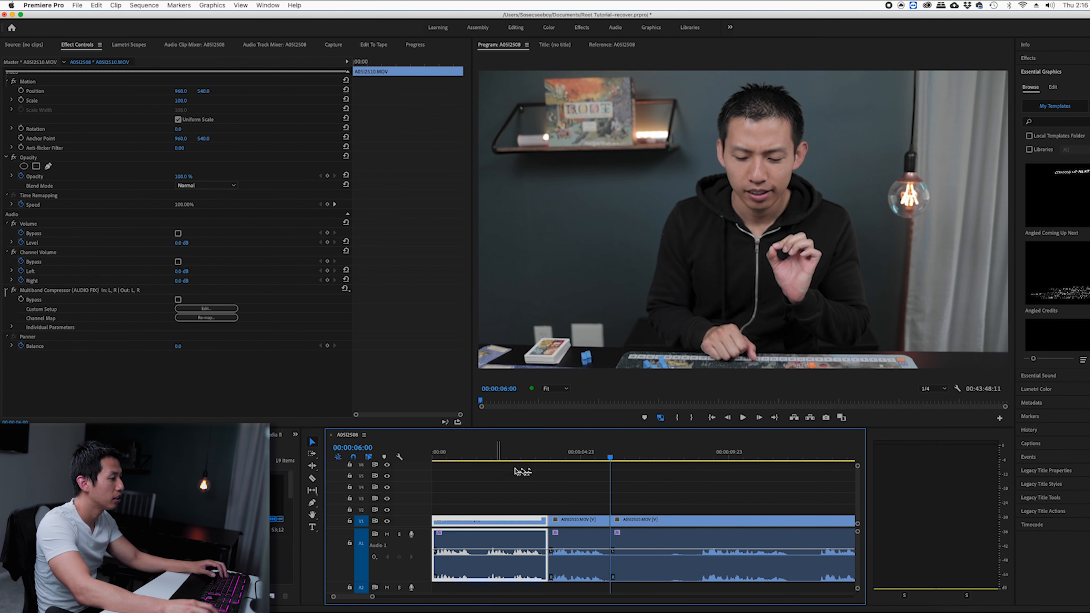
pyautogui.press('Delete')
pyautogui.moveTo(594, 523); pyautogui.dragTo(471, 524)
# - Close the gap after the short opening clip by moving the long A05I2510.MOV clip up against it
pyautogui.press('\\')
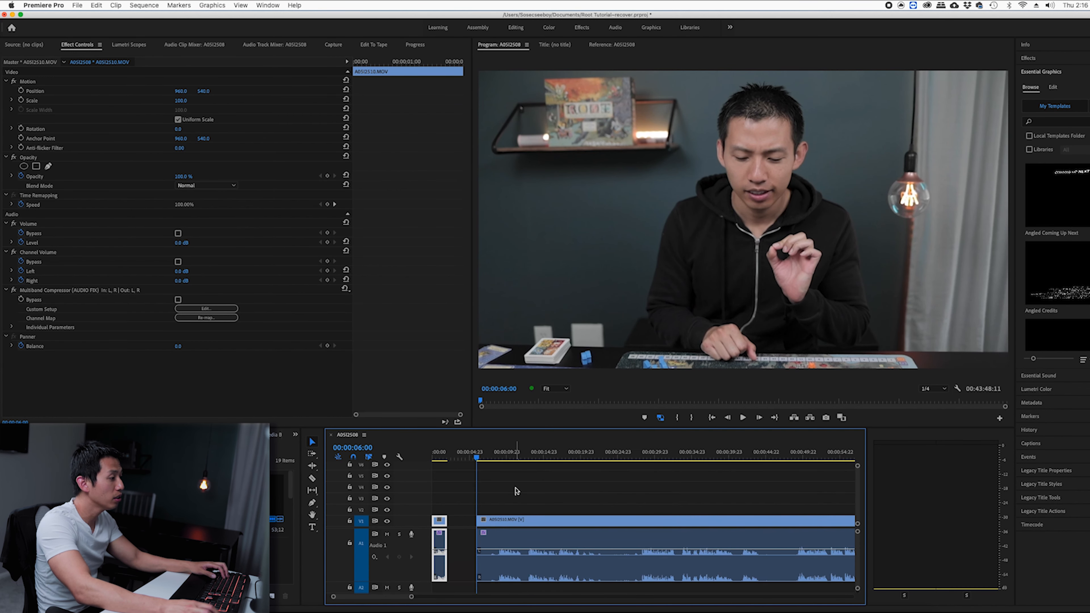
pyautogui.click(429, 456)
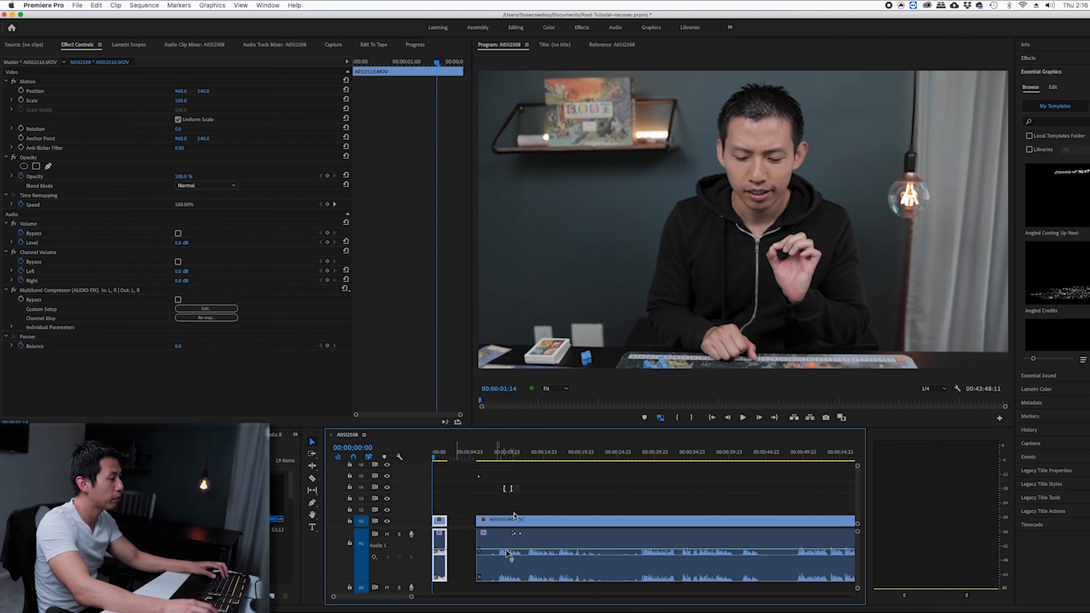
pyautogui.press('c')
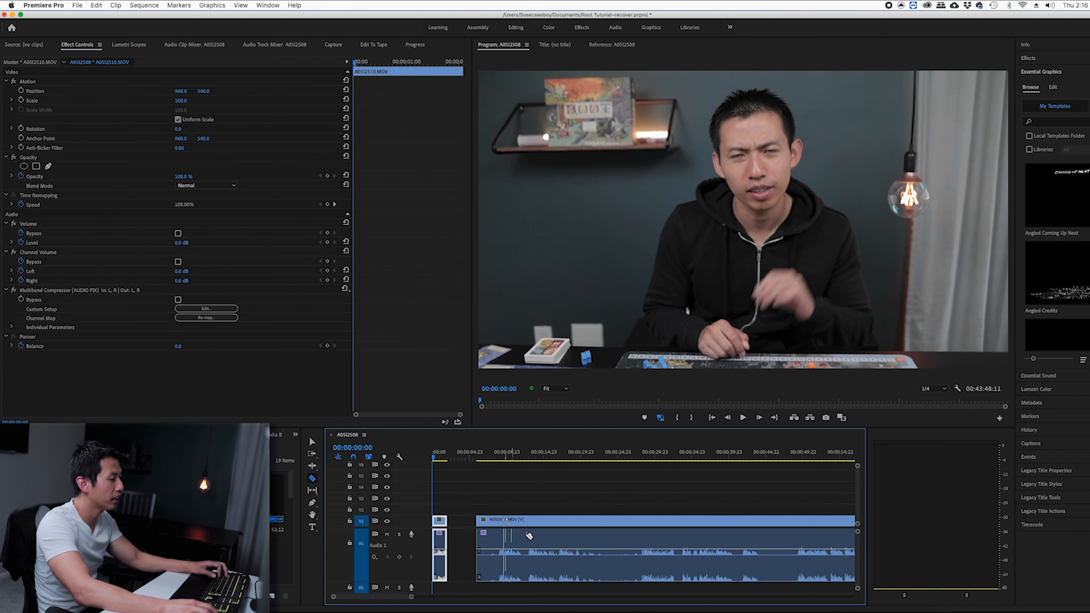
pyautogui.moveTo(503, 526); pyautogui.dragTo(475, 527)
# - Cut the silent lead-in off the second clip at about 5 seconds, delete it, and close the gap with the remaining footage
pyautogui.press('c')
pyautogui.press('space')
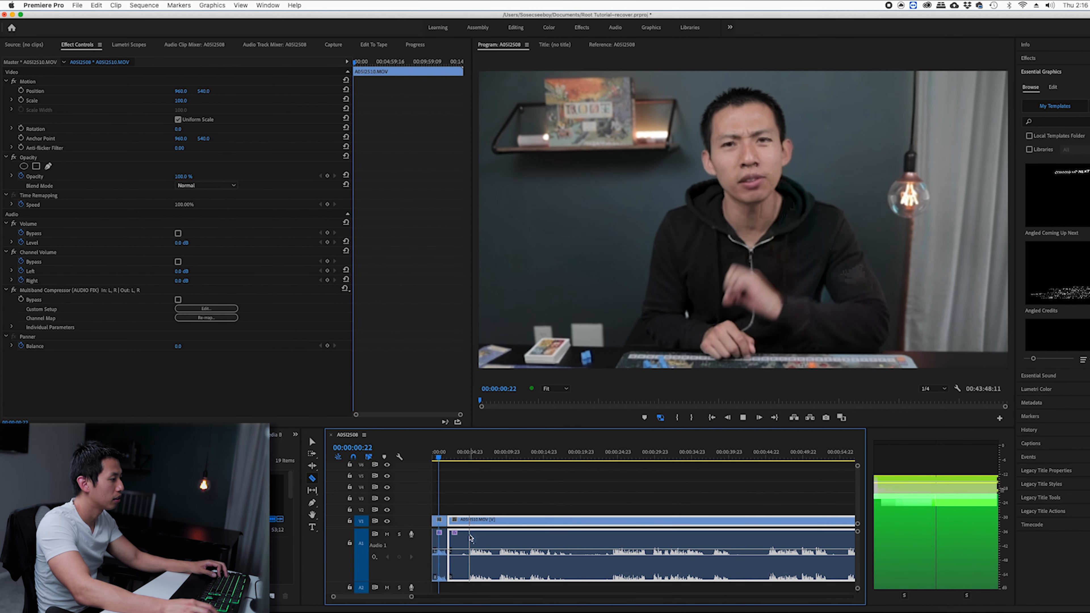
pyautogui.click(468, 538)
pyautogui.press('Delete')
pyautogui.press('v')
pyautogui.moveTo(504, 523); pyautogui.dragTo(476, 523)
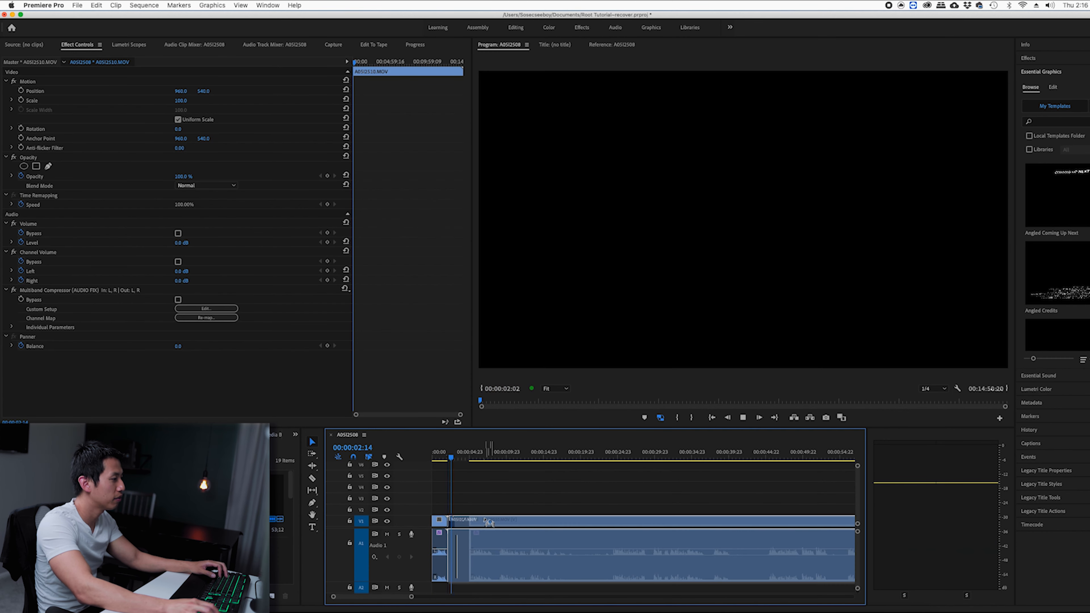
# - Cut the second clip again at about 5 seconds, trim the pause after the cut, and rejoin the footage behind it
pyautogui.press('c')
pyautogui.press('space')
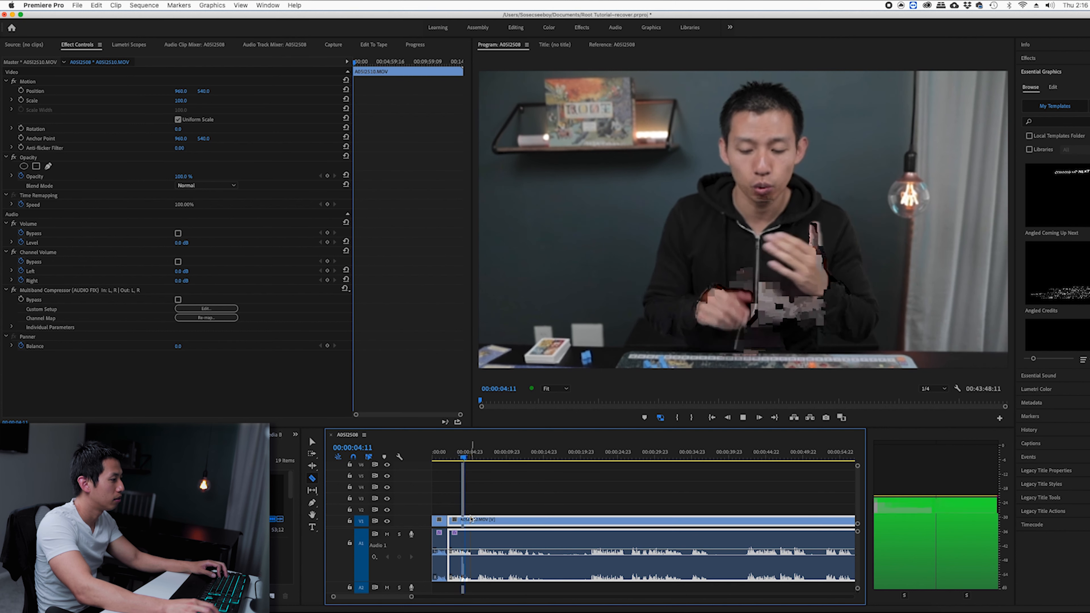
pyautogui.click(471, 520)
pyautogui.press('v')
pyautogui.press('space')
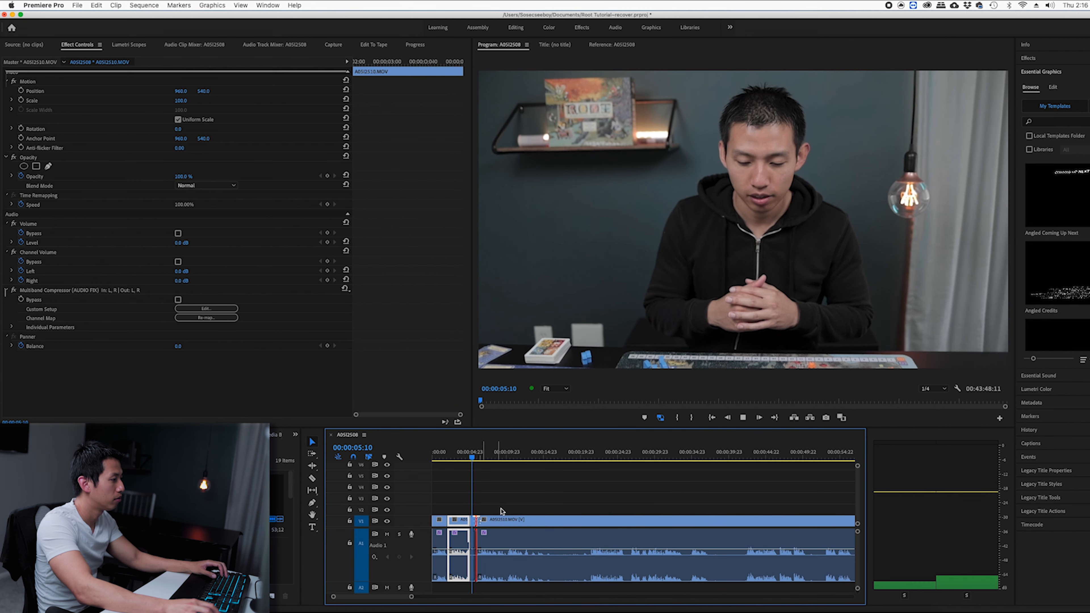
pyautogui.click(497, 511)
pyautogui.click(497, 519)
# - Play the rough cut from the start of the sequence to review the edits
pyautogui.moveTo(472, 456); pyautogui.dragTo(432, 456)
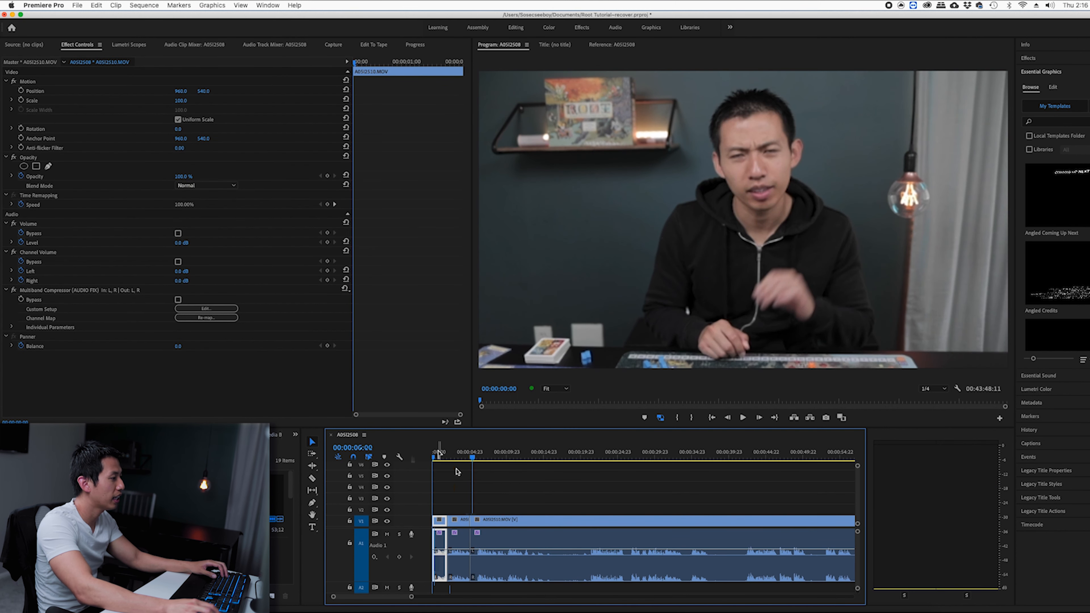
pyautogui.press('c')
pyautogui.press('v')
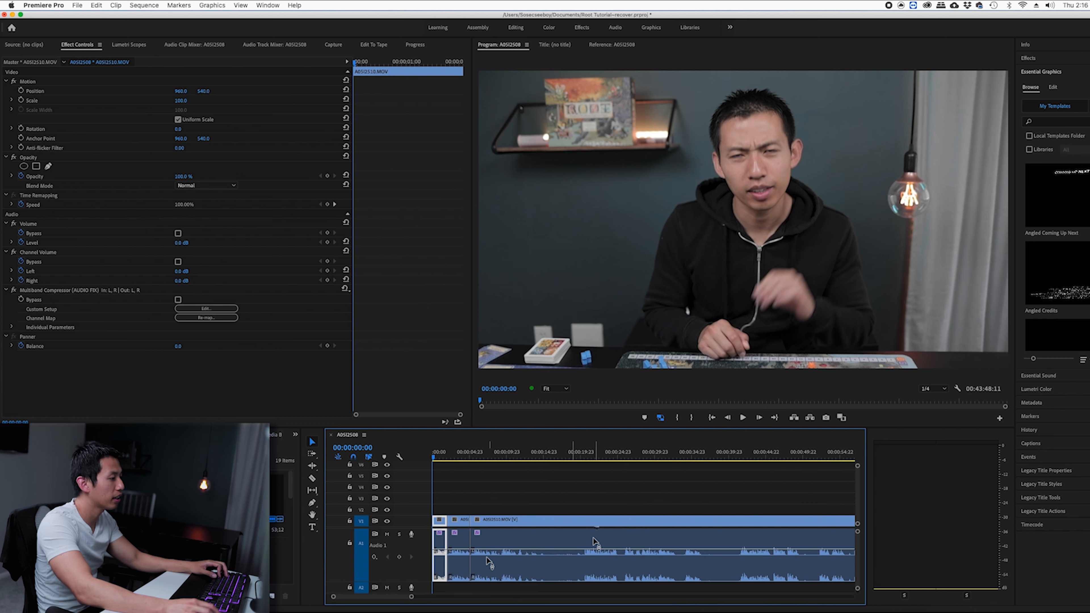
pyautogui.press('space')
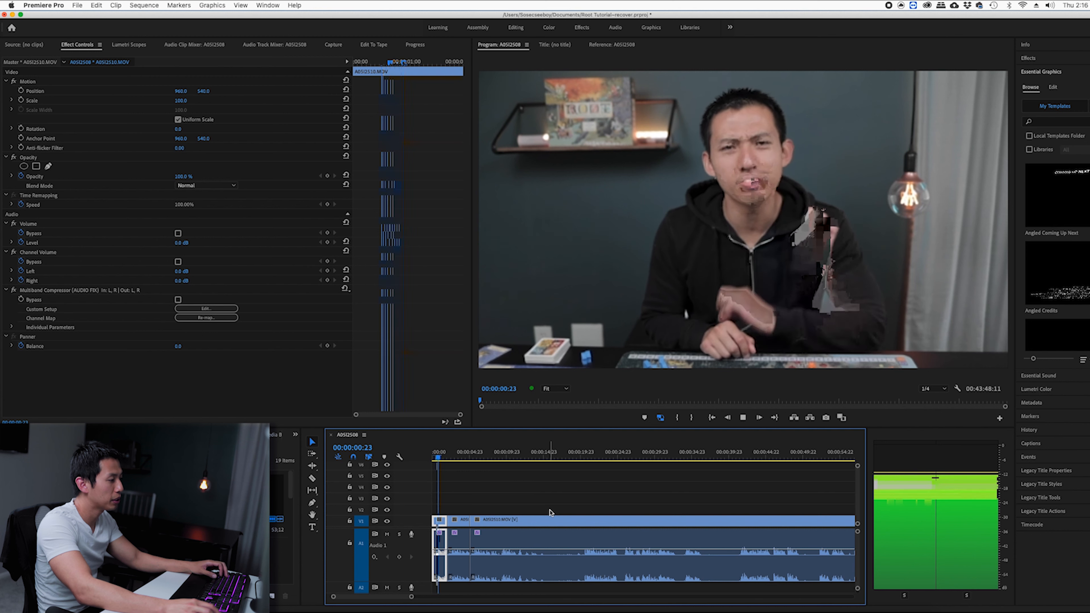
# - Cut the long A05I2510.MOV clip at about 14 and 20 seconds and delete the silent stretch between the cuts
pyautogui.press('c')
pyautogui.click(538, 520)
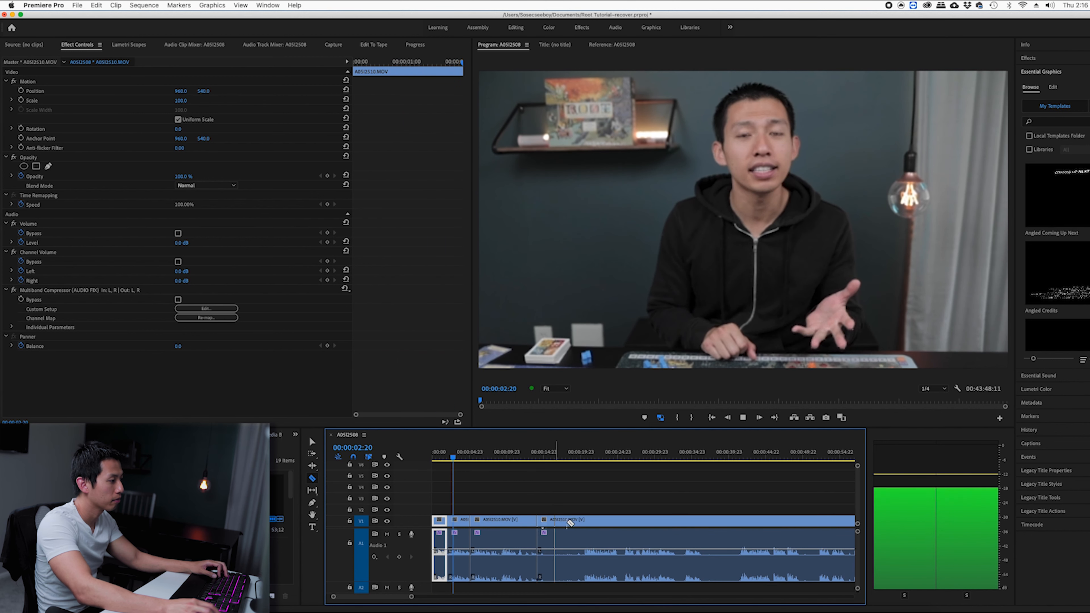
pyautogui.click(585, 522)
pyautogui.press('v')
pyautogui.click(573, 533)
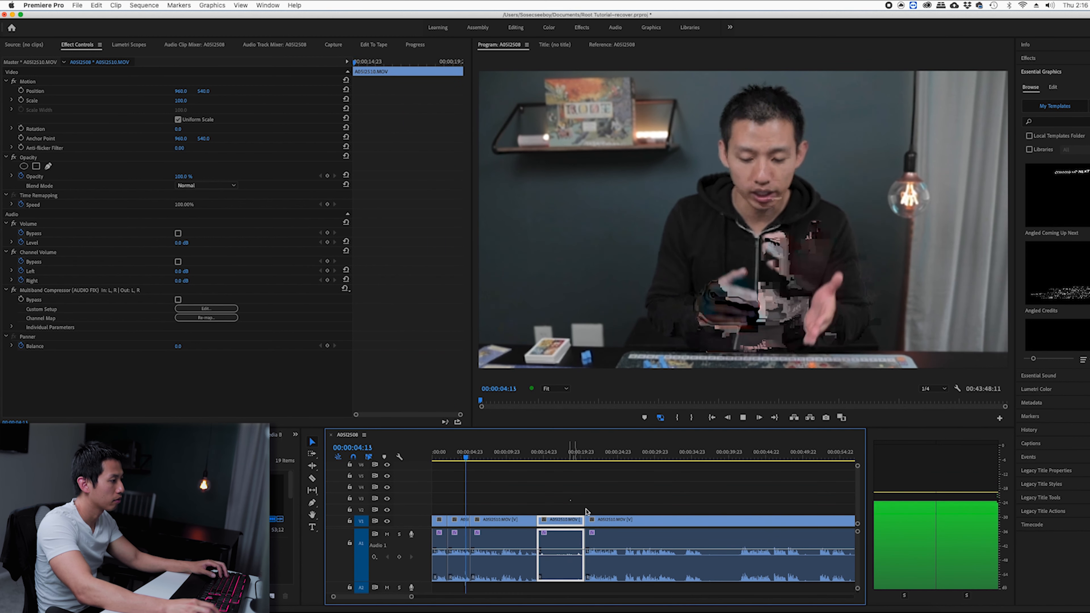
pyautogui.press('Delete')
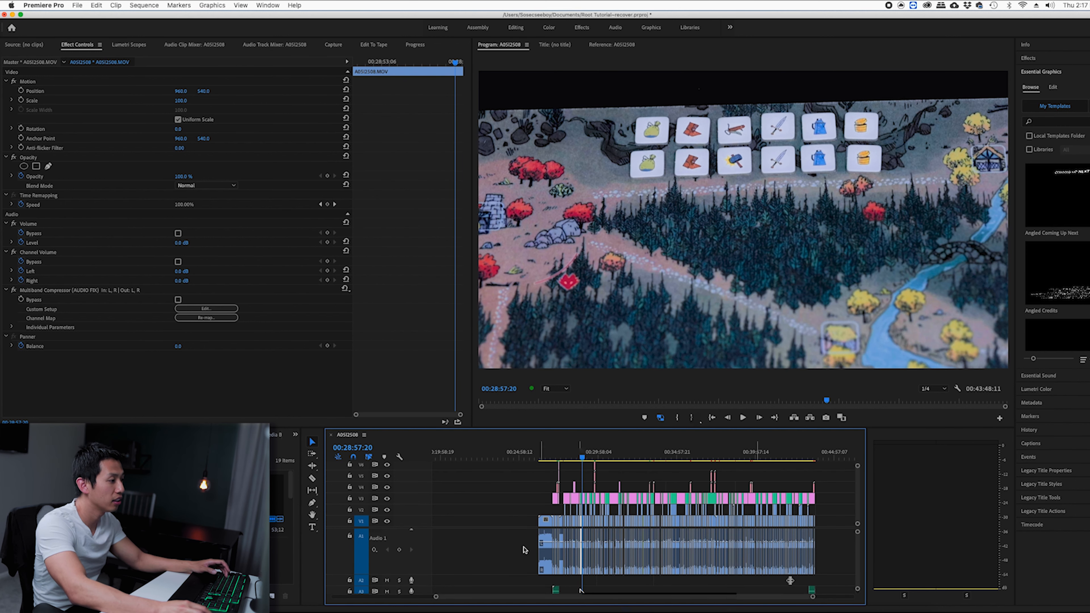
# - Select every clip from the playhead's A05I2508.MOV clip onward, leaving out the overlapping music clip and first adjustment layer
pyautogui.press('=')
pyautogui.press('=')
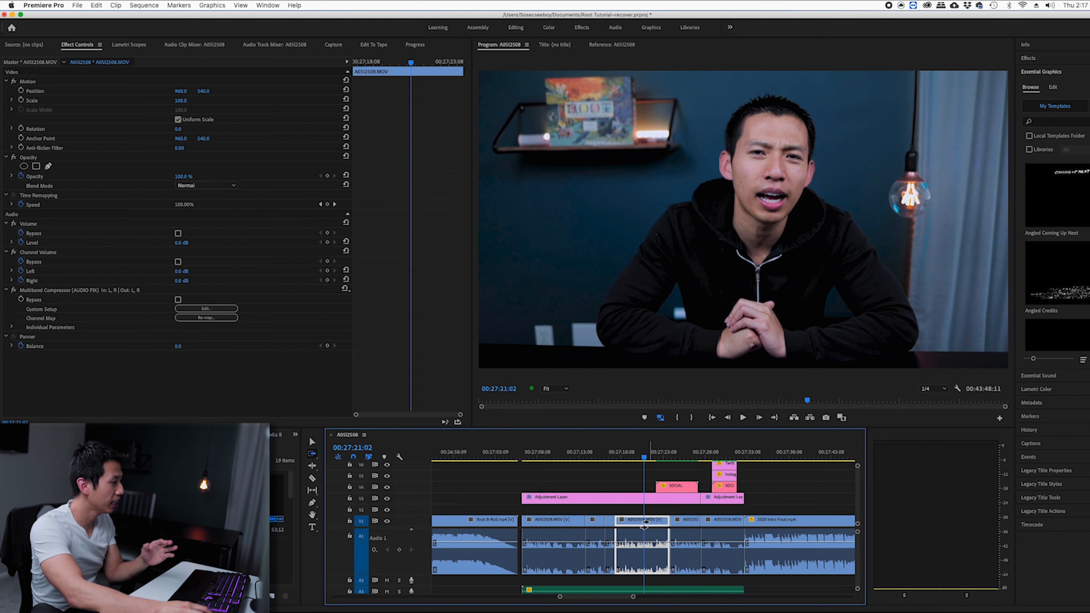
pyautogui.click(645, 523)
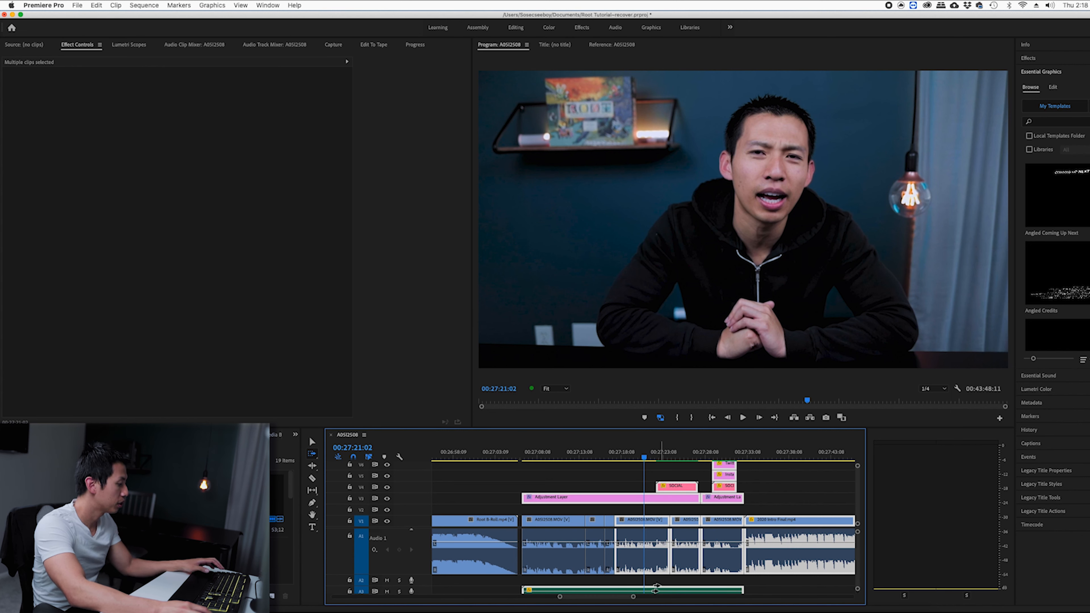
pyautogui.press('v')
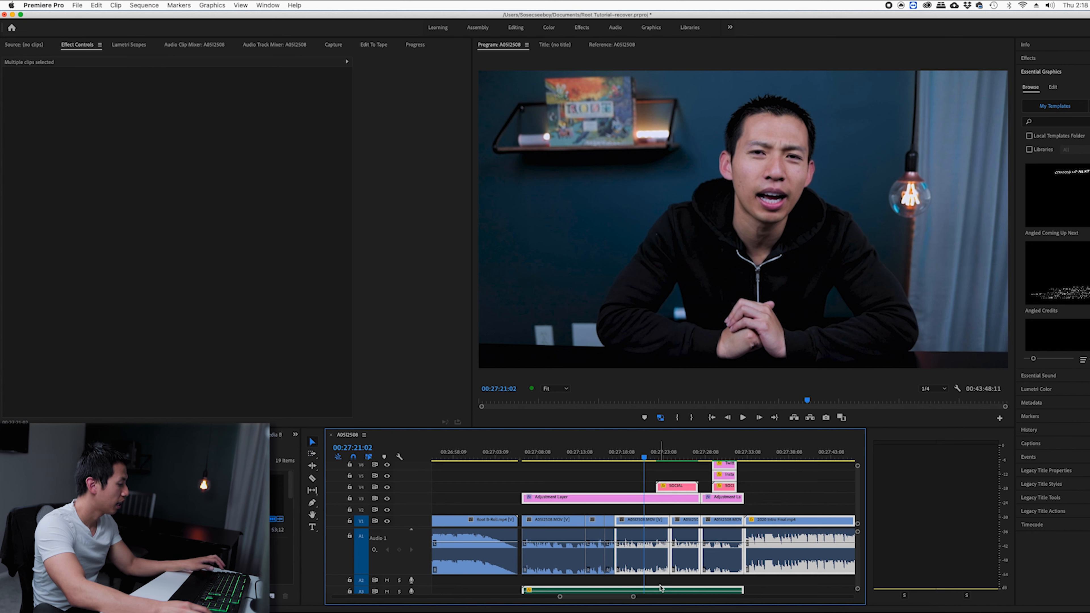
pyautogui.keyDown('shift'); pyautogui.click(661, 591); pyautogui.keyUp('shift')
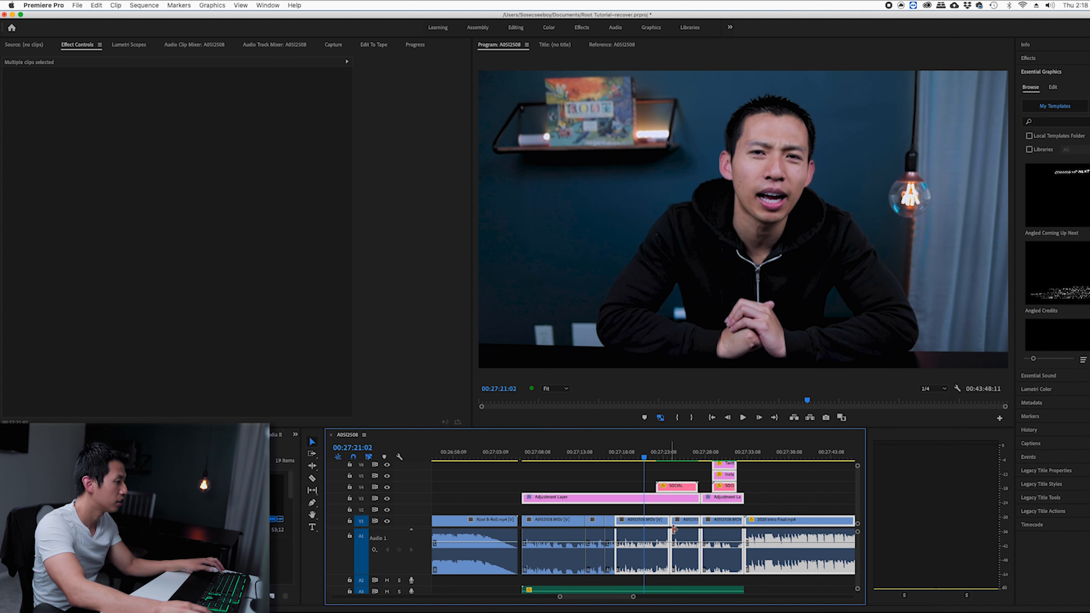
pyautogui.keyDown('shift'); pyautogui.click(666, 497); pyautogui.keyUp('shift')
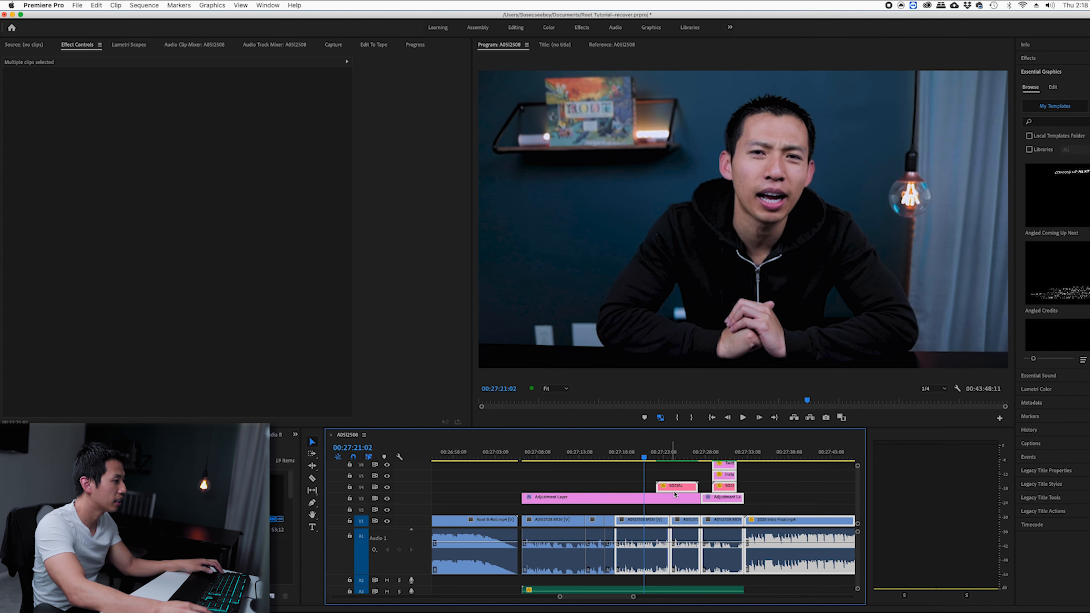
# - Select all clips on every track from Root B-Roll.mp4 onward and move the whole block earlier, to the sequence start
pyautogui.press('-')
pyautogui.press('-')
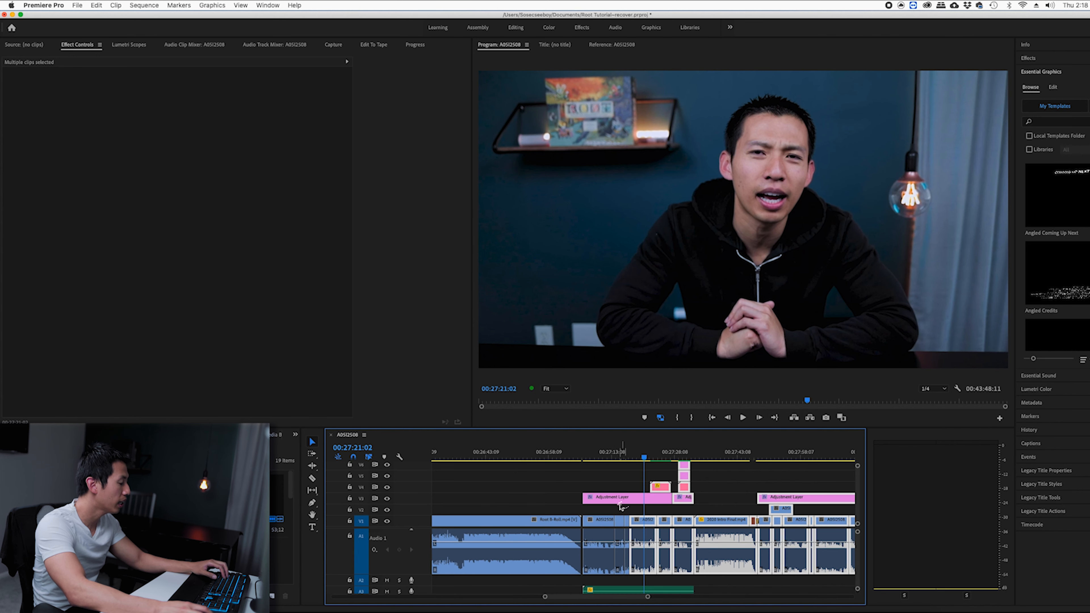
pyautogui.click(565, 519)
pyautogui.press('v')
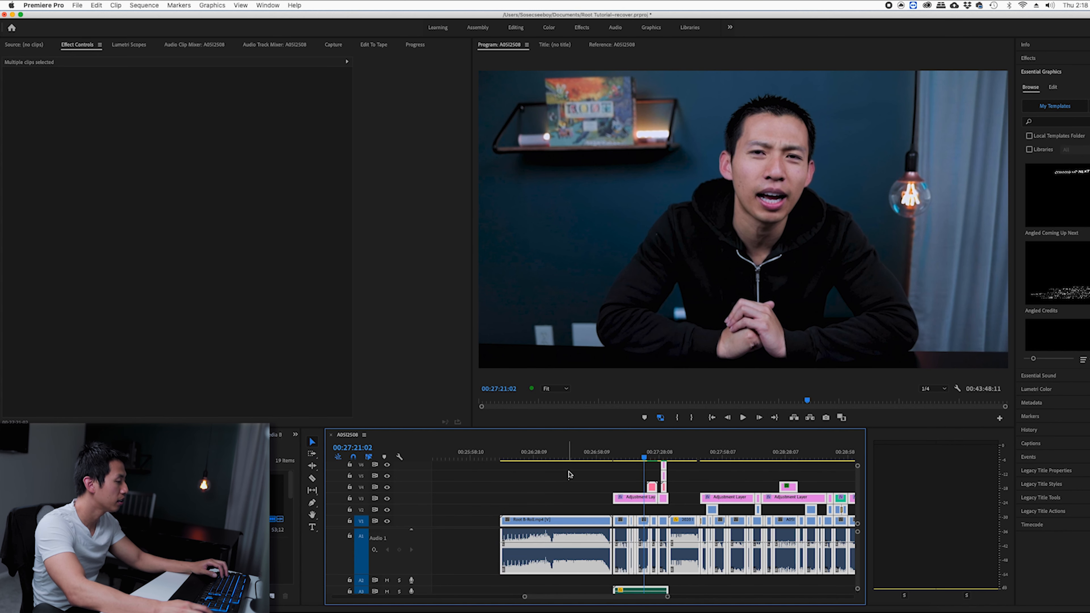
pyautogui.press('-')
pyautogui.press('-')
pyautogui.moveTo(616, 522); pyautogui.dragTo(448, 521)
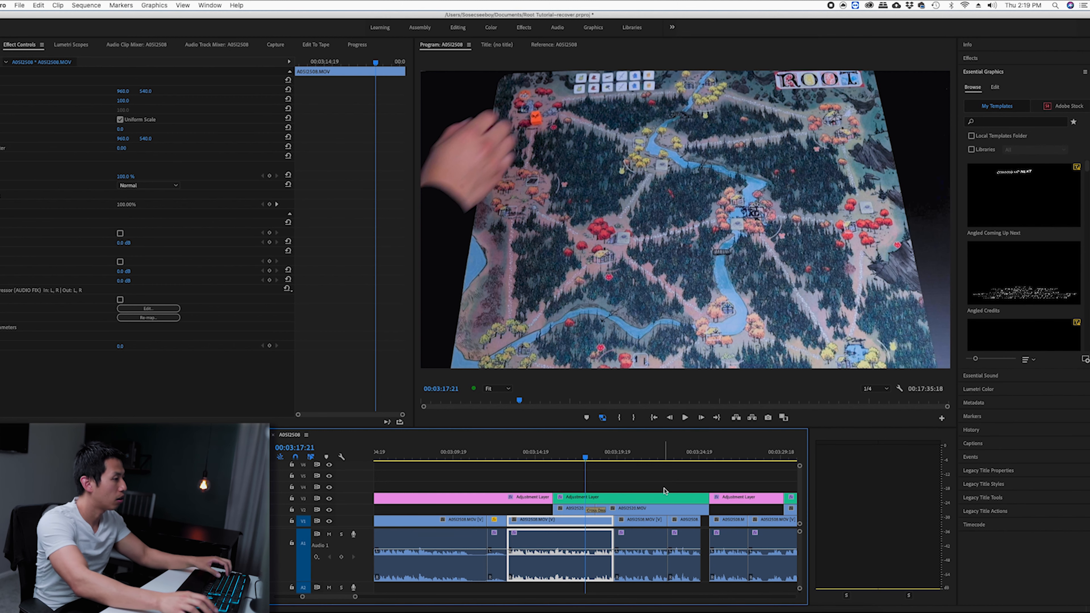
# - Open the effects library and search it for "cross"
pyautogui.click(971, 58)
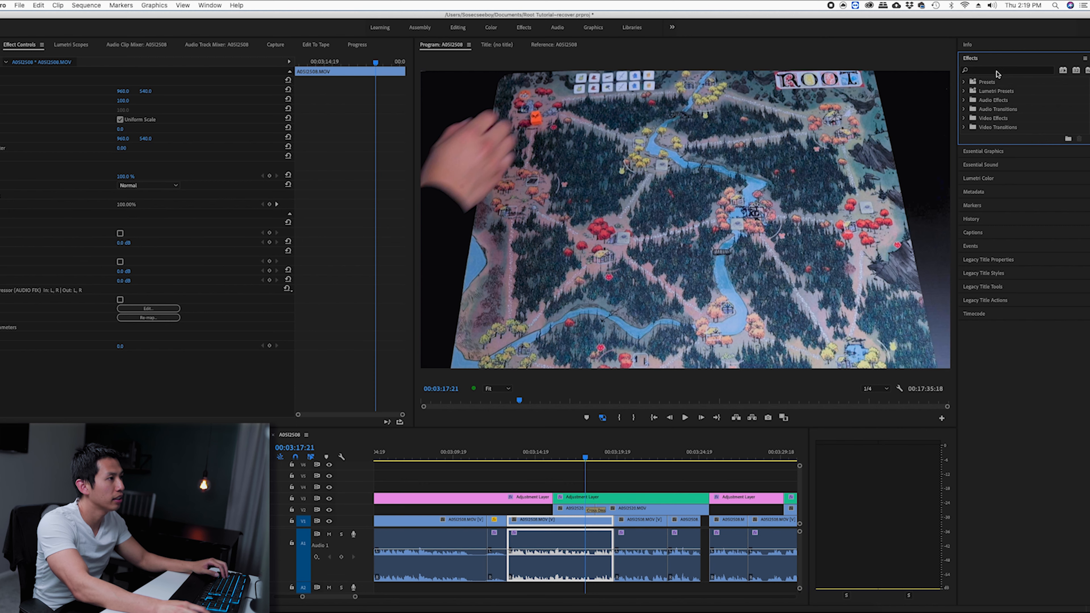
pyautogui.click(998, 74)
pyautogui.write('cross')
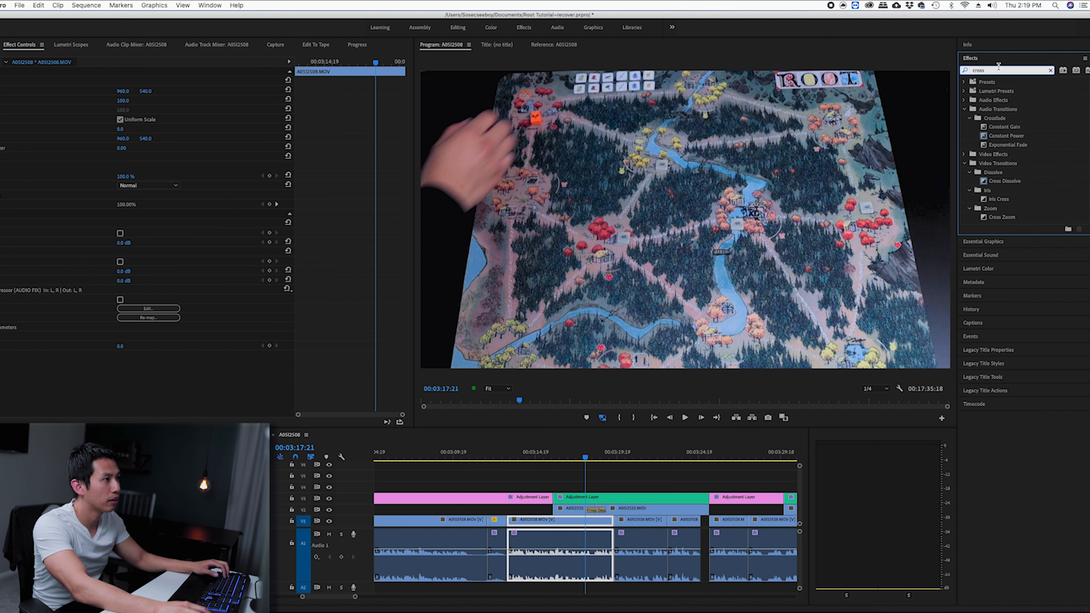
# - Search the effects for "black" and try the Dip to Black transition at the start of the selected A05I2508.MOV clip
pyautogui.moveTo(999, 70); pyautogui.dragTo(850, 51)
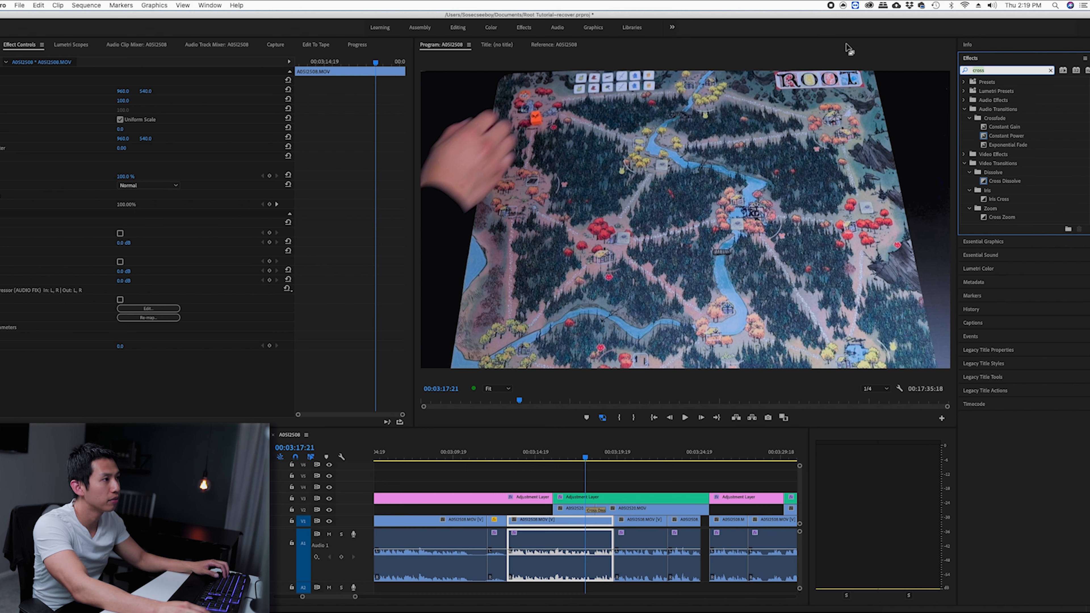
pyautogui.press('BackSpace')
pyautogui.write('black')
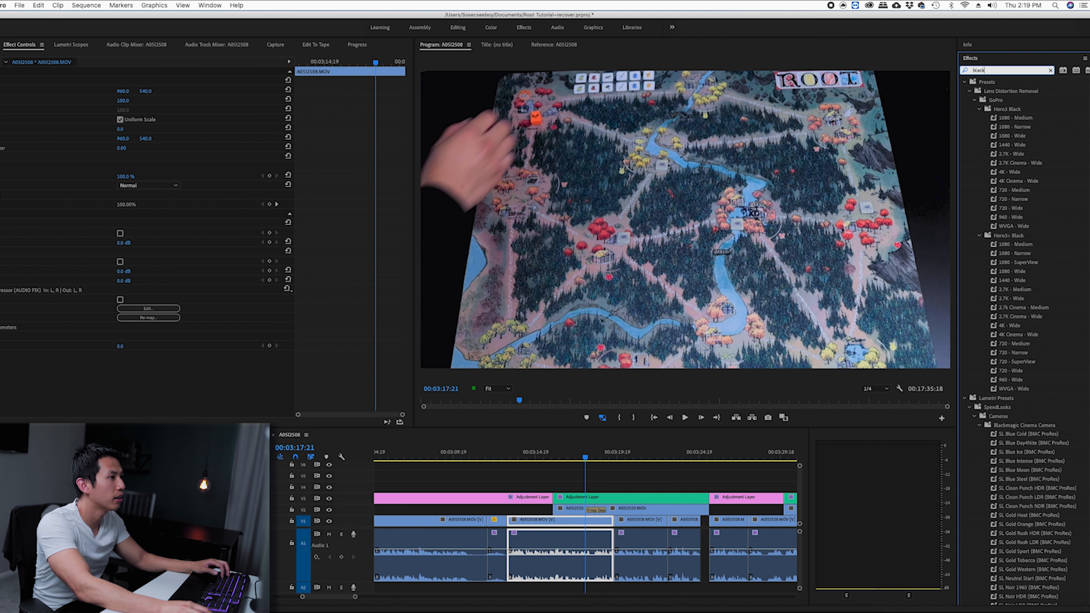
pyautogui.scroll(-10, 1026, 300)
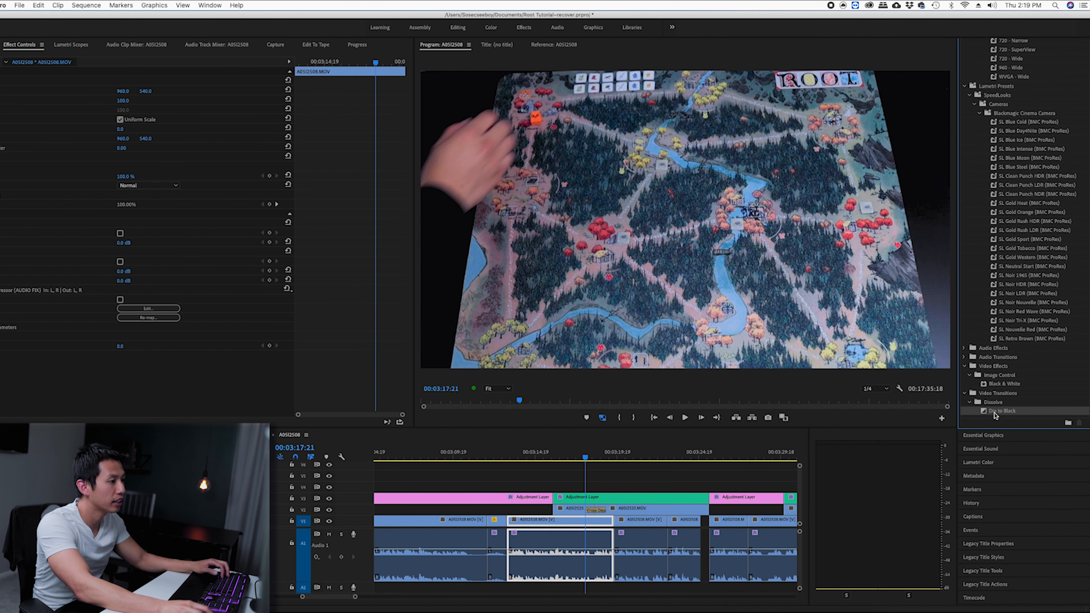
pyautogui.scroll(2, 1000, 410)
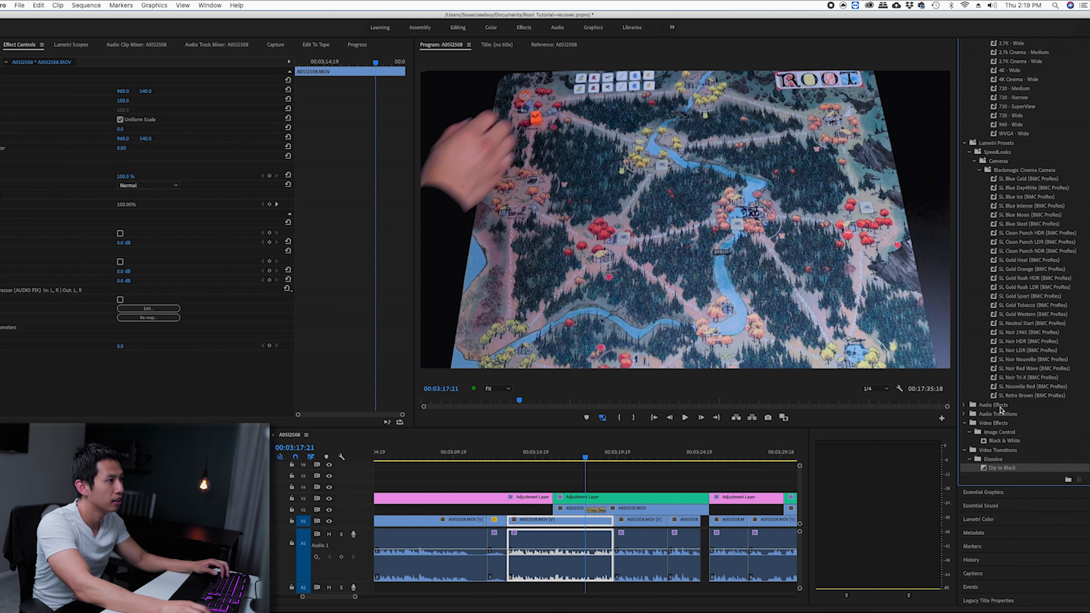
pyautogui.scroll(-2, 1002, 417)
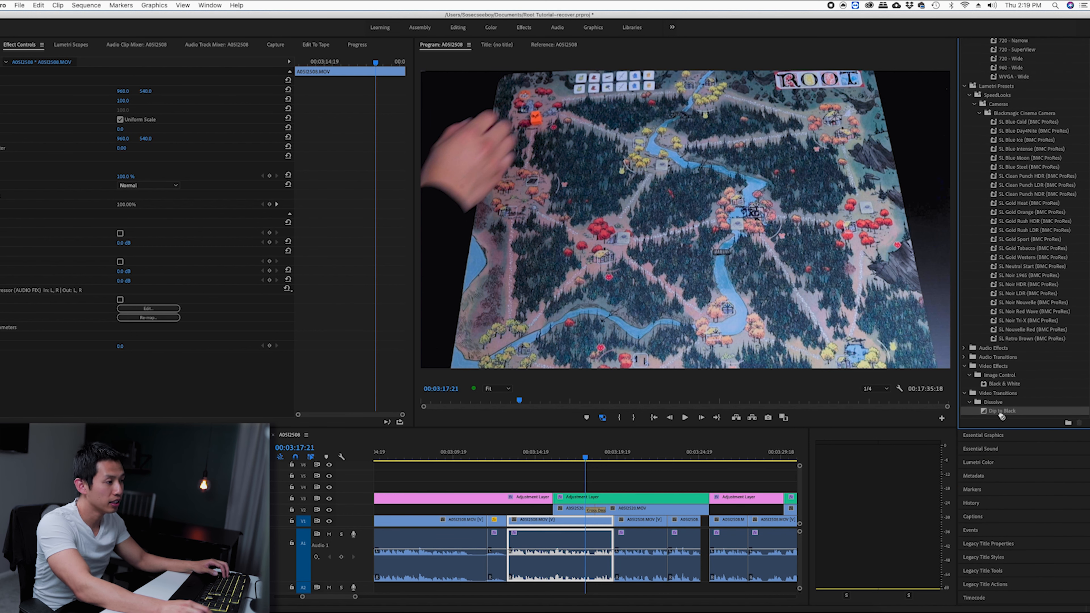
pyautogui.moveTo(1013, 414); pyautogui.dragTo(514, 522)
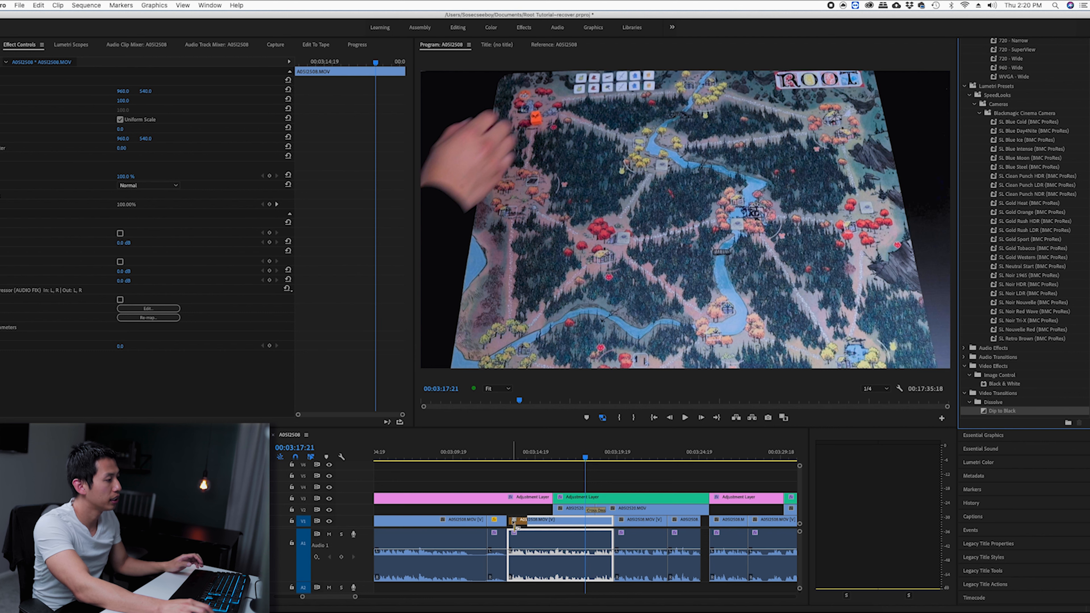
pyautogui.moveTo(513, 521); pyautogui.dragTo(506, 524)
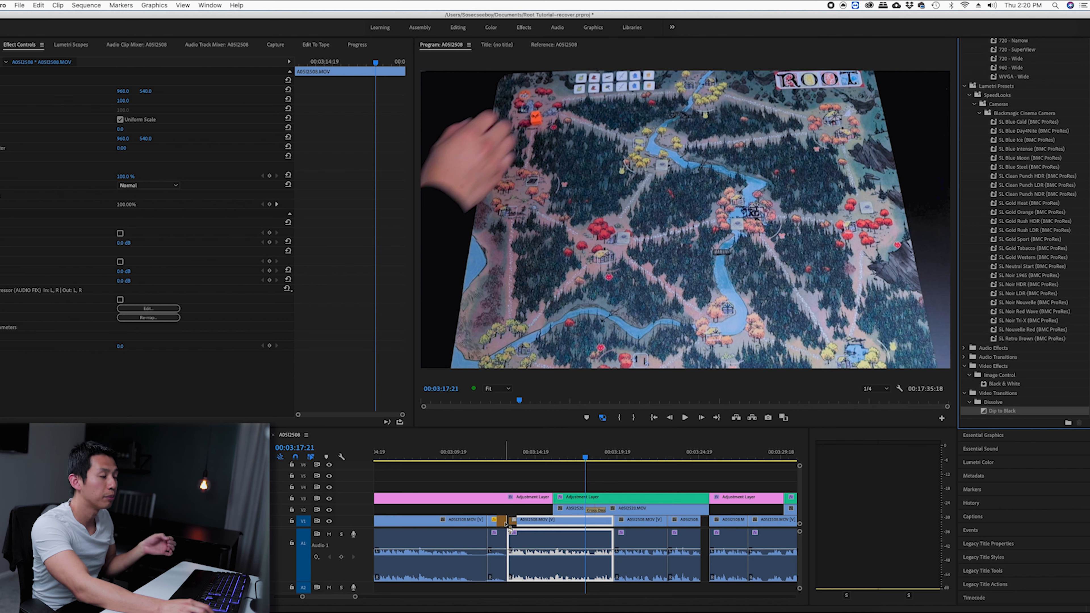
pyautogui.moveTo(506, 523); pyautogui.dragTo(506, 524)
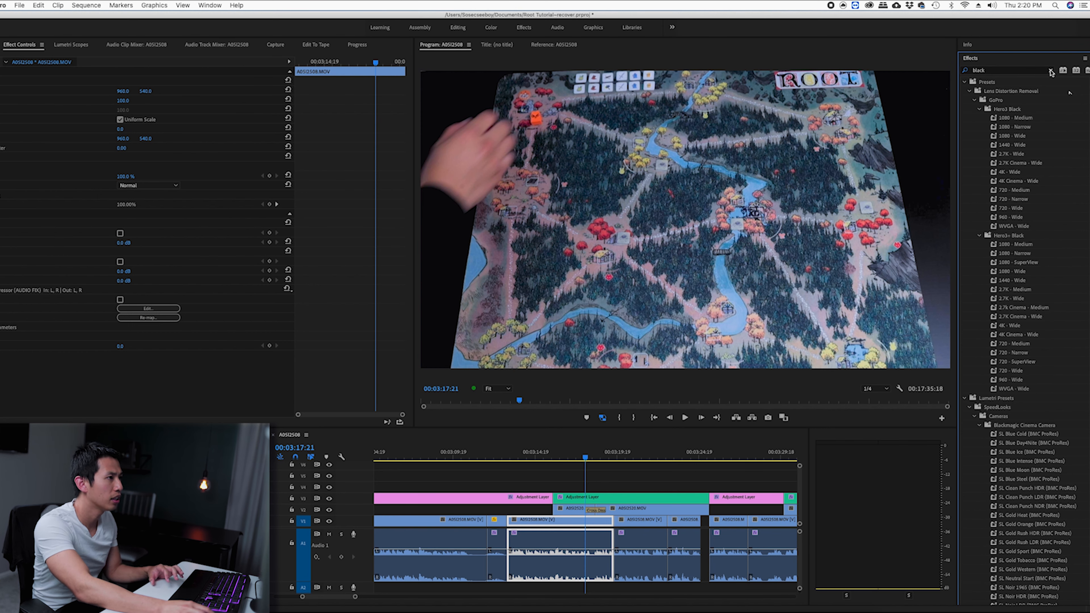
# - Search the effects for "expon" and place the playhead at 00:00:51:07, near the end of the Root B-Roll.mp4 clip
pyautogui.click(1051, 71)
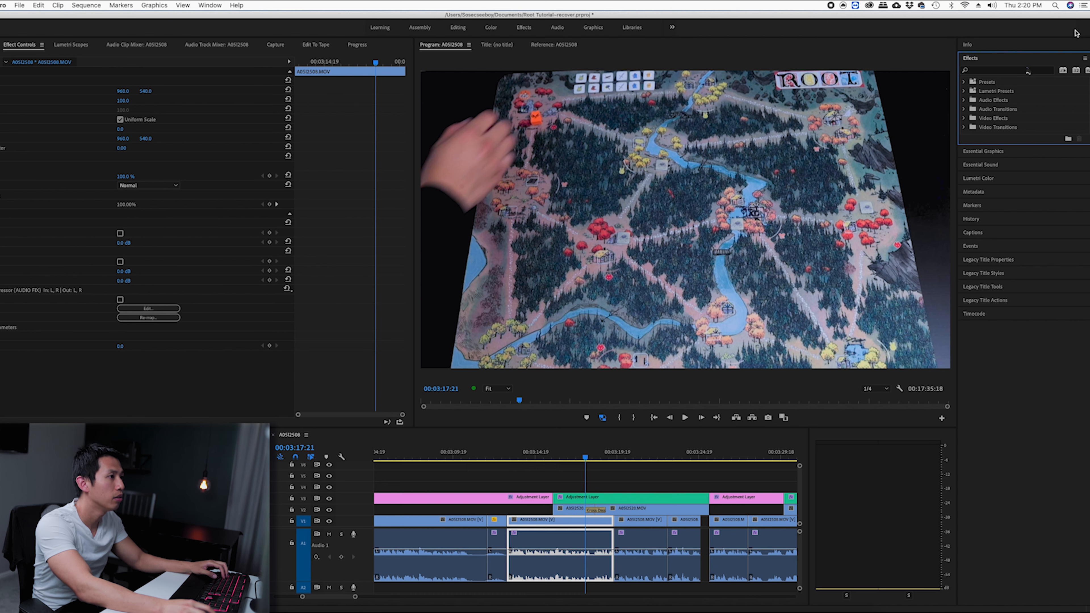
pyautogui.write('expon')
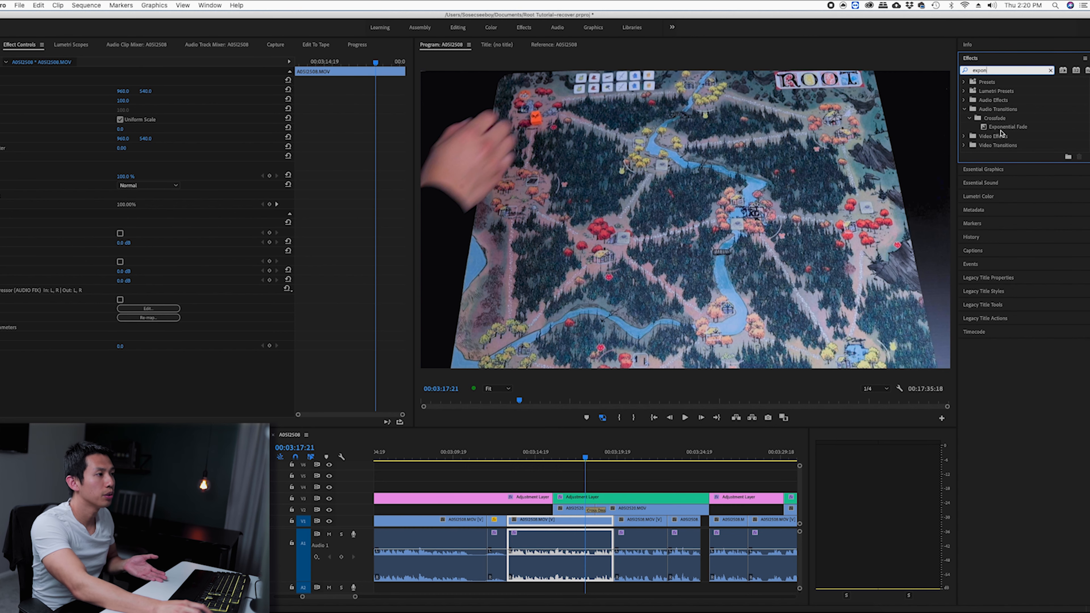
pyautogui.click(438, 451)
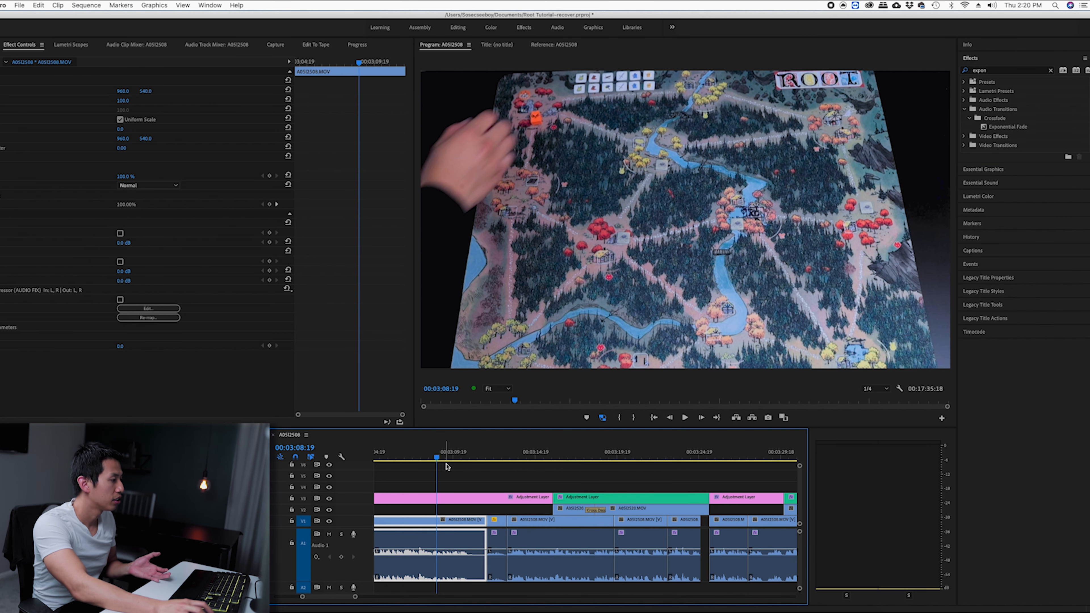
pyautogui.press('-')
pyautogui.press('-')
pyautogui.press('-')
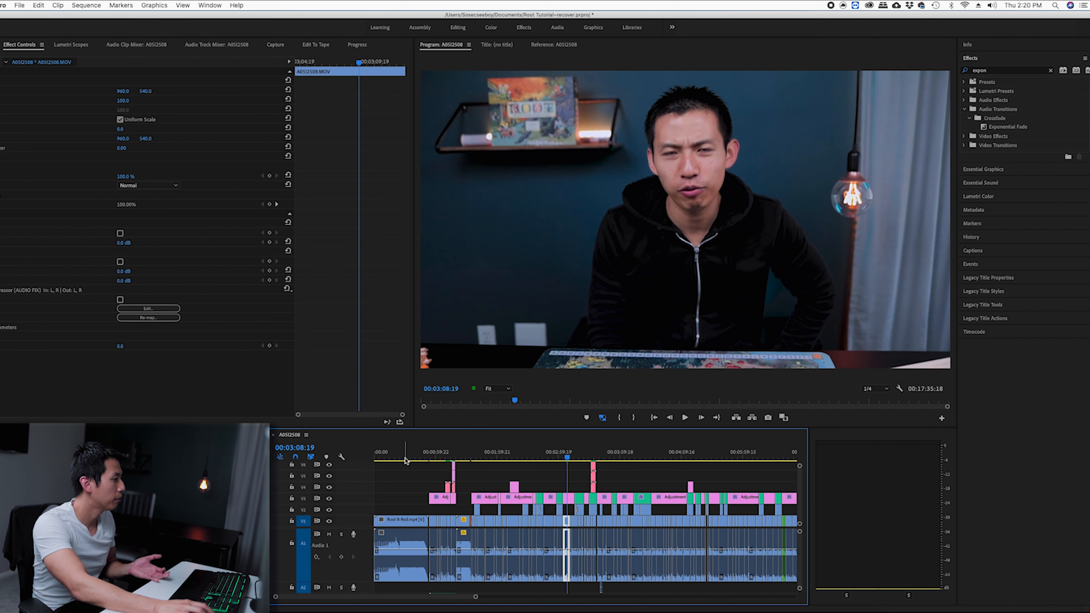
pyautogui.click(415, 455)
pyautogui.press('=')
pyautogui.press('=')
pyautogui.press('=')
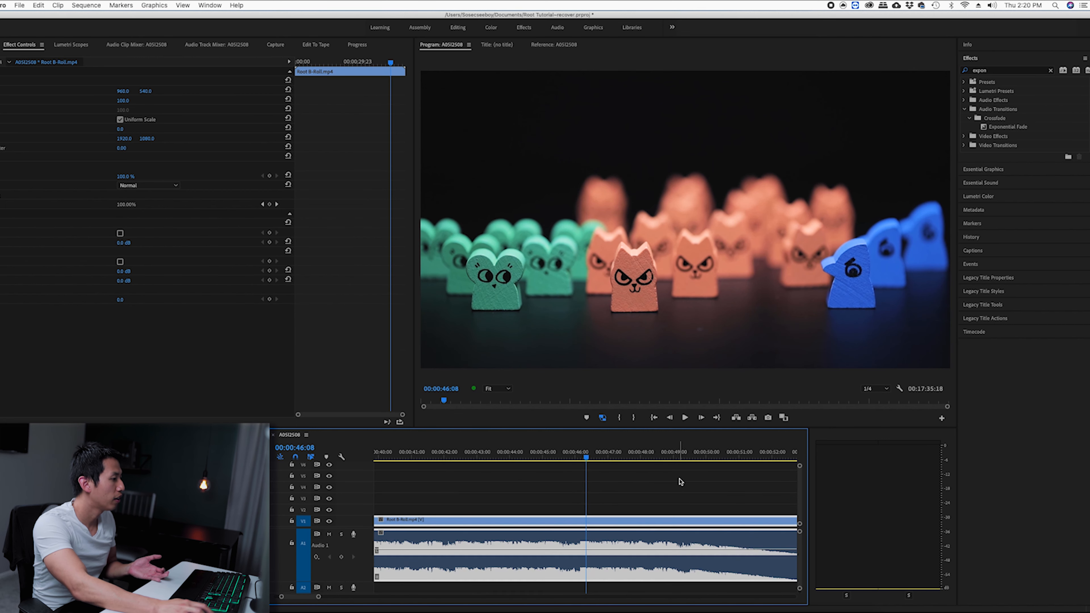
pyautogui.click(749, 456)
# - Apply the Exponential Fade audio transition to the end of the Root B-Roll.mp4 audio
pyautogui.press('-')
pyautogui.press('-')
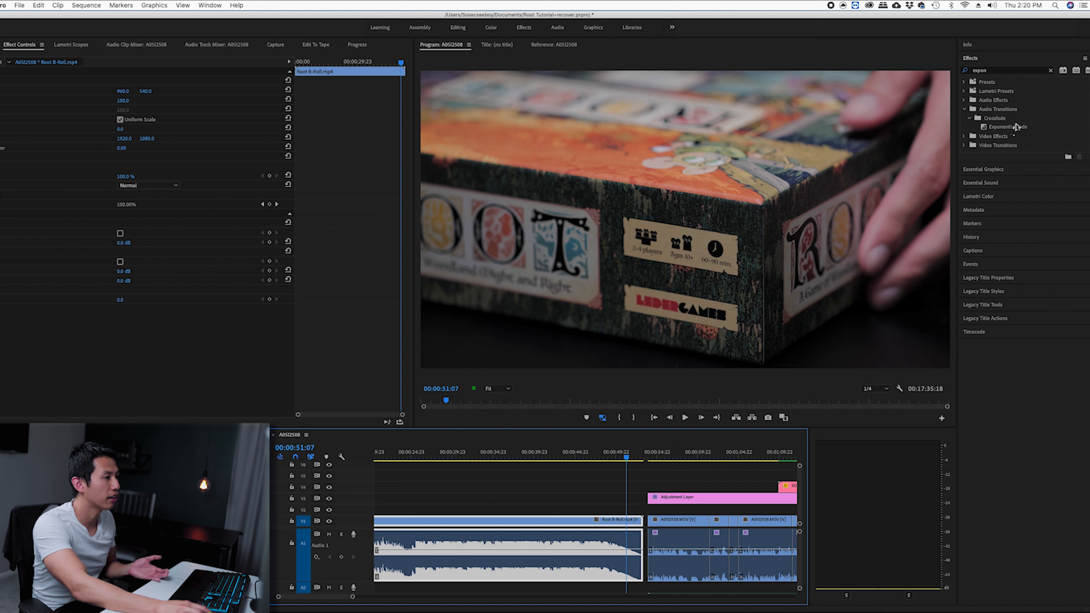
pyautogui.moveTo(1013, 130); pyautogui.dragTo(726, 390)
pyautogui.moveTo(973, 129); pyautogui.dragTo(641, 556)
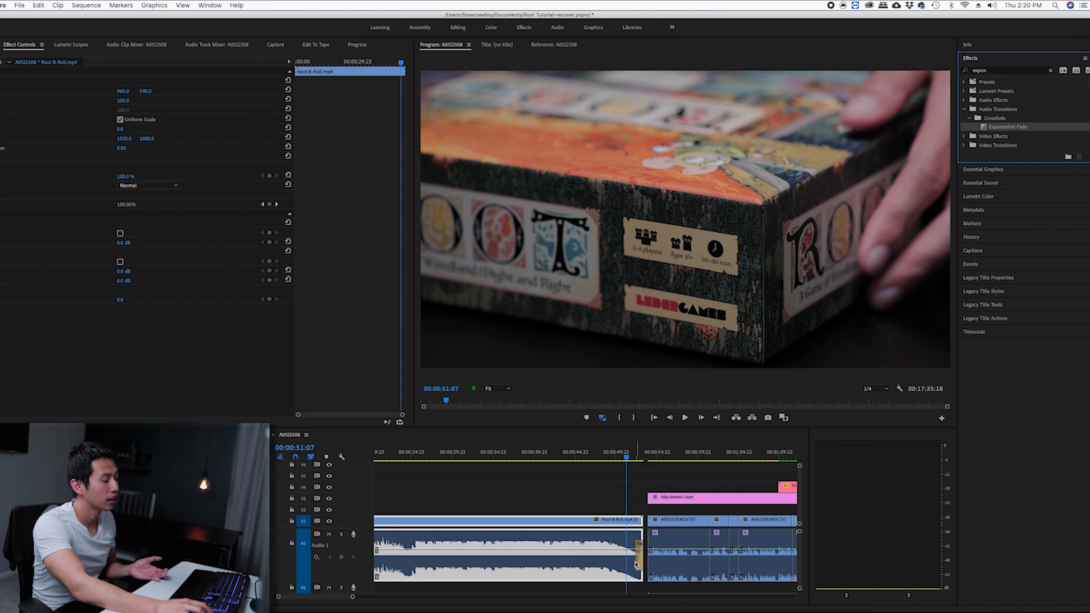
# - Lengthen the Exponential Fade at the end of Root B-Roll.mp4 to 00:00:03:13, and open its transition duration setting
pyautogui.click(641, 559)
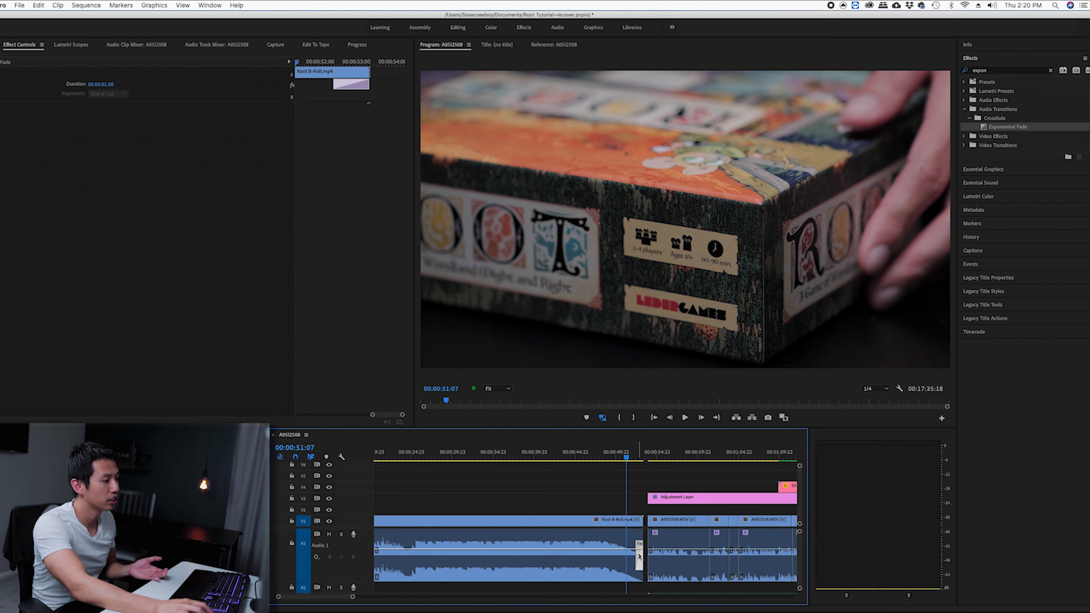
pyautogui.press('=')
pyautogui.press('=')
pyautogui.press('=')
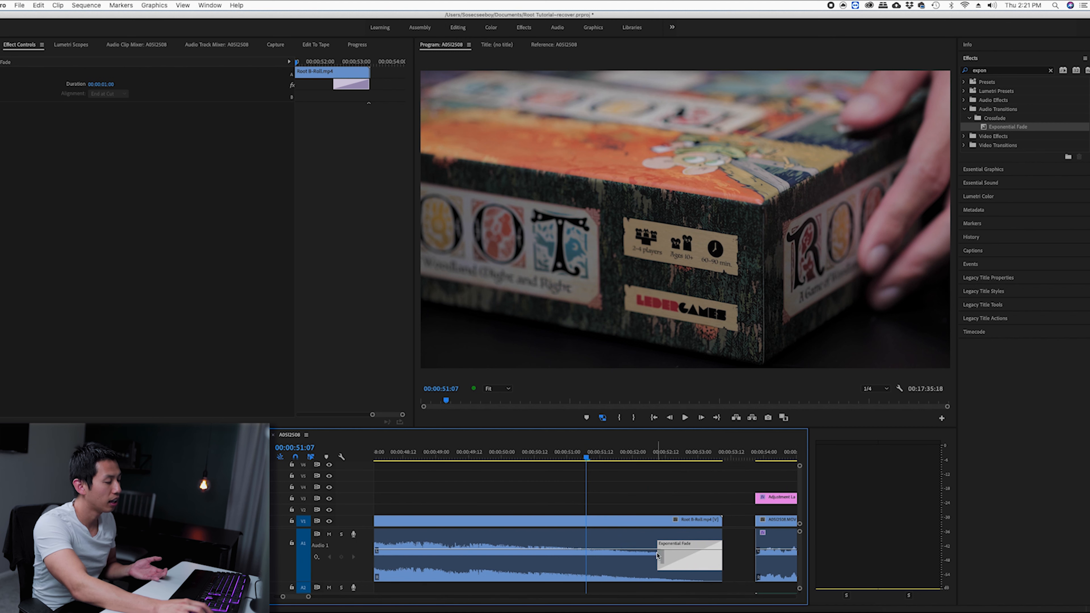
pyautogui.moveTo(661, 555); pyautogui.dragTo(494, 560)
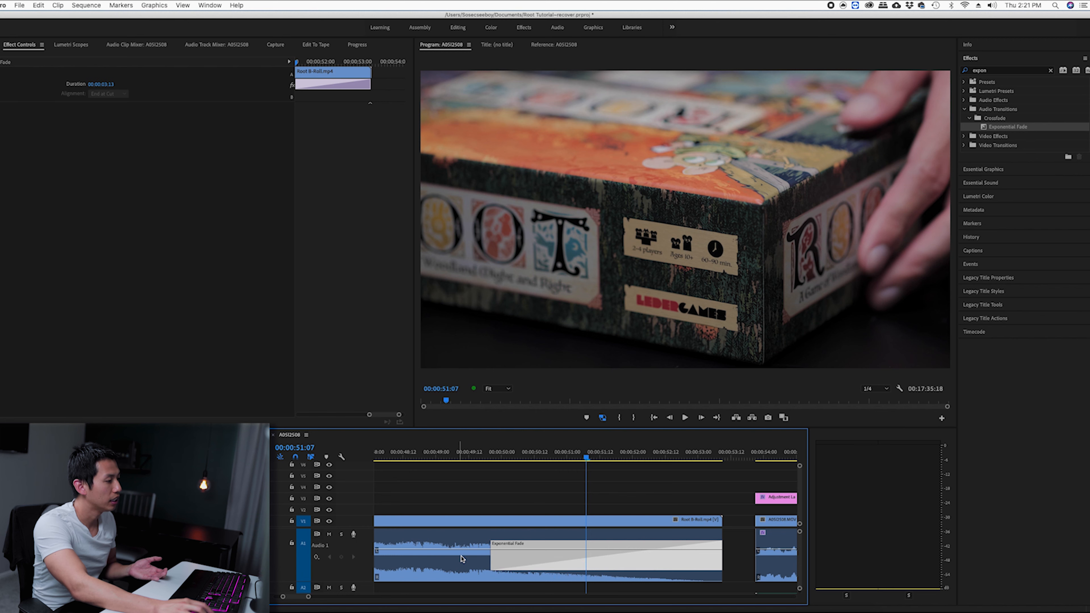
pyautogui.rightClick(677, 564)
pyautogui.click(687, 570)
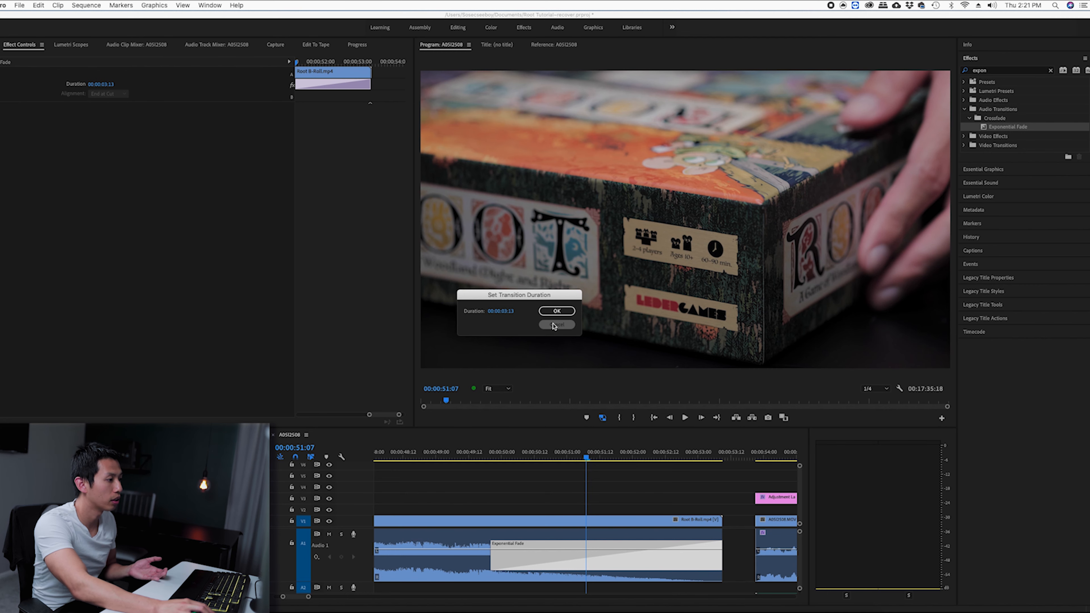
# - Cancel the transition duration change and keyframe the Twitter.png clip's opacity at 0% at 00:01:16:13
pyautogui.click(554, 325)
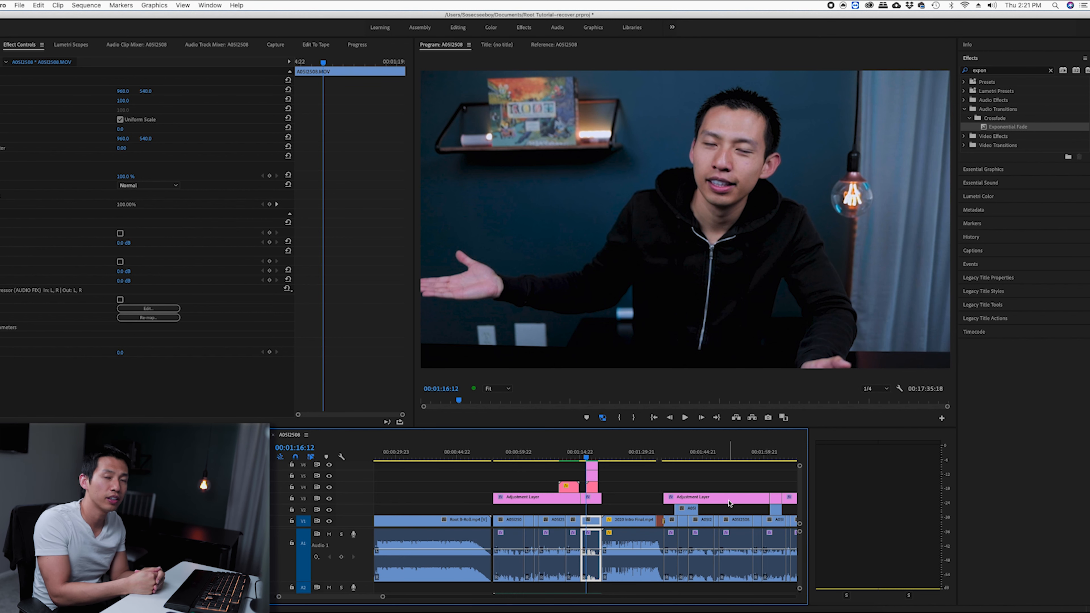
pyautogui.press('=')
pyautogui.press('=')
pyautogui.press('=')
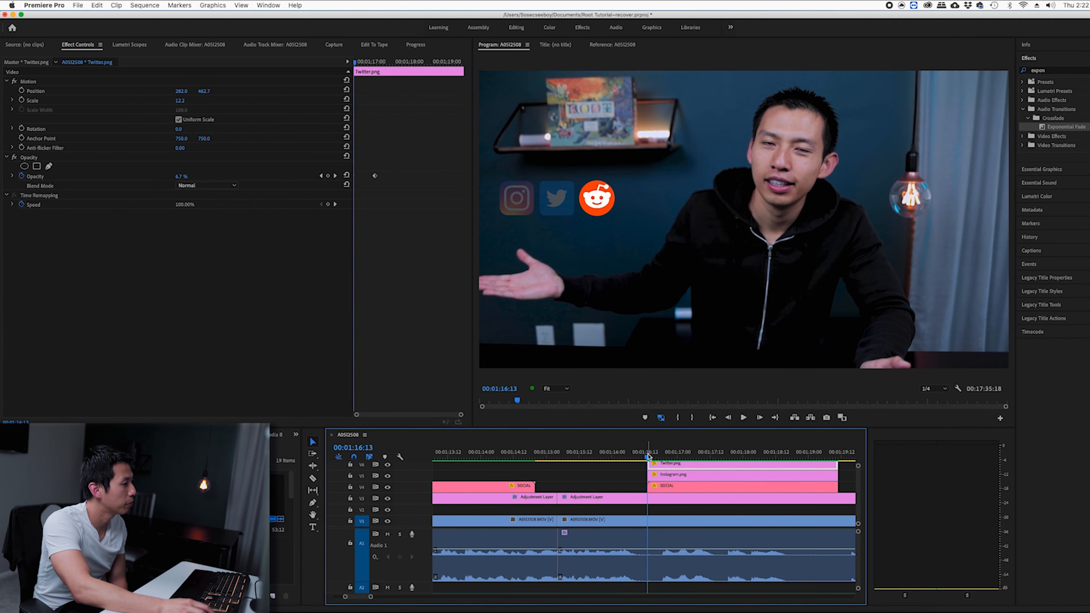
pyautogui.click(92, 176)
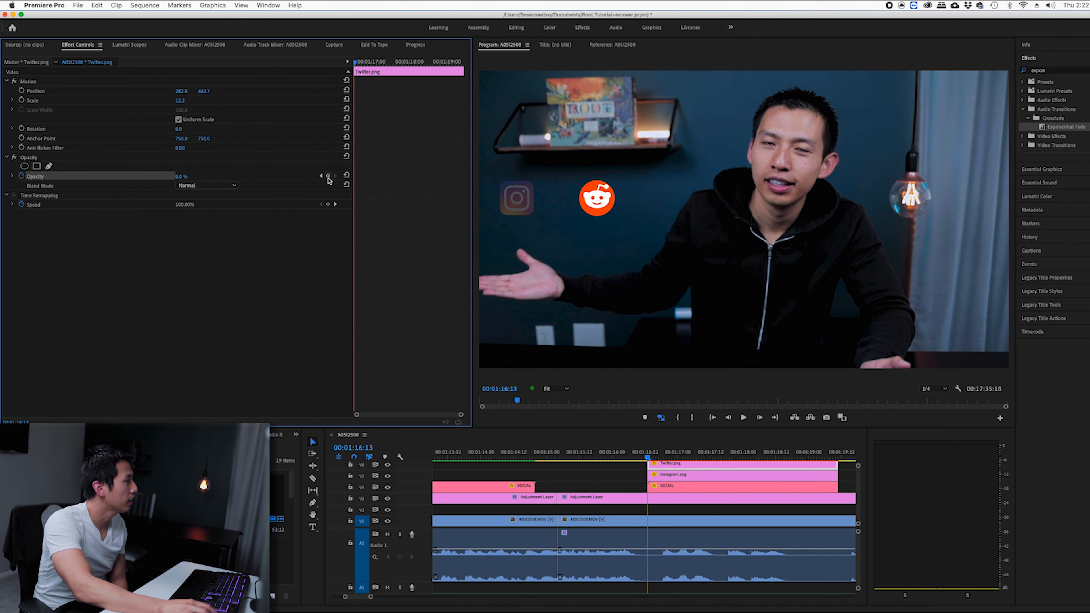
pyautogui.click(328, 176)
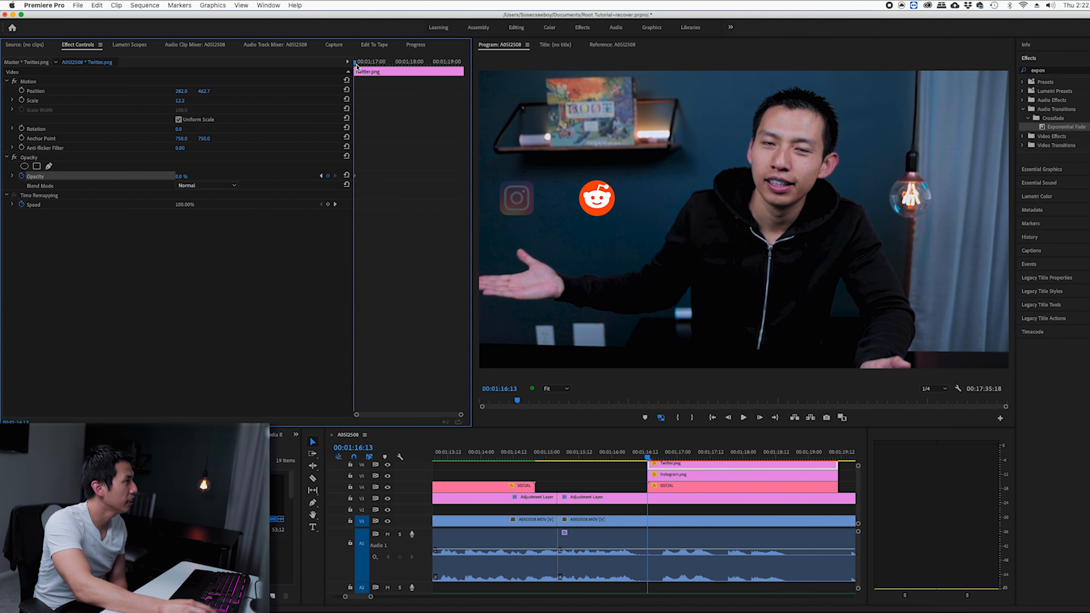
# - Add a second opacity keyframe of 100% to Twitter.png at 00:01:17:14 to create a fade-in
pyautogui.moveTo(356, 64); pyautogui.dragTo(394, 62)
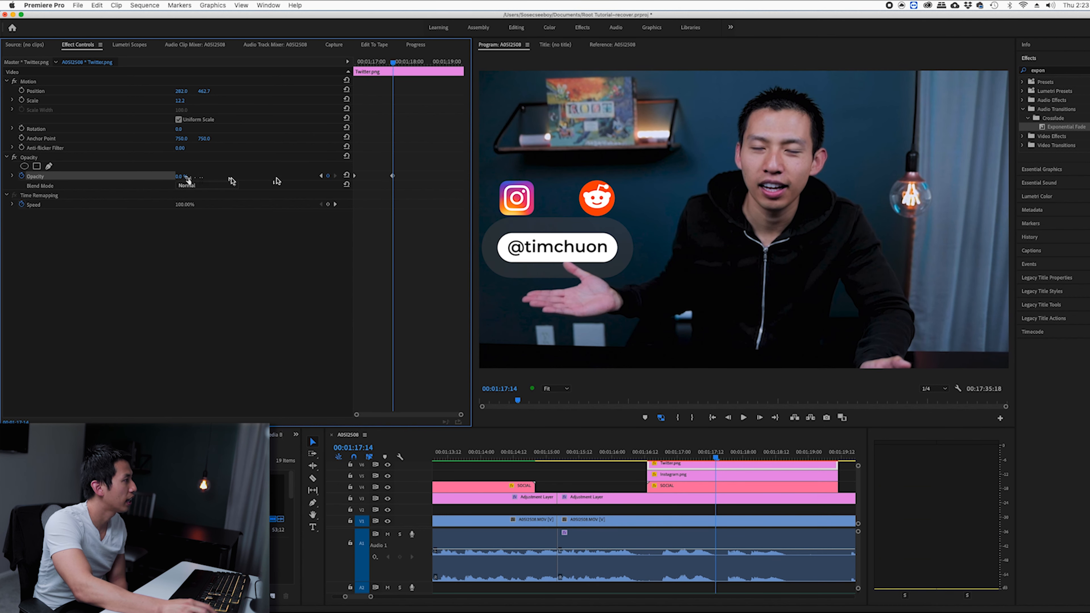
pyautogui.click(188, 174)
pyautogui.write('100')
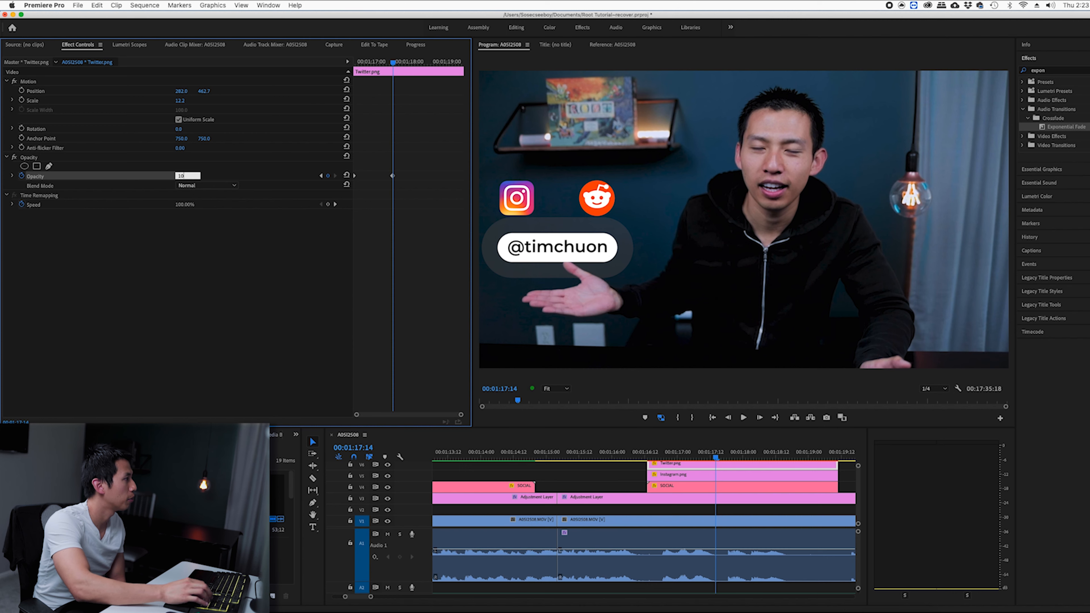
pyautogui.press('Return')
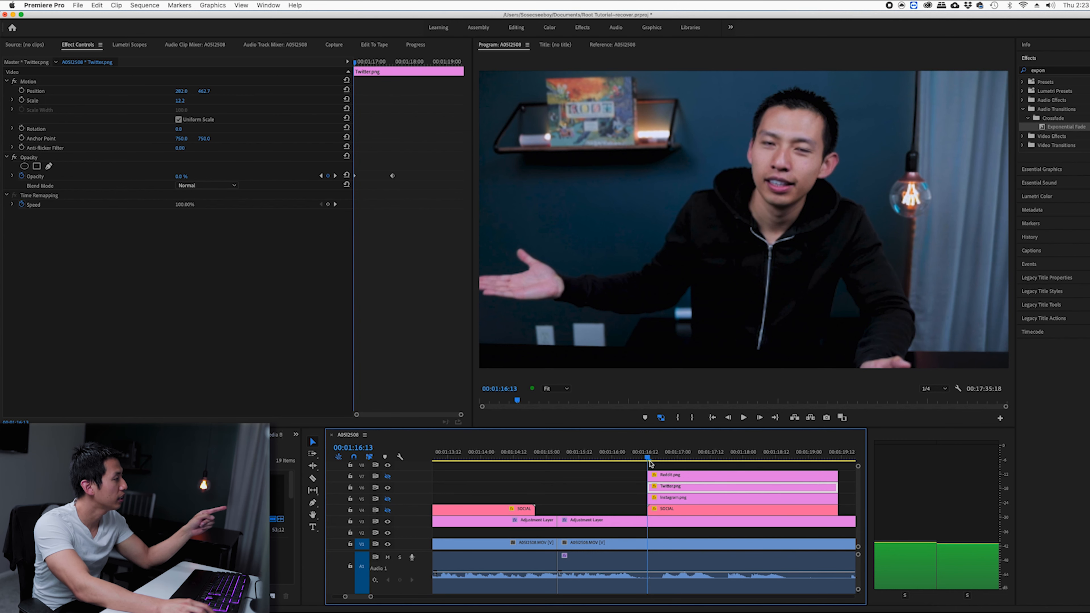
# - Move Twitter.png's second opacity keyframe earlier, close to the clip's start, and check the faster fade-in around 00:01:16:23
pyautogui.moveTo(650, 461); pyautogui.dragTo(688, 459)
pyautogui.click(393, 176)
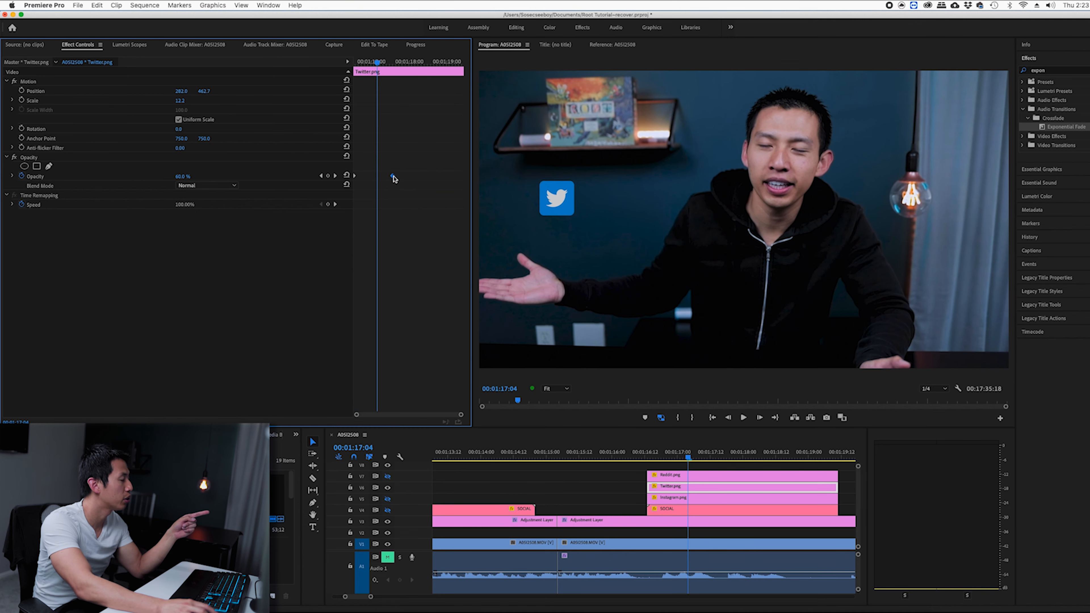
pyautogui.moveTo(394, 176); pyautogui.dragTo(363, 181)
pyautogui.moveTo(690, 452)
pyautogui.mouseDown()
pyautogui.moveTo(634, 458)
pyautogui.moveTo(674, 456)
pyautogui.mouseUp()
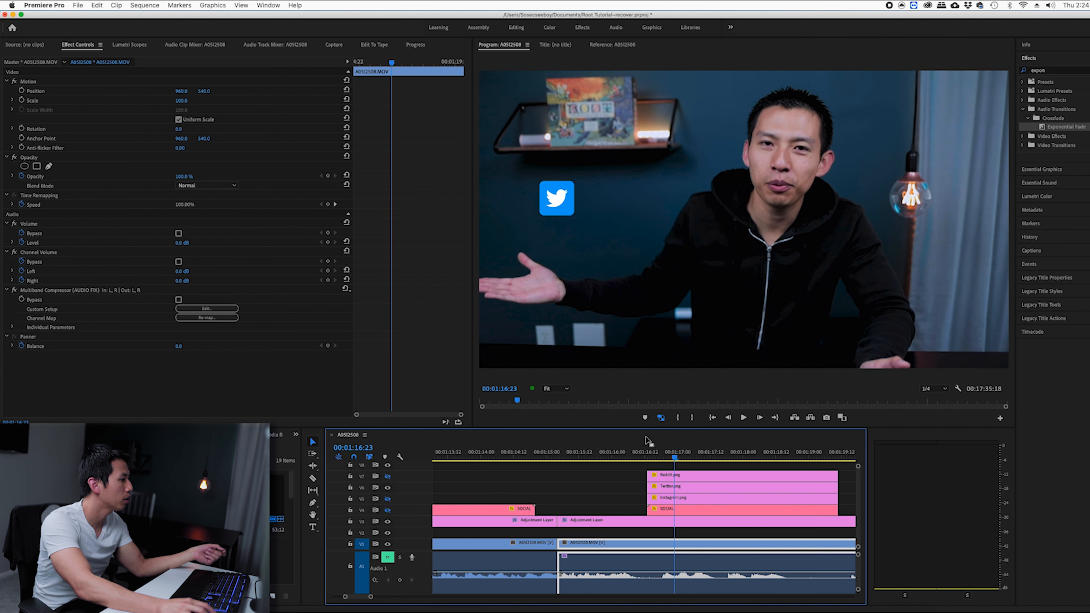
# - Slow the fade-in by moving Twitter.png's second opacity keyframe to the end of the clip, and play it back
pyautogui.click(667, 486)
pyautogui.moveTo(366, 176); pyautogui.dragTo(437, 184)
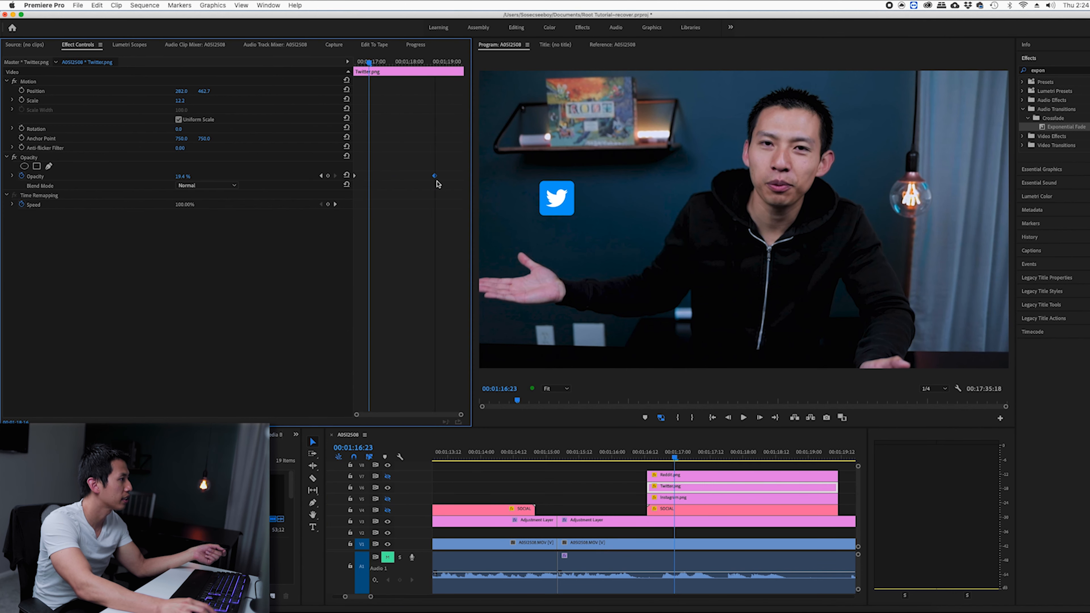
pyautogui.press('space')
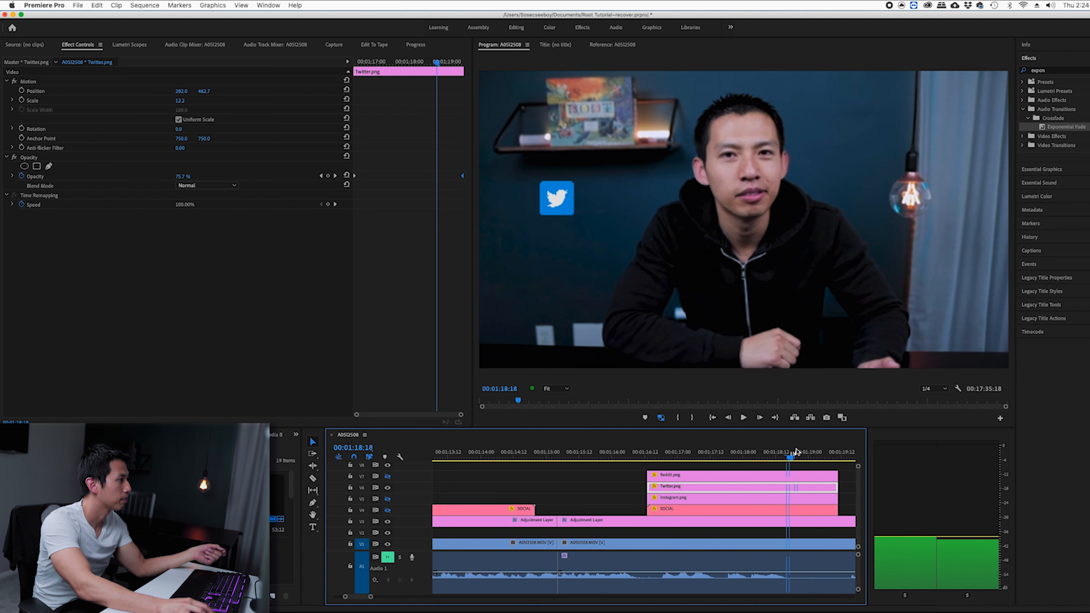
# - Animate Twitter.png's position with a start keyframe at 00:01:16:13 and a second at 00:01:17:14 set to 1713.0, 122.7
pyautogui.moveTo(811, 448); pyautogui.dragTo(650, 442)
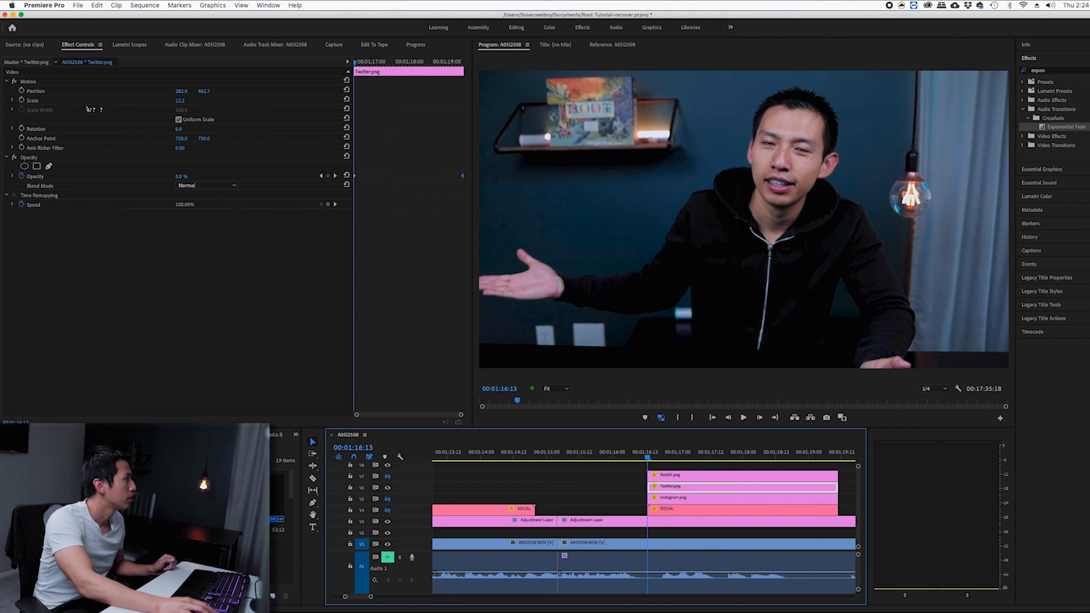
pyautogui.click(22, 90)
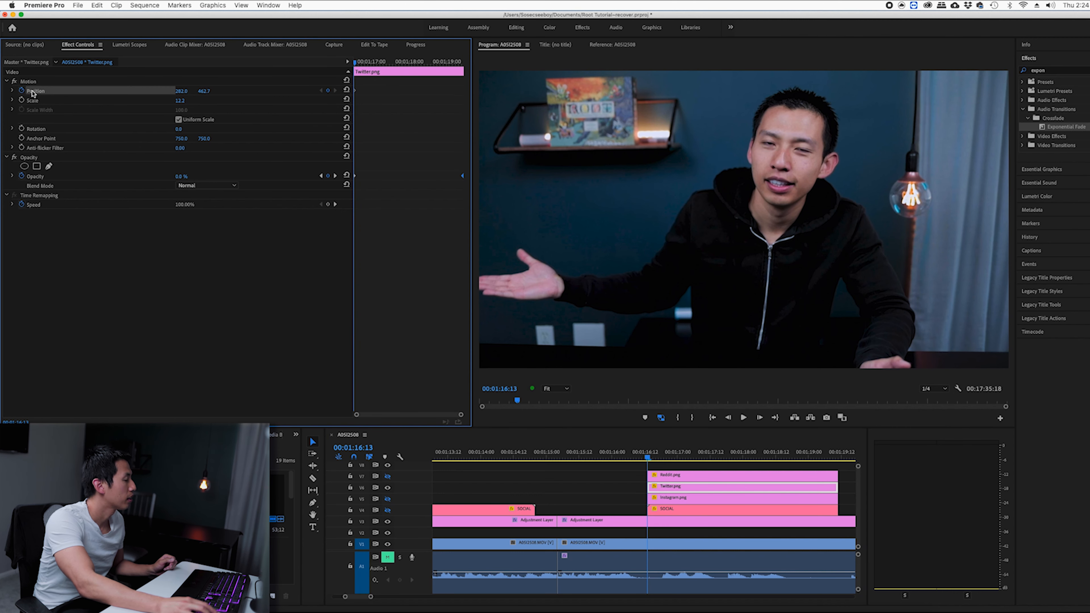
pyautogui.moveTo(648, 457); pyautogui.dragTo(716, 457)
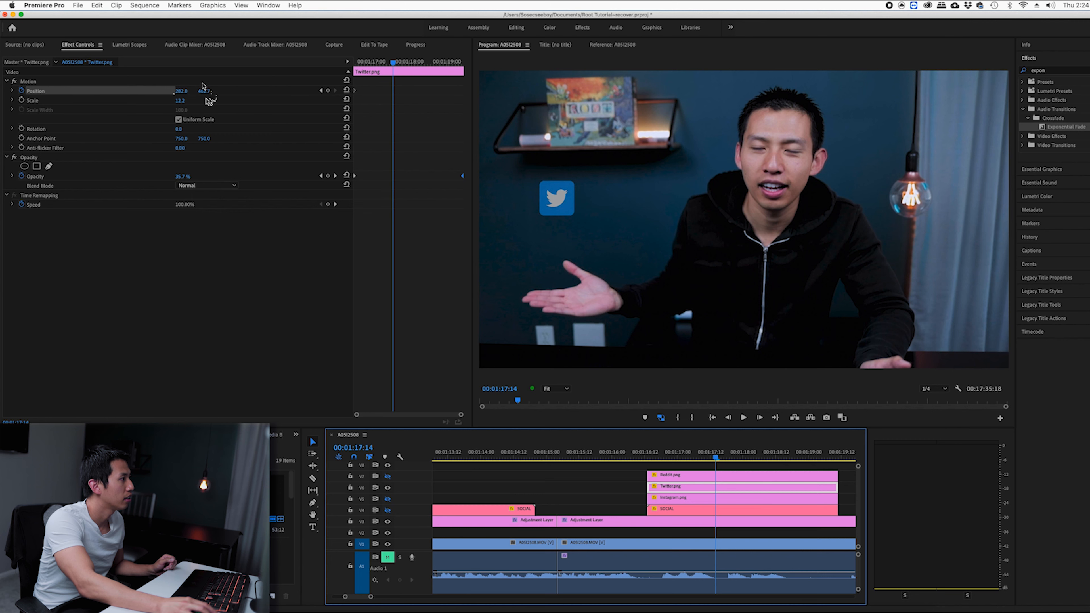
pyautogui.moveTo(181, 91); pyautogui.dragTo(873, 90)
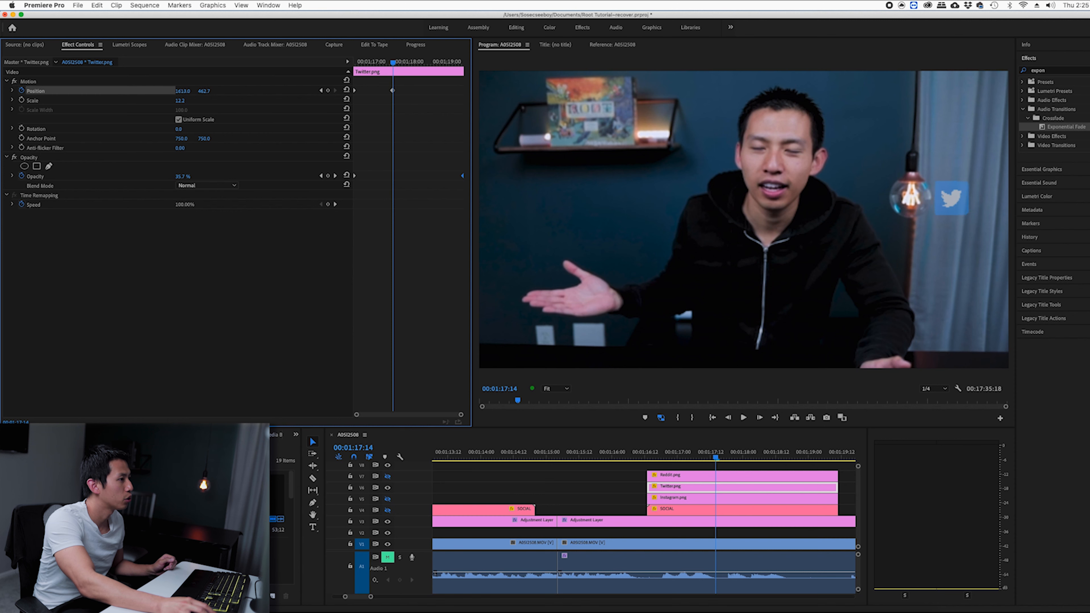
pyautogui.click(185, 90)
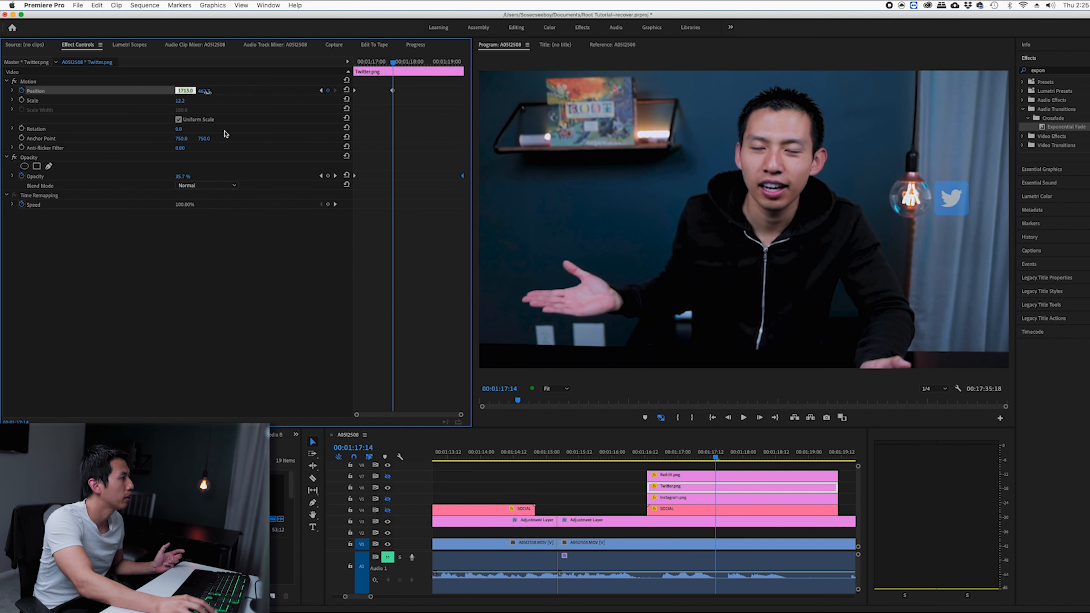
pyautogui.click(236, 94)
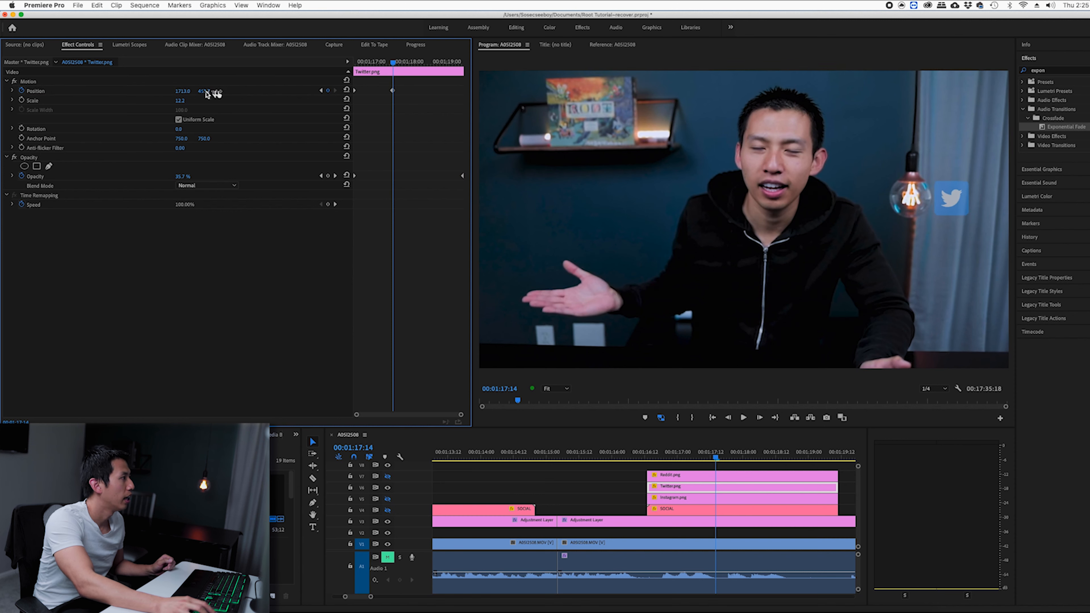
pyautogui.moveTo(203, 91); pyautogui.dragTo(55, 91)
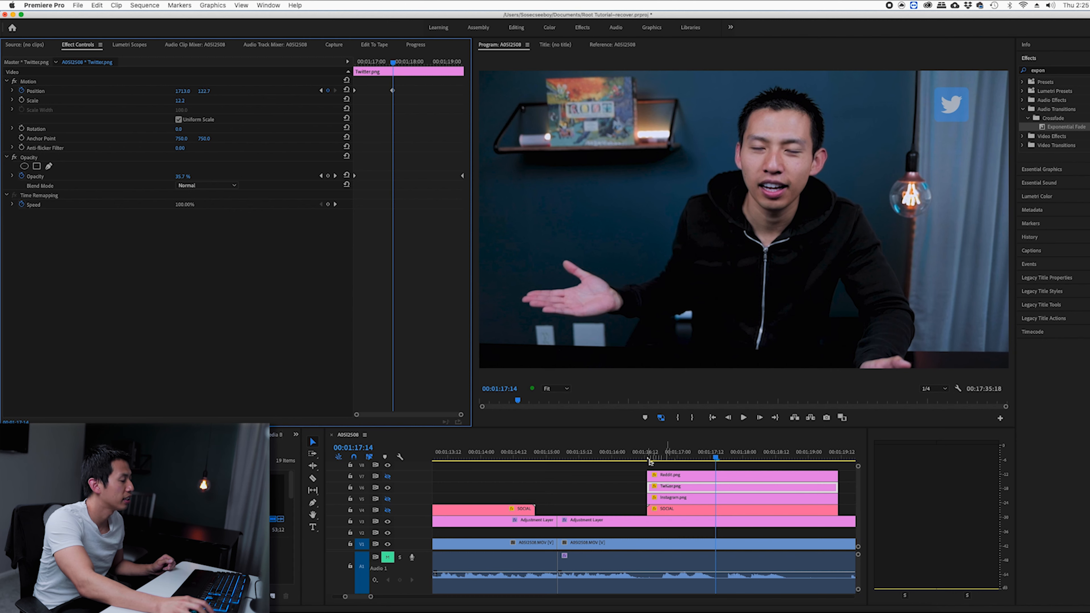
# - Play back the Twitter.png position animation from 00:01:16:13
pyautogui.click(648, 460)
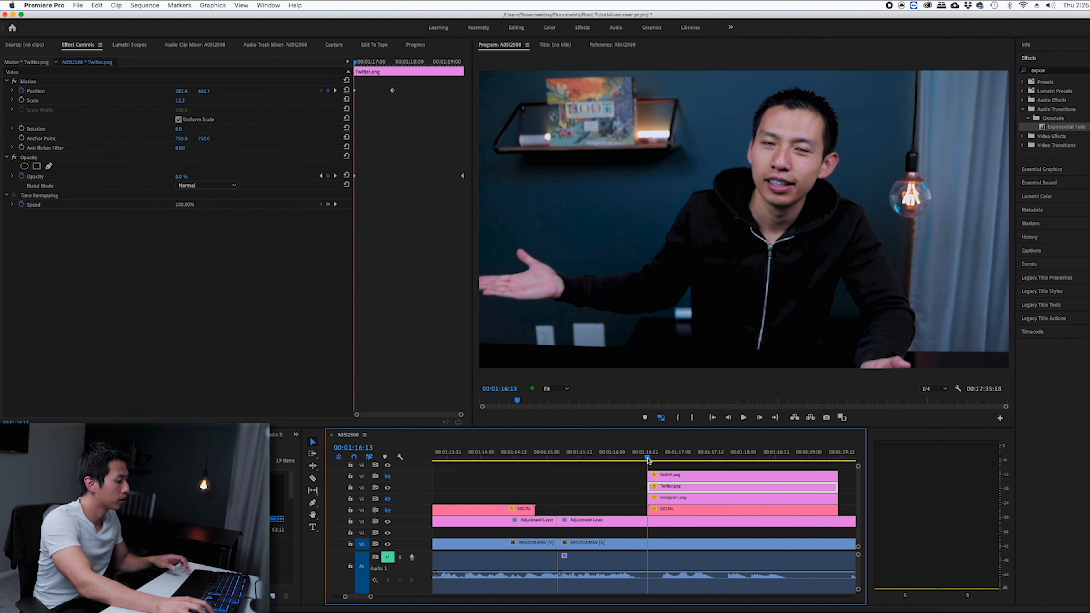
pyautogui.press('space')
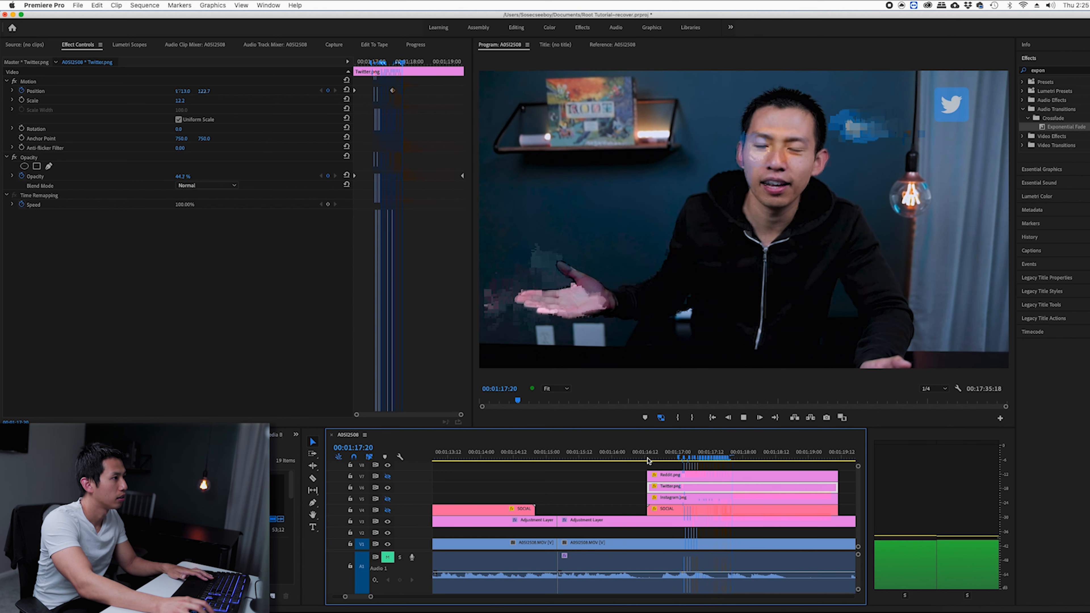
pyautogui.press('space')
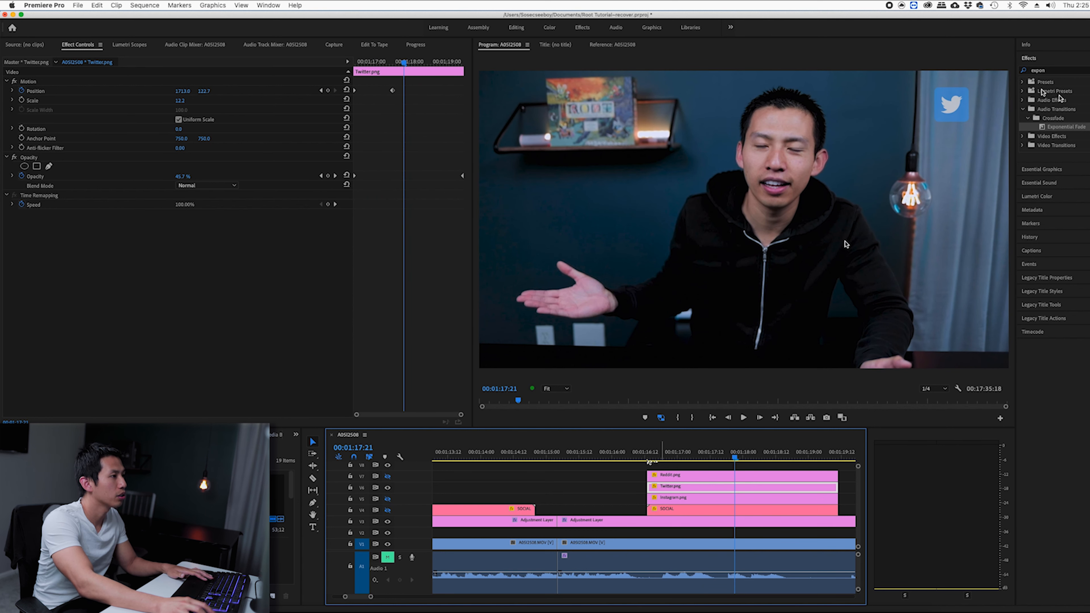
# - Enable scale animation on Twitter.png with a starting keyframe at 00:01:16:13
pyautogui.press('Up')
pyautogui.click(656, 475)
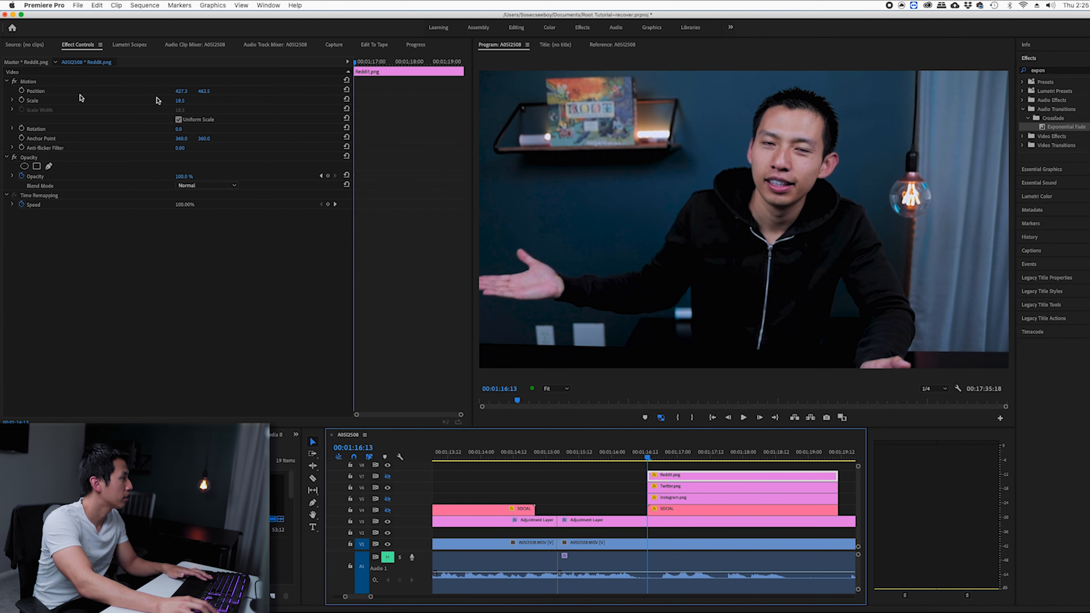
pyautogui.click(699, 490)
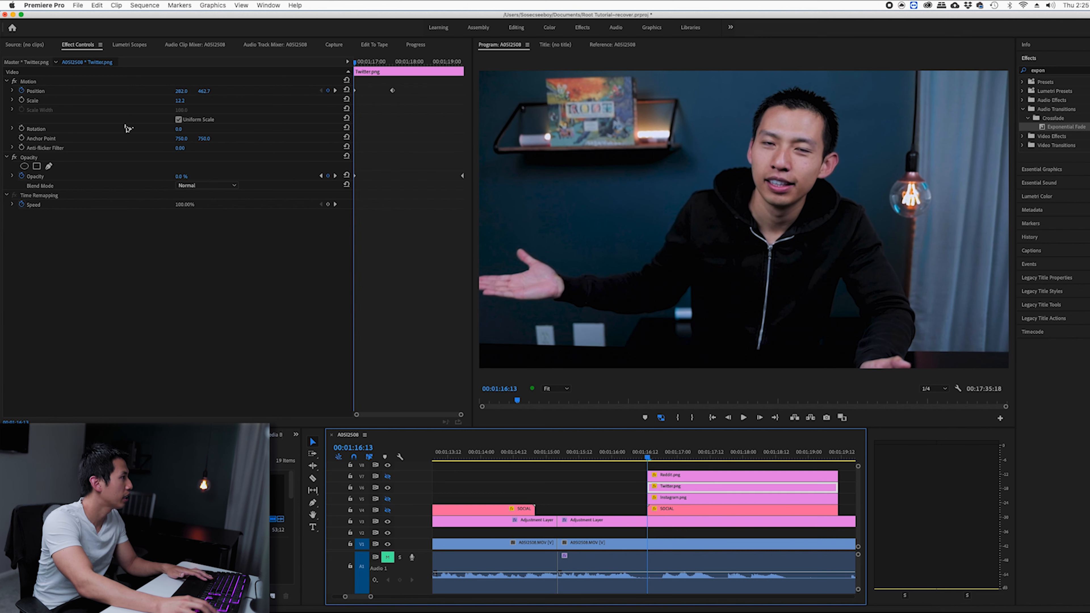
pyautogui.click(22, 101)
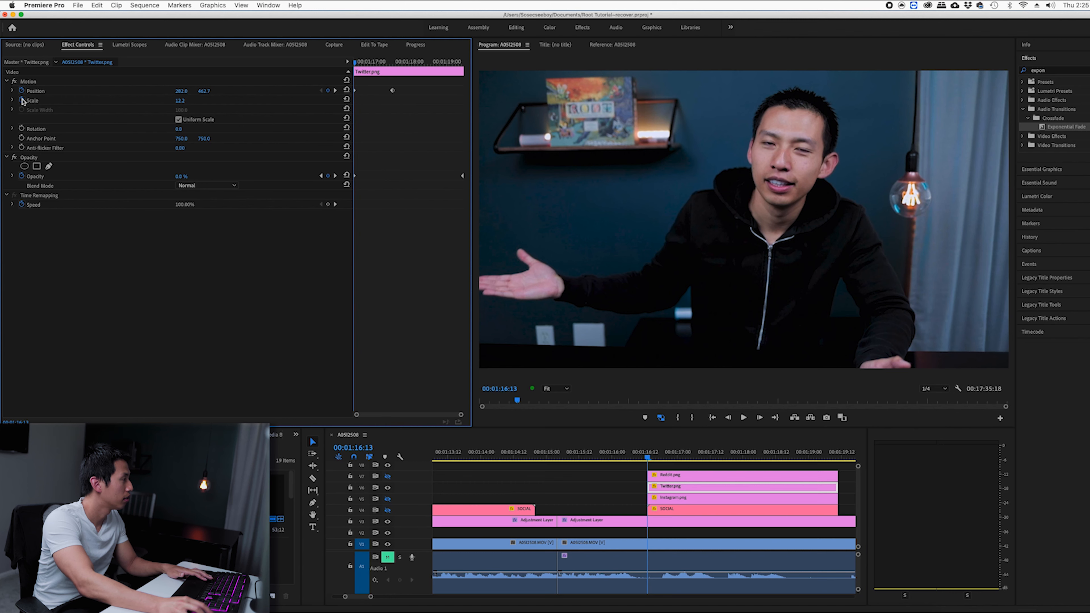
pyautogui.click(23, 100)
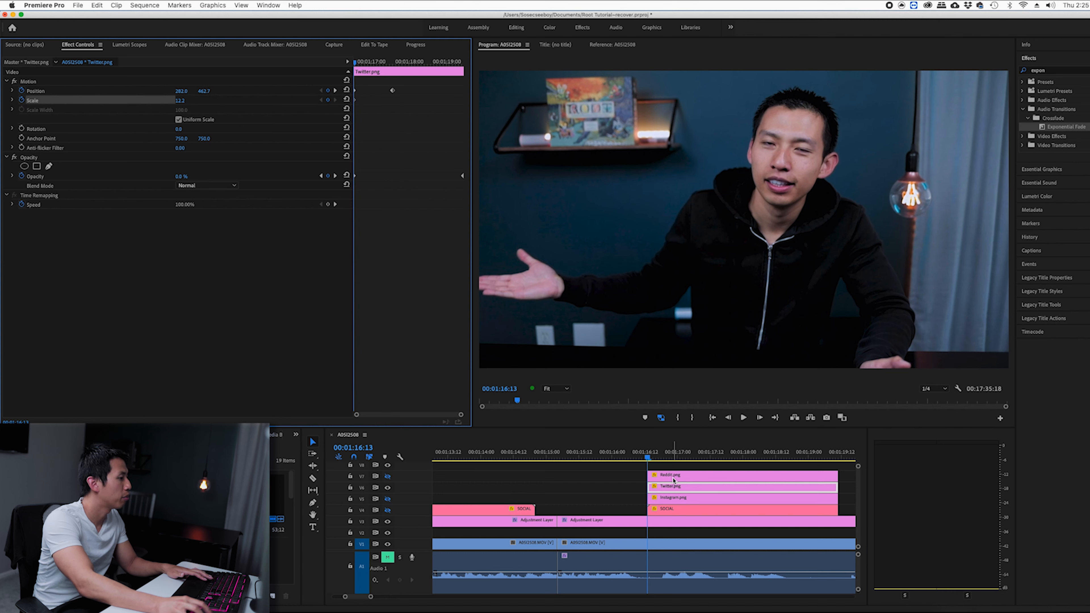
# - Set Twitter.png's scale to 30 at 00:01:17:14 so the logo grows as it moves
pyautogui.moveTo(649, 458); pyautogui.dragTo(718, 464)
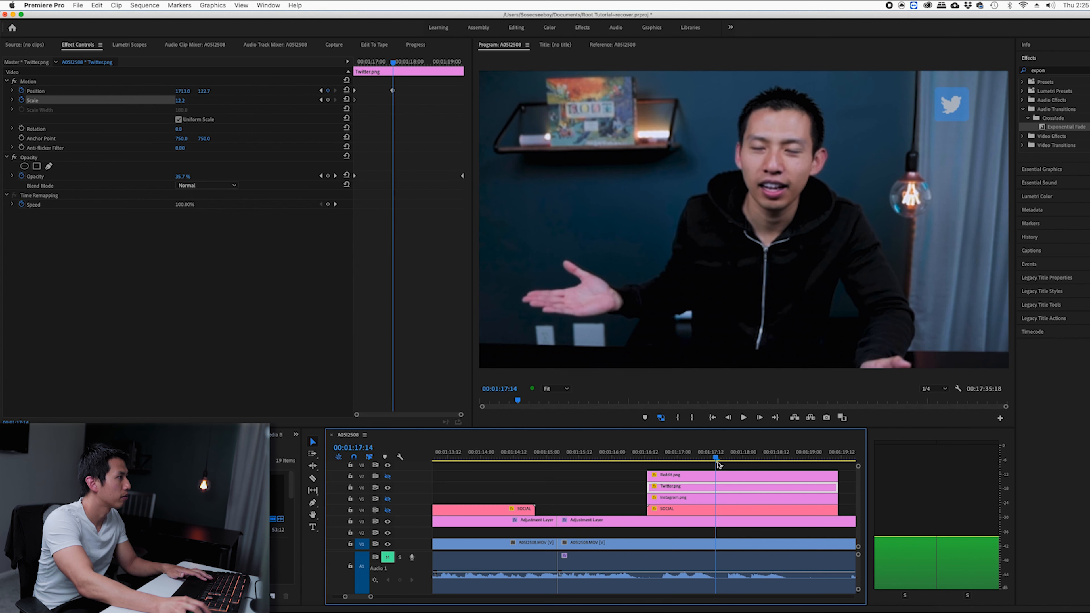
pyautogui.click(180, 100)
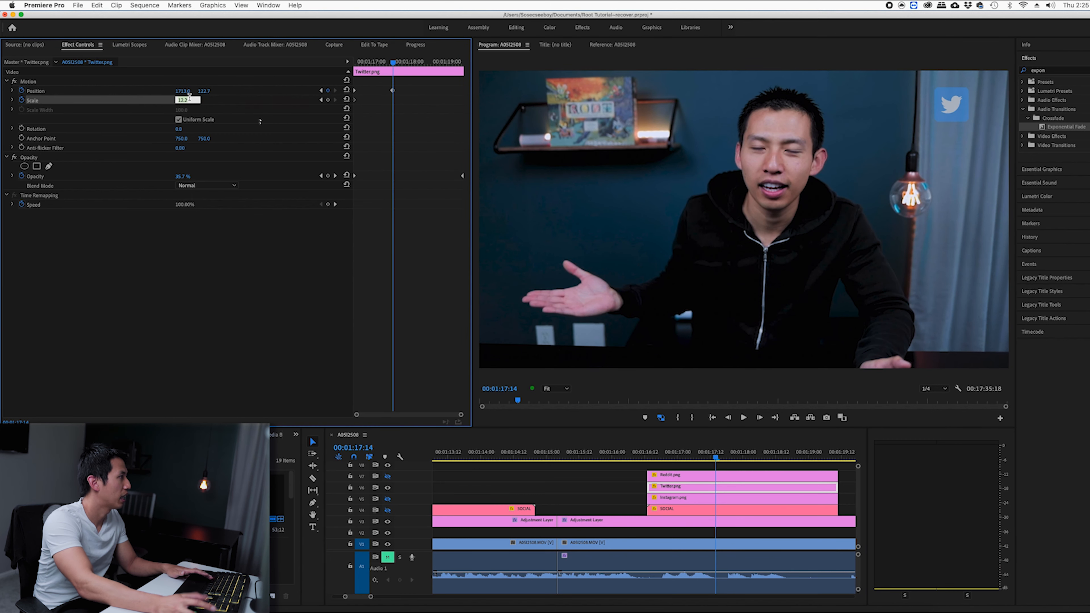
pyautogui.write('30')
pyautogui.press('Return')
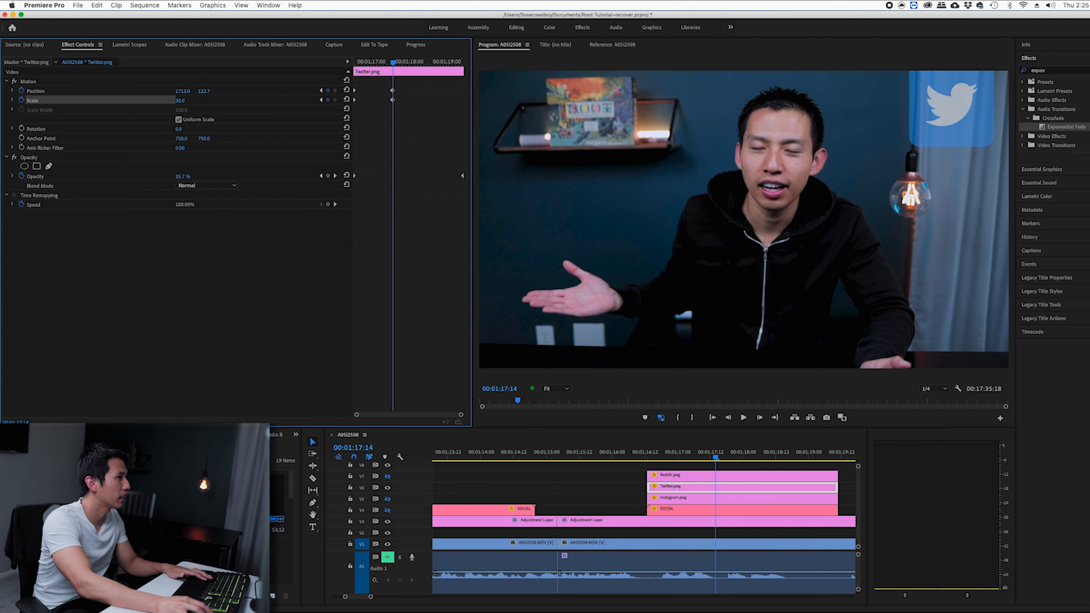
# - Lower Twitter.png's position at 00:01:17:14 until the enlarged logo fits inside the frame, and play back the animation
pyautogui.moveTo(204, 91); pyautogui.dragTo(253, 91)
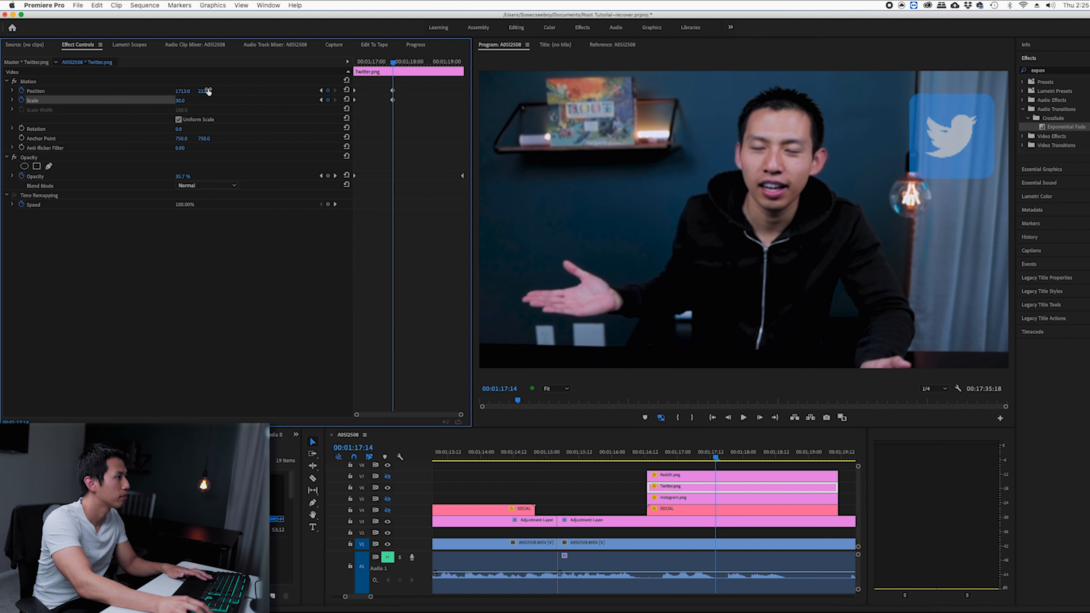
pyautogui.click(644, 455)
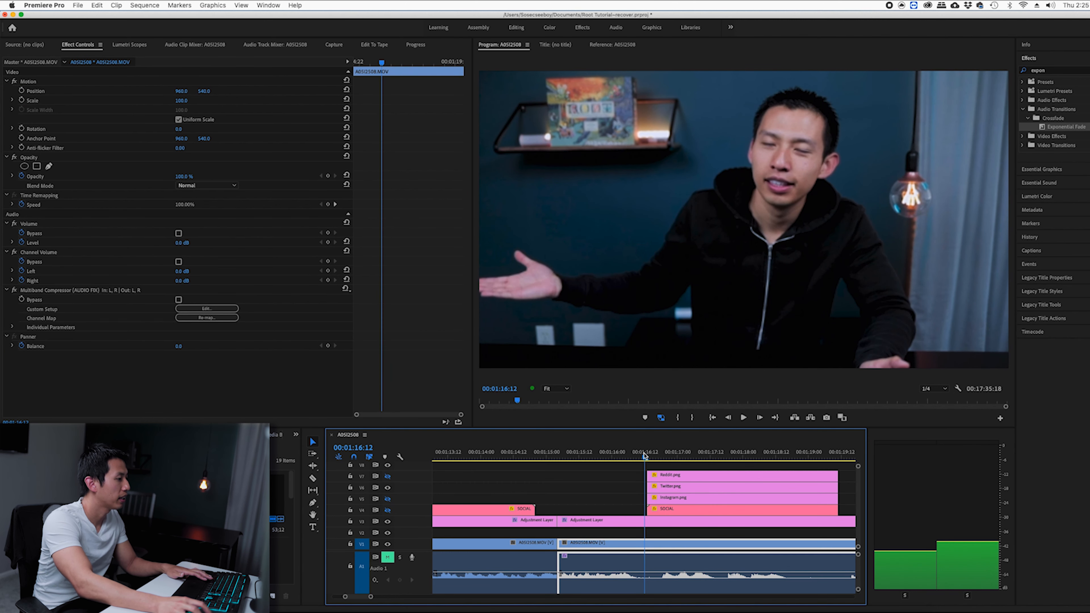
pyautogui.press('space')
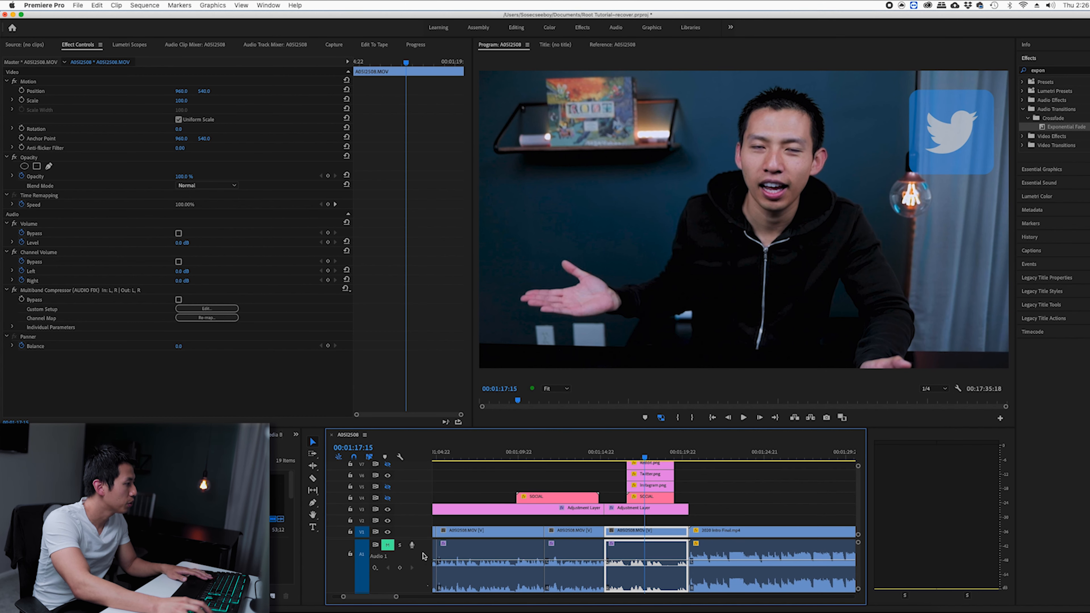
# - Open the Audio Gain settings of the Track 1.wav clip on the third audio track, and cancel them
pyautogui.moveTo(423, 593); pyautogui.dragTo(423, 551)
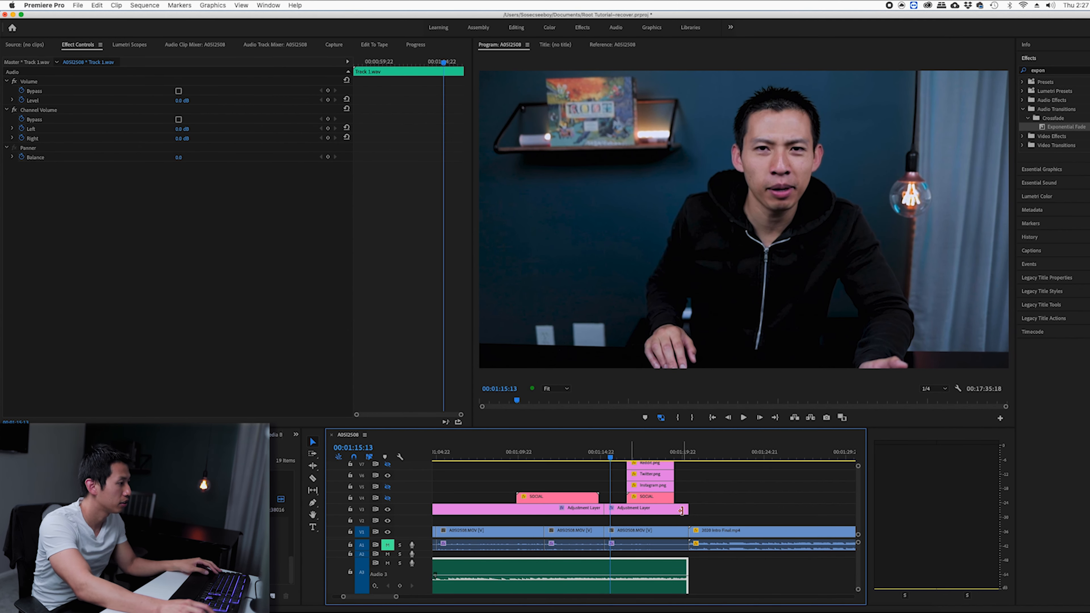
pyautogui.rightClick(652, 565)
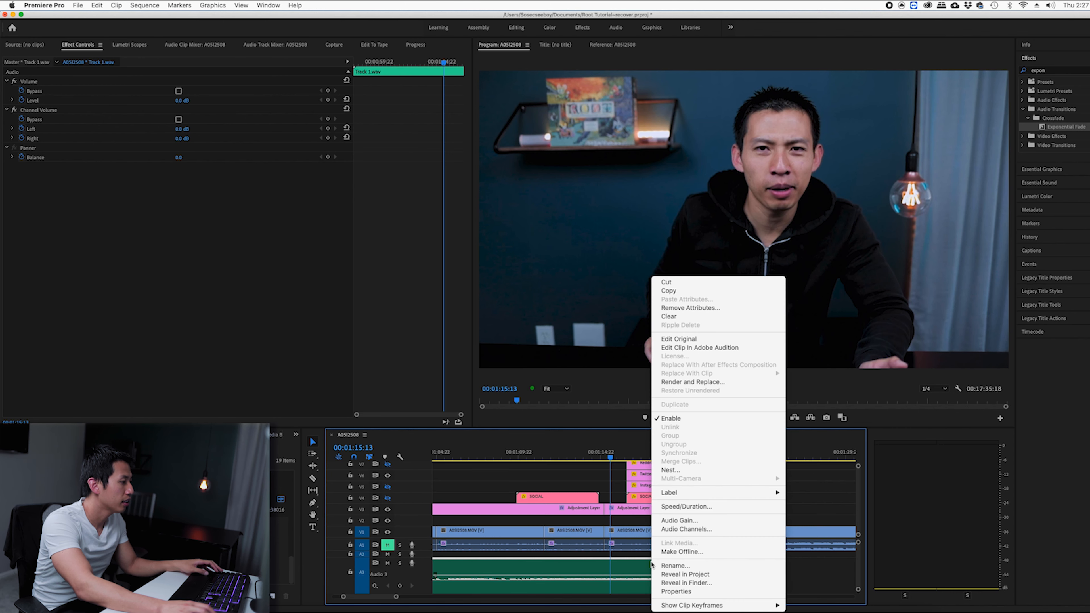
pyautogui.click(674, 521)
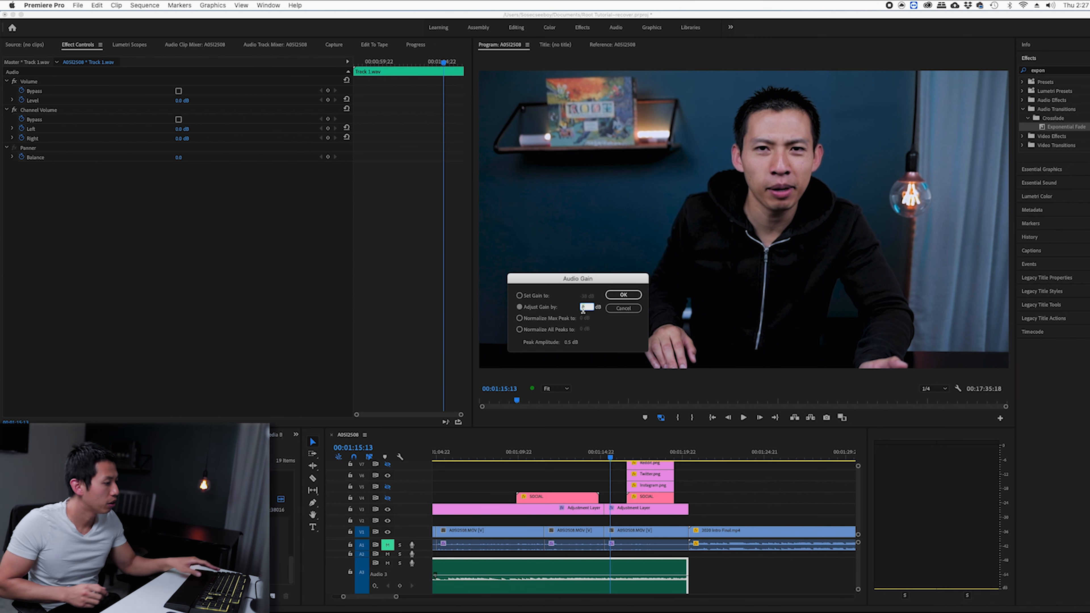
pyautogui.click(624, 308)
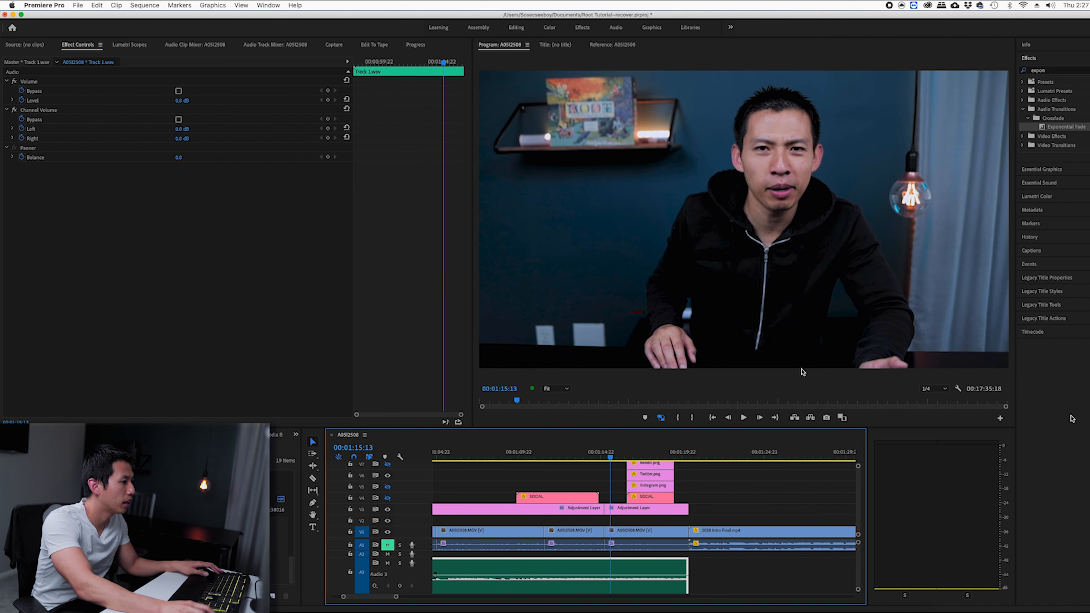
# - Play the 2020 Intro Final.mp4 clip from 00:01:22:19 and unmute the A1 audio track
pyautogui.moveTo(599, 458)
pyautogui.mouseDown()
pyautogui.moveTo(613, 487)
pyautogui.moveTo(574, 464)
pyautogui.moveTo(601, 464)
pyautogui.mouseUp()
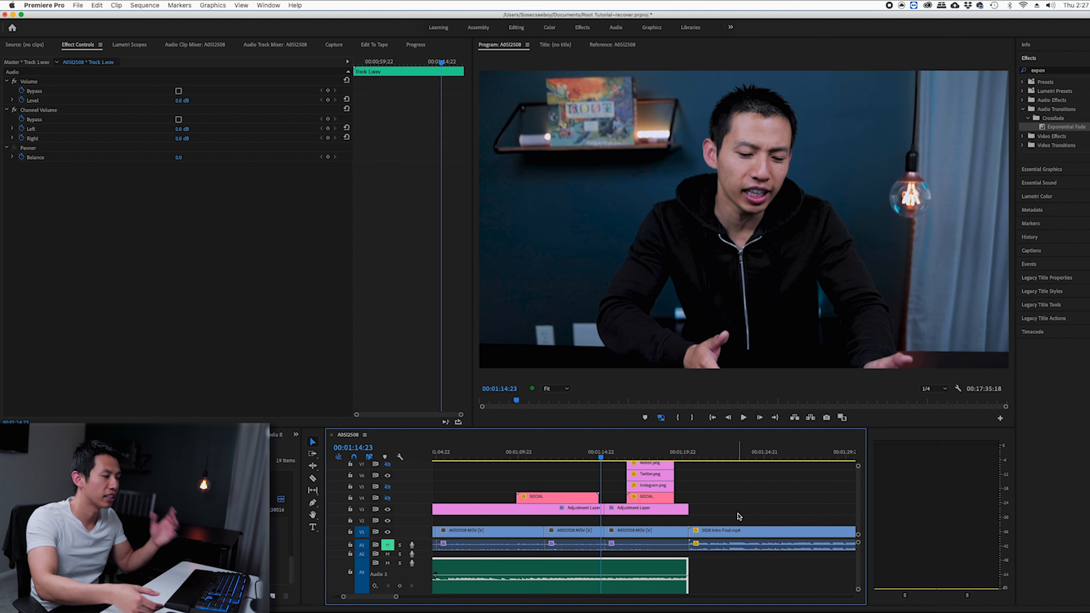
pyautogui.click(730, 456)
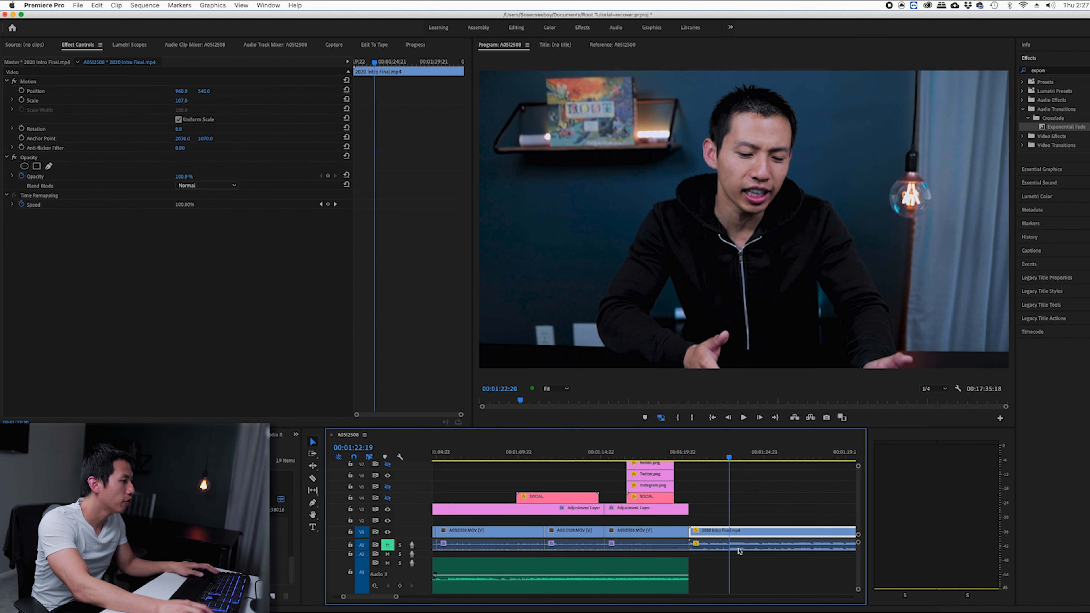
pyautogui.click(738, 546)
pyautogui.press('space')
pyautogui.press('space')
pyautogui.click(387, 545)
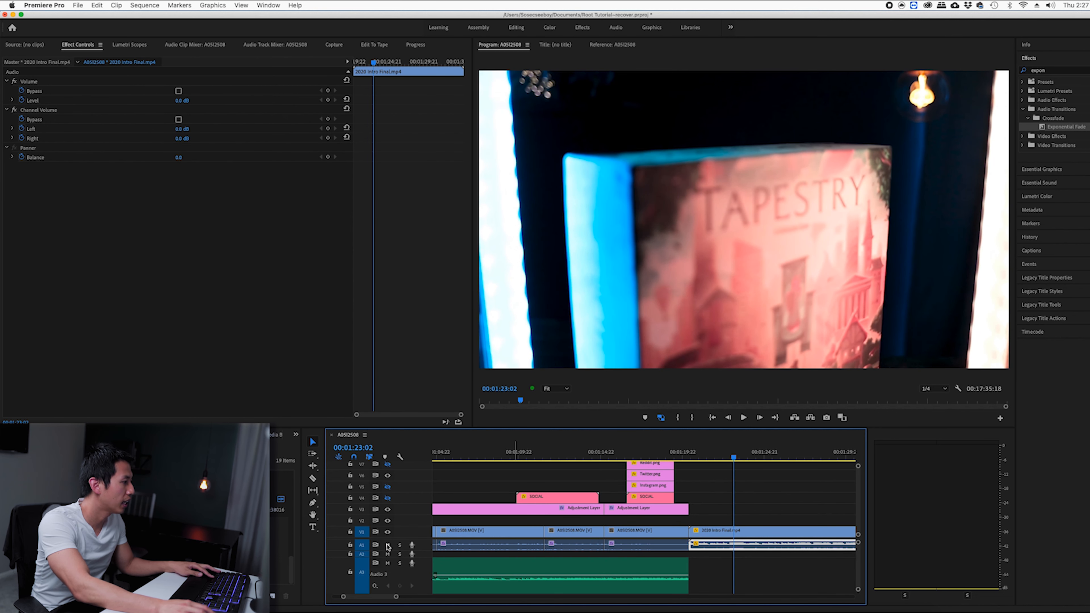
# - Mute the music track and play the talking clip from 00:01:15:11 to check the voice level on the audio meters
pyautogui.click(609, 452)
pyautogui.press('d')
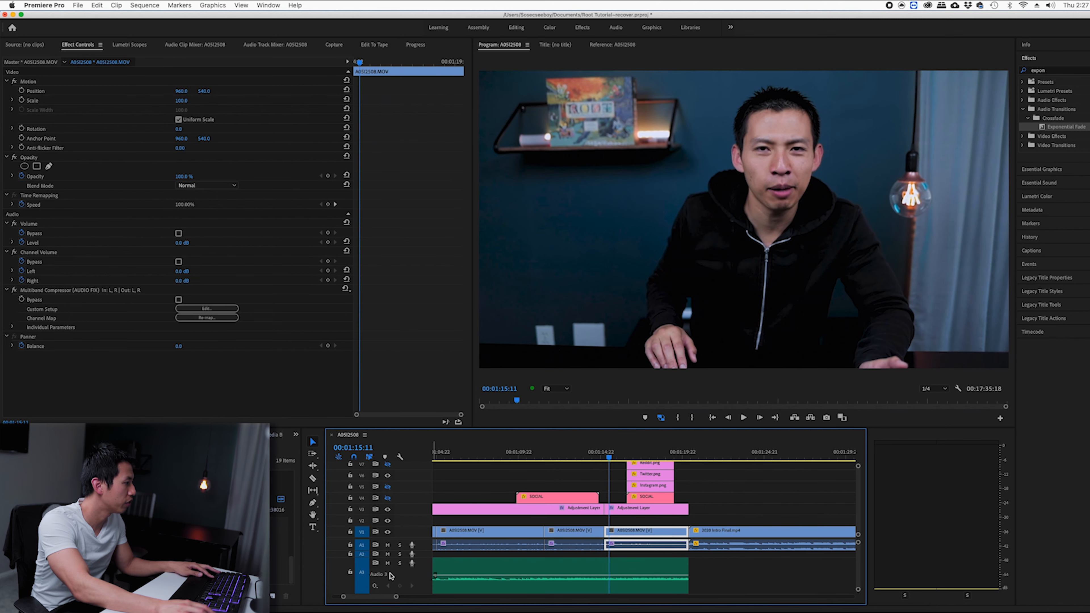
pyautogui.press('space')
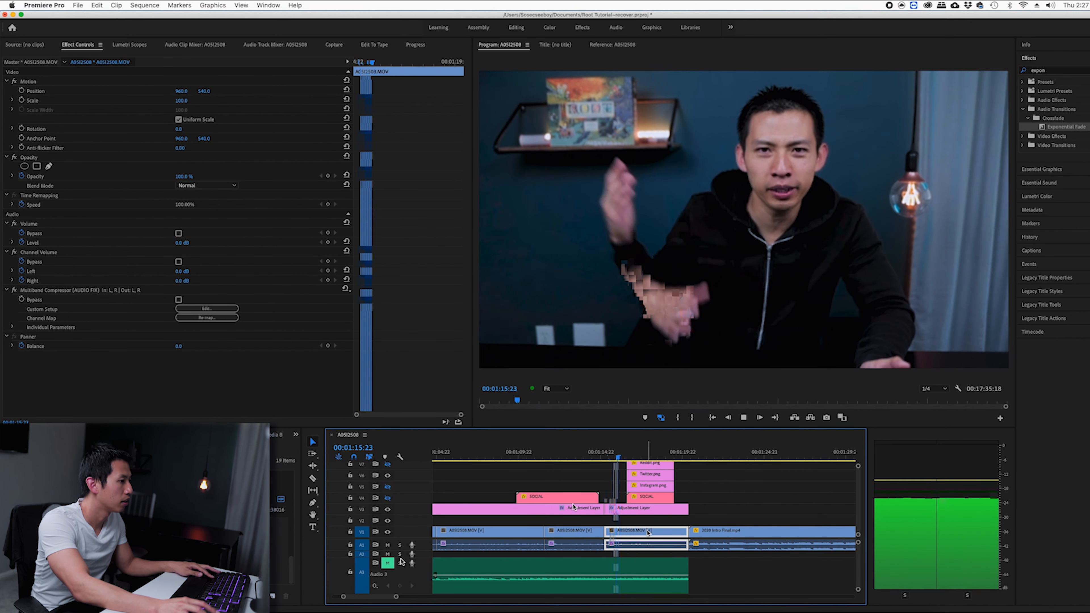
pyautogui.press('space')
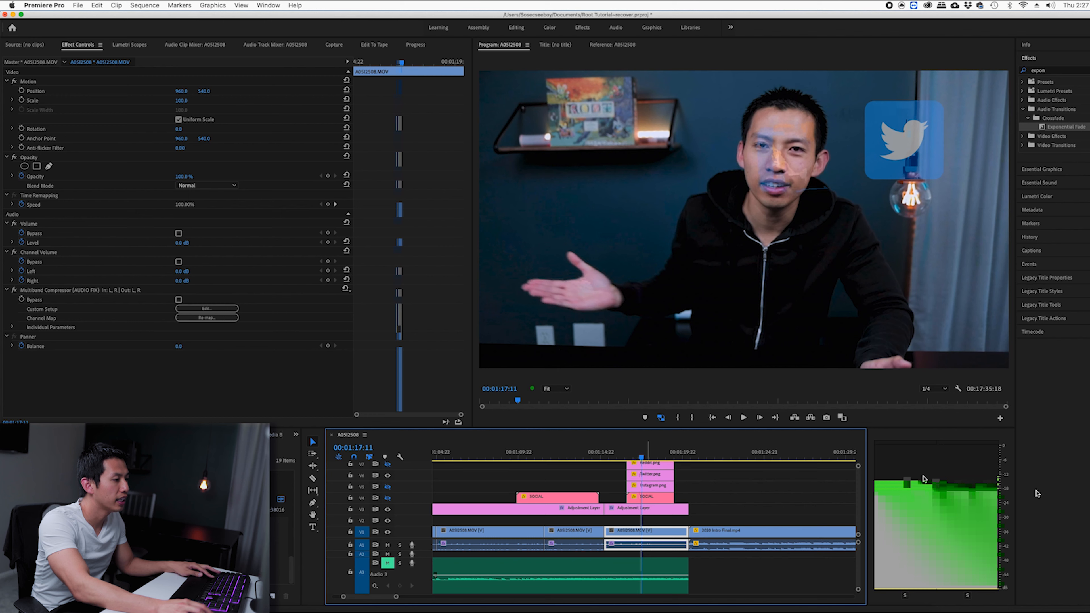
# - Open the Audio Gain settings of the talking clip and of Track 1.wav, and close them with the gain adjustment at 0 dB
pyautogui.rightClick(668, 546)
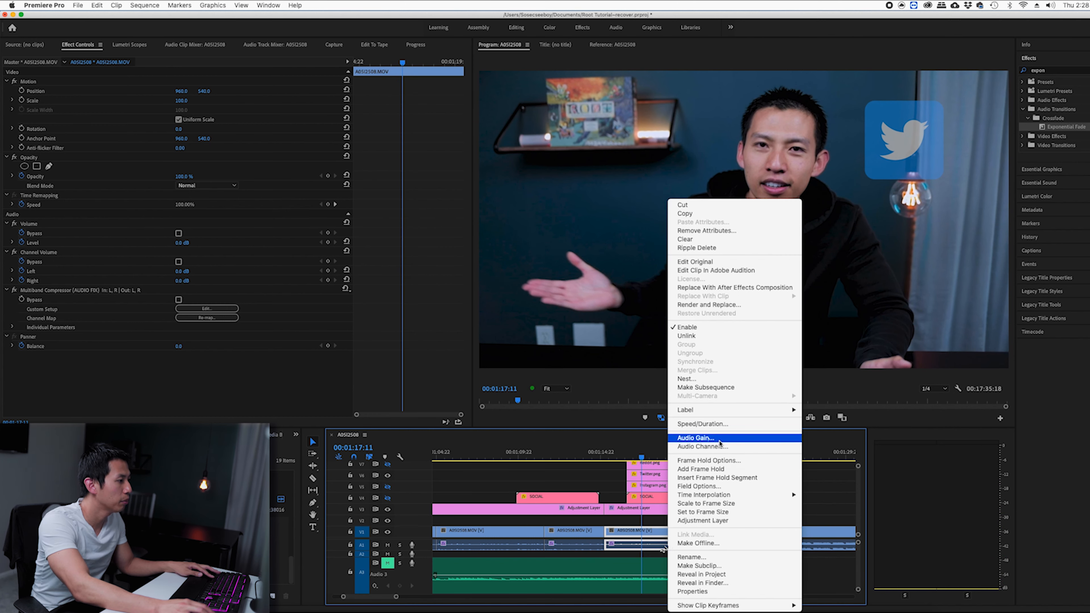
pyautogui.click(698, 438)
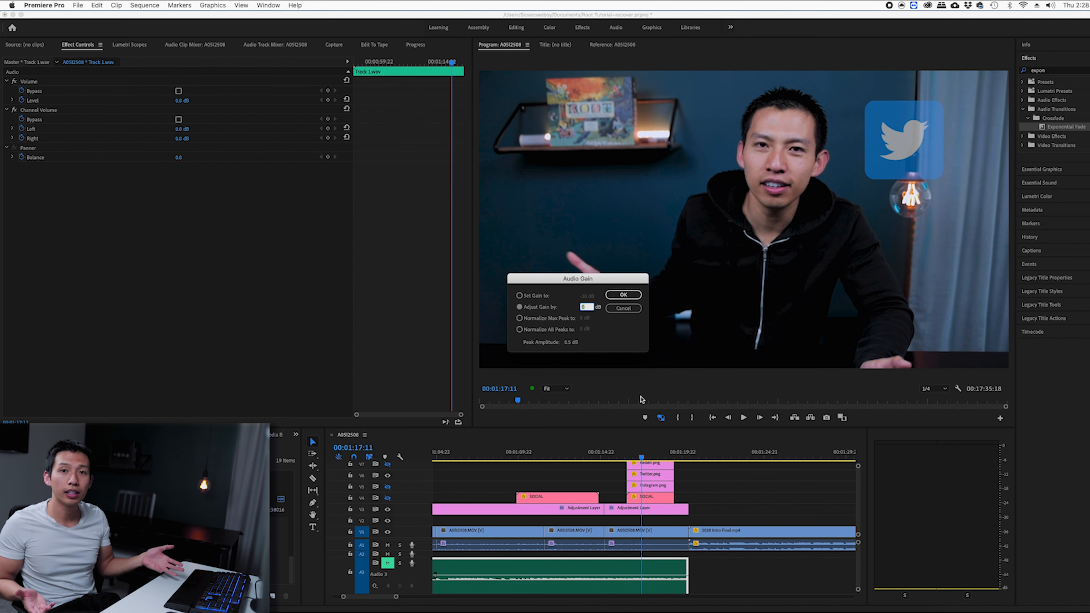
pyautogui.press('Return')
# - Add level keyframes to Track 1.wav around 00:01:13:02, lower the later ones to fade the music down, and reduce the audio tracks' height
pyautogui.click(571, 457)
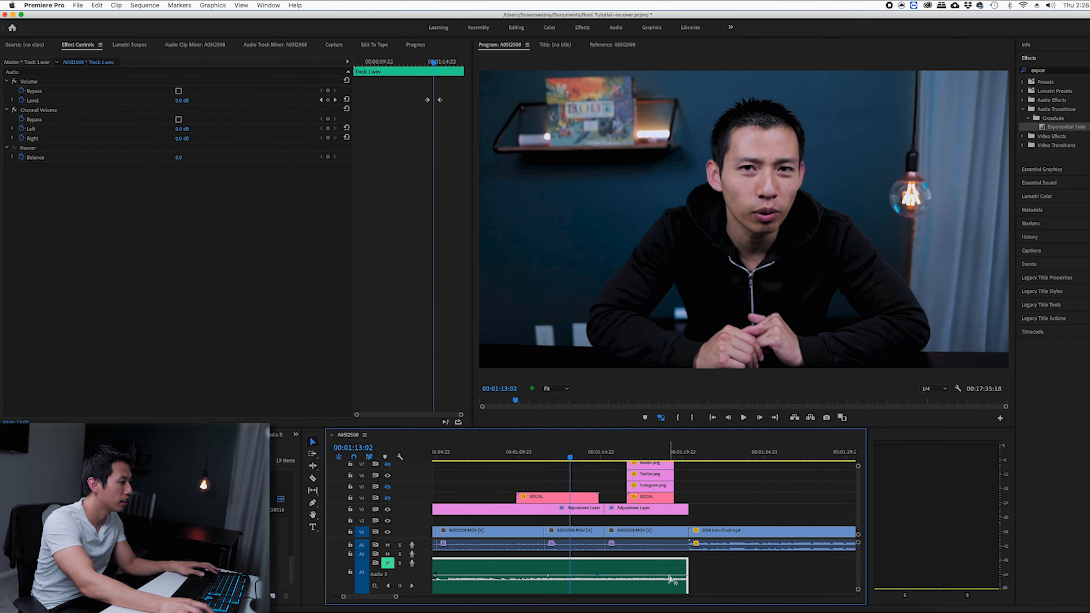
pyautogui.press('-')
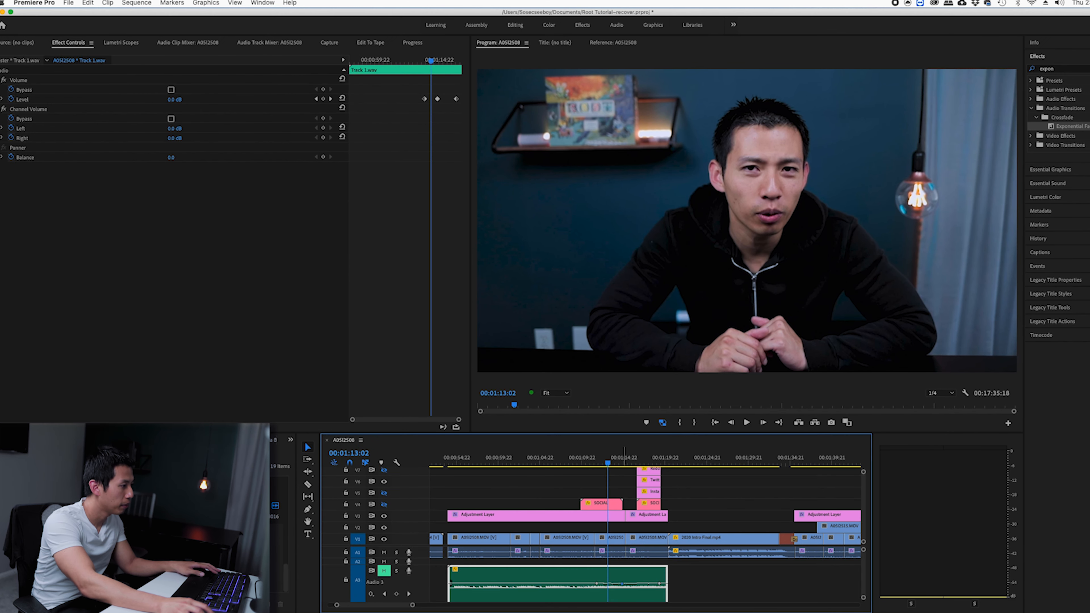
pyautogui.moveTo(622, 588); pyautogui.dragTo(657, 594)
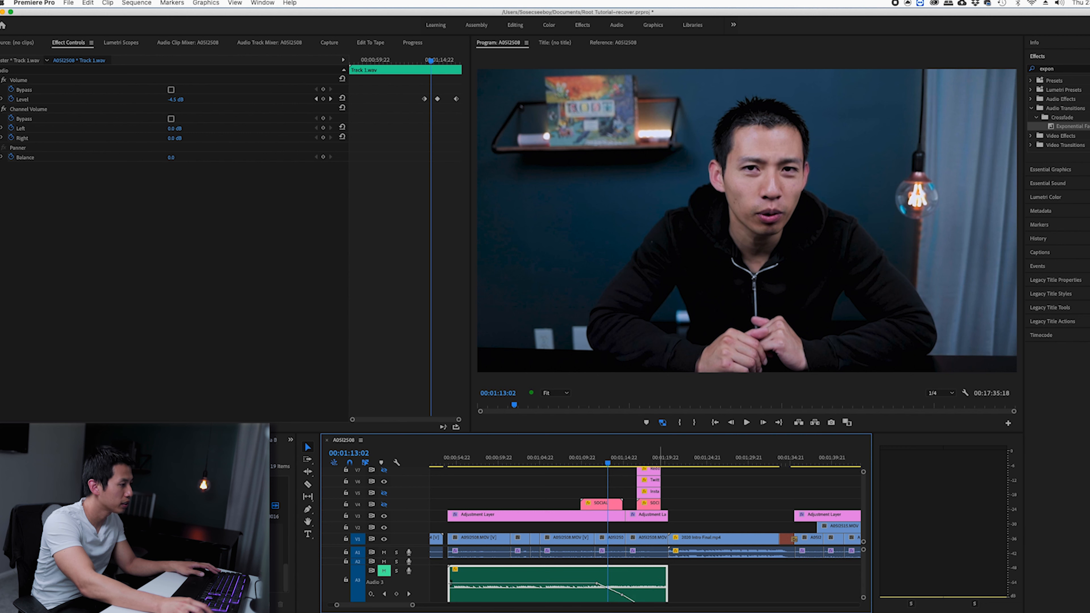
pyautogui.moveTo(864, 597)
pyautogui.mouseDown()
pyautogui.moveTo(864, 577)
pyautogui.moveTo(866, 609)
pyautogui.moveTo(865, 582)
pyautogui.moveTo(864, 599)
pyautogui.mouseUp()
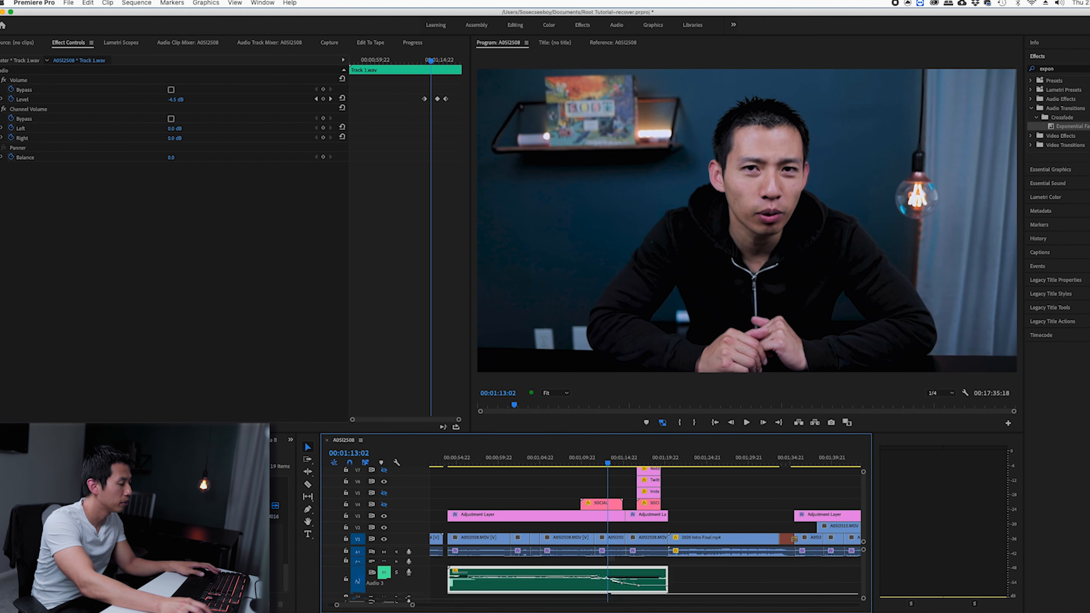
pyautogui.hotkey('alt', '-')
pyautogui.hotkey('alt', '=')
pyautogui.hotkey('alt', '-')
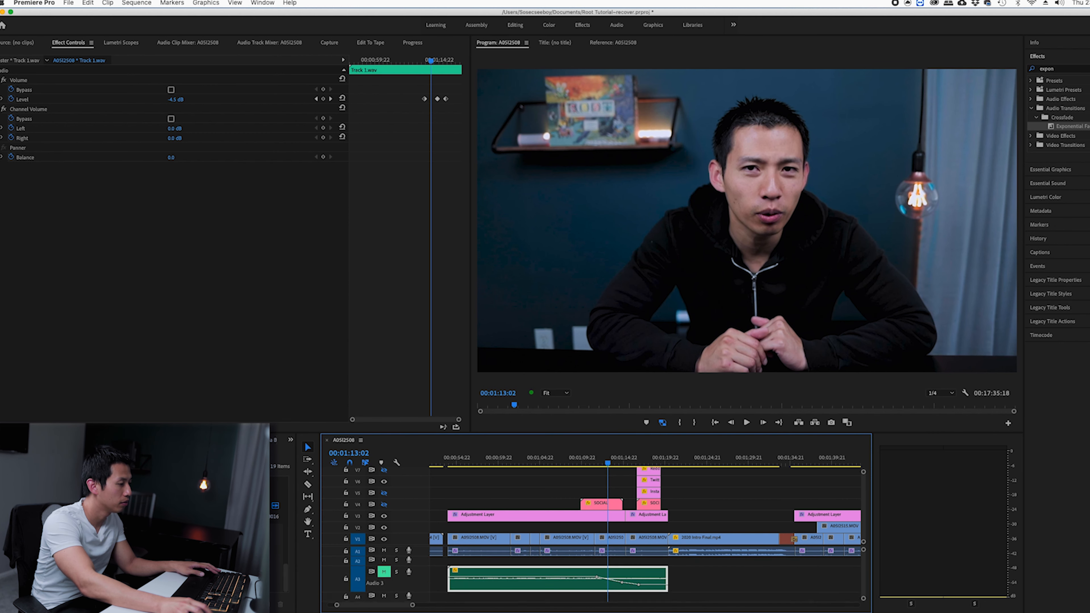
pyautogui.hotkey('alt', '-')
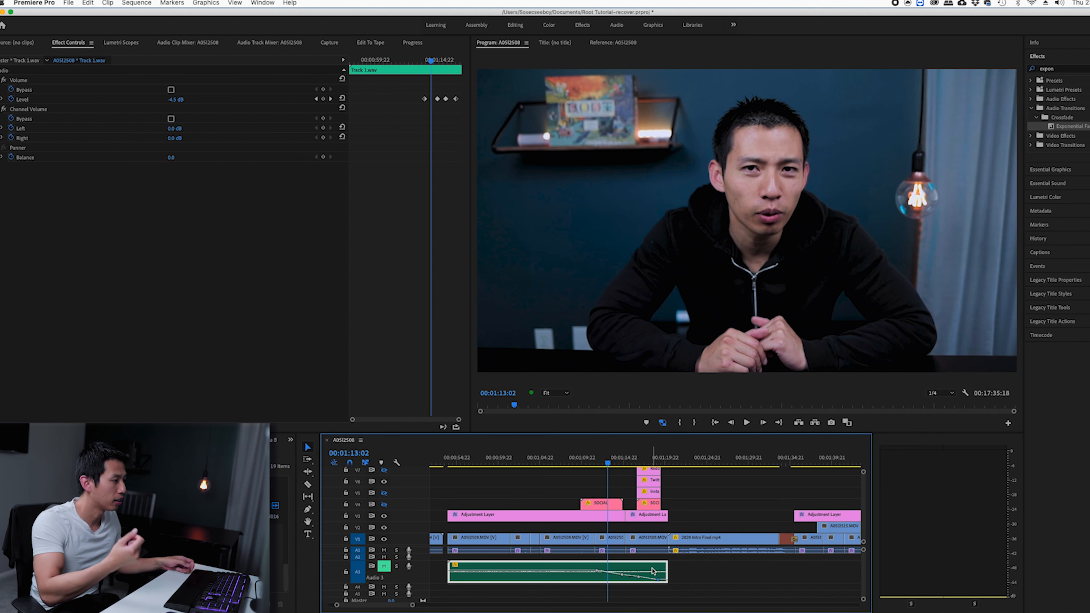
# - Open the Track 1.wav clip in Adobe Audition and create a stereo multitrack session at 48000 Hz and 32-bit float
pyautogui.rightClick(595, 566)
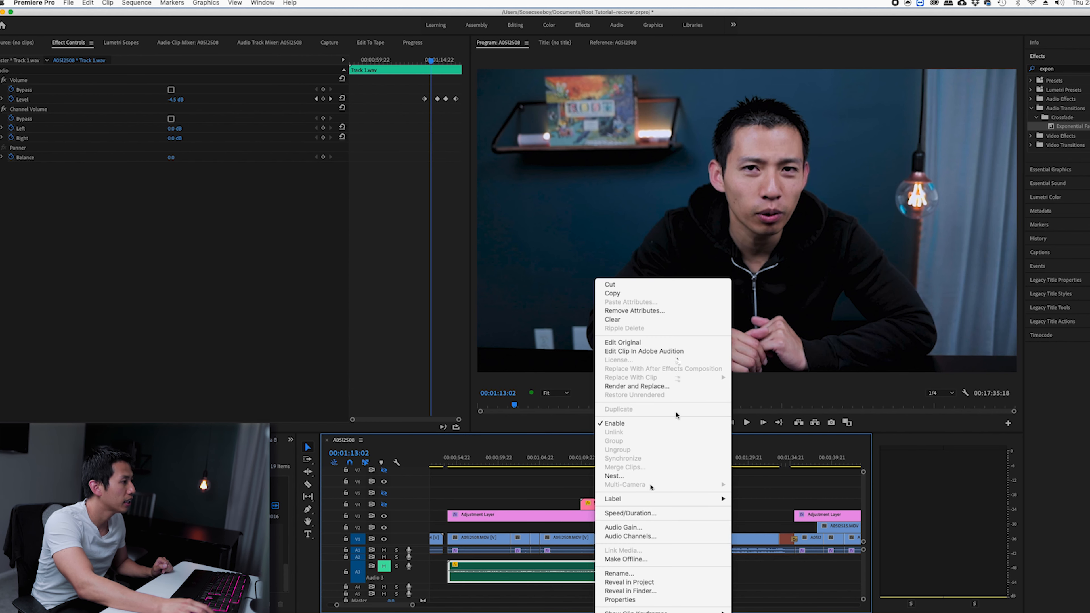
pyautogui.click(638, 386)
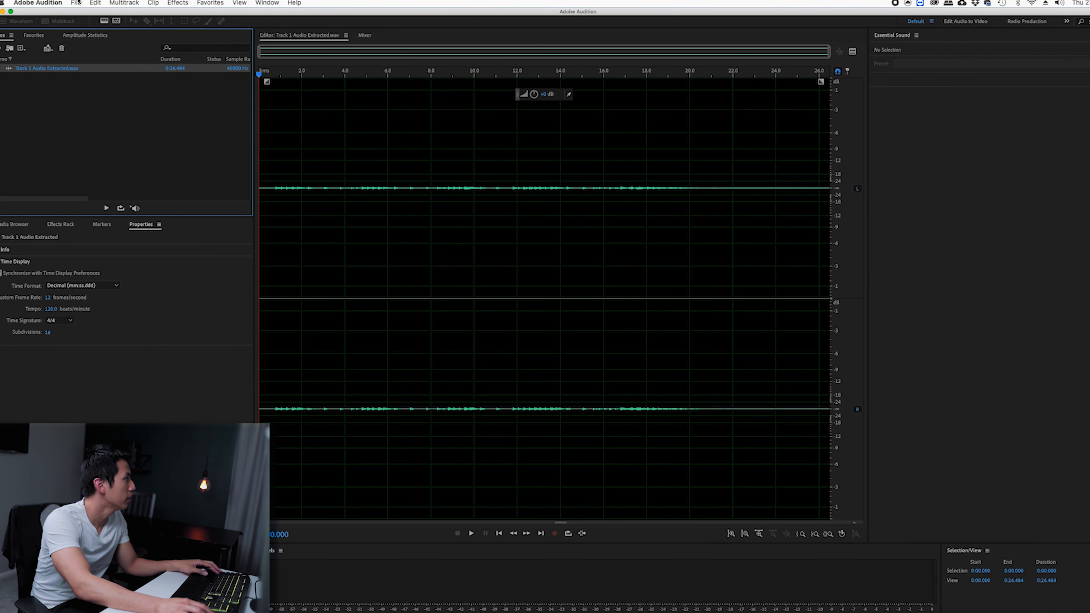
pyautogui.click(77, 2)
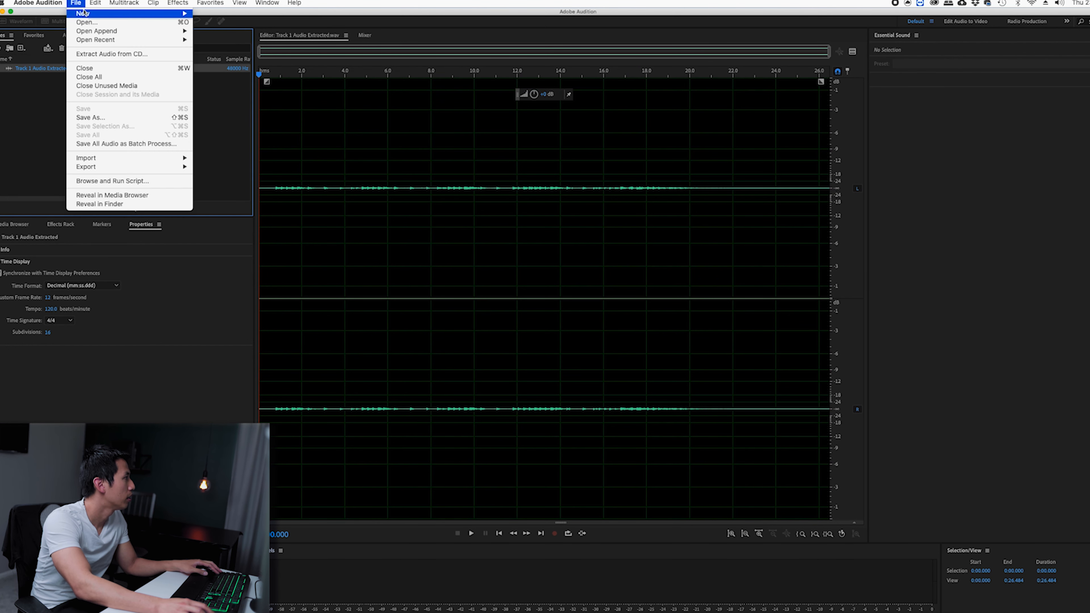
pyautogui.moveTo(86, 13)
pyautogui.click(221, 16)
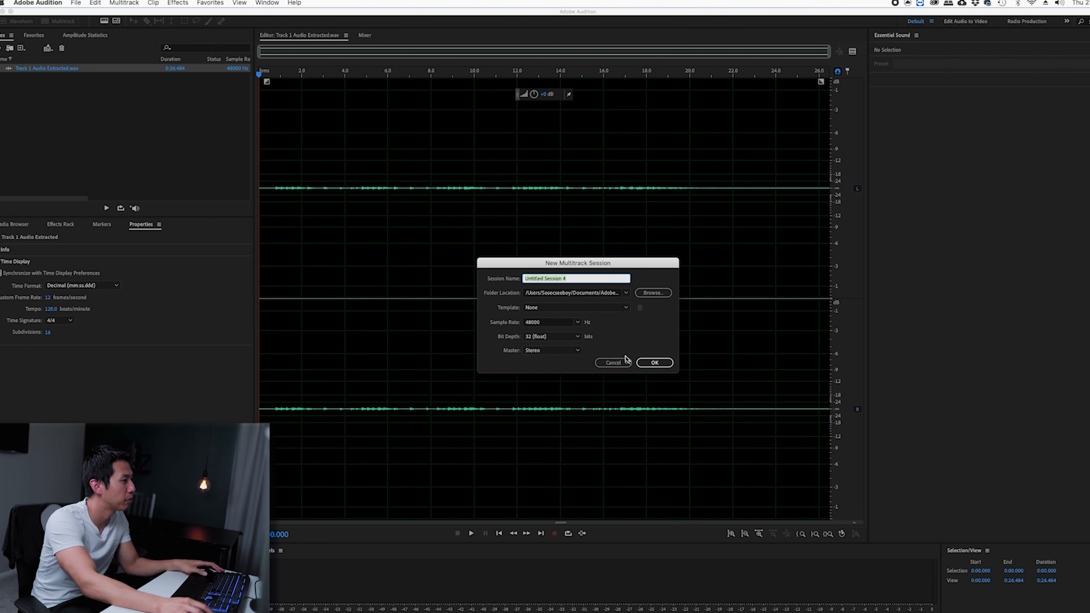
pyautogui.click(80, 2)
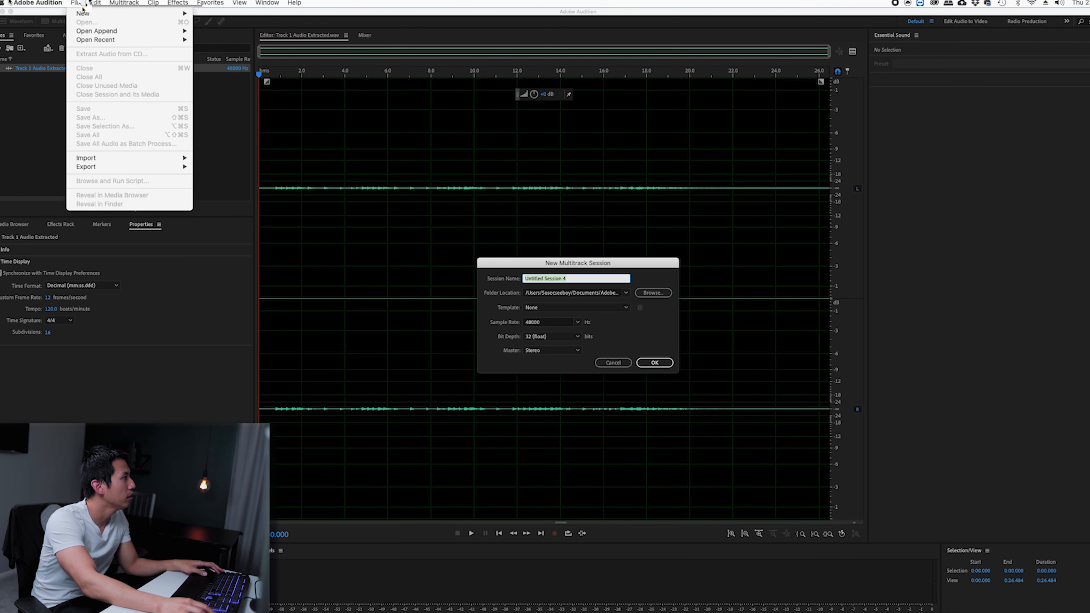
pyautogui.click(217, 34)
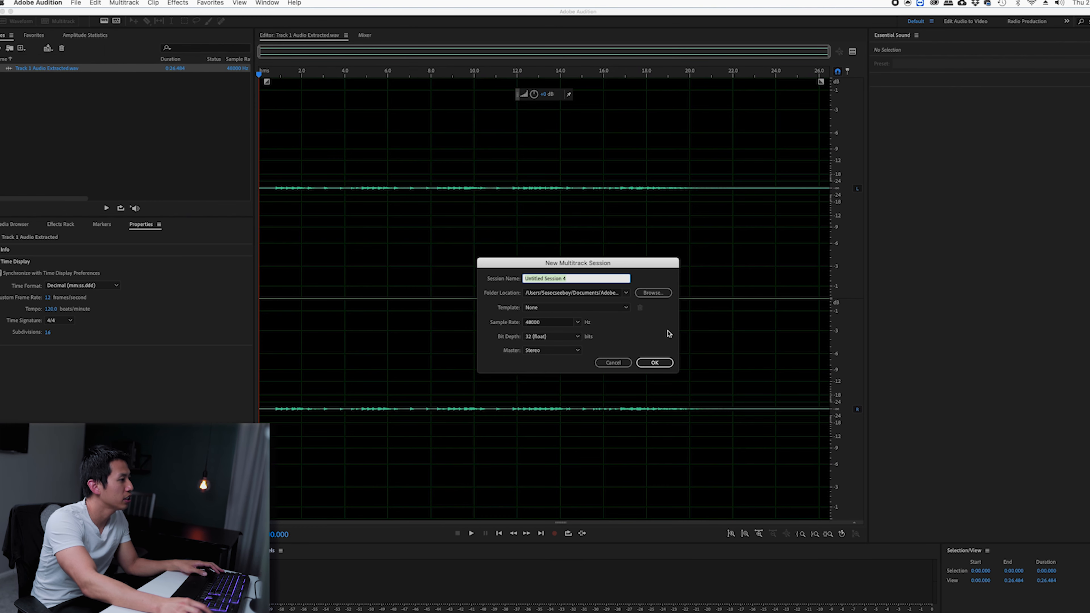
pyautogui.click(661, 363)
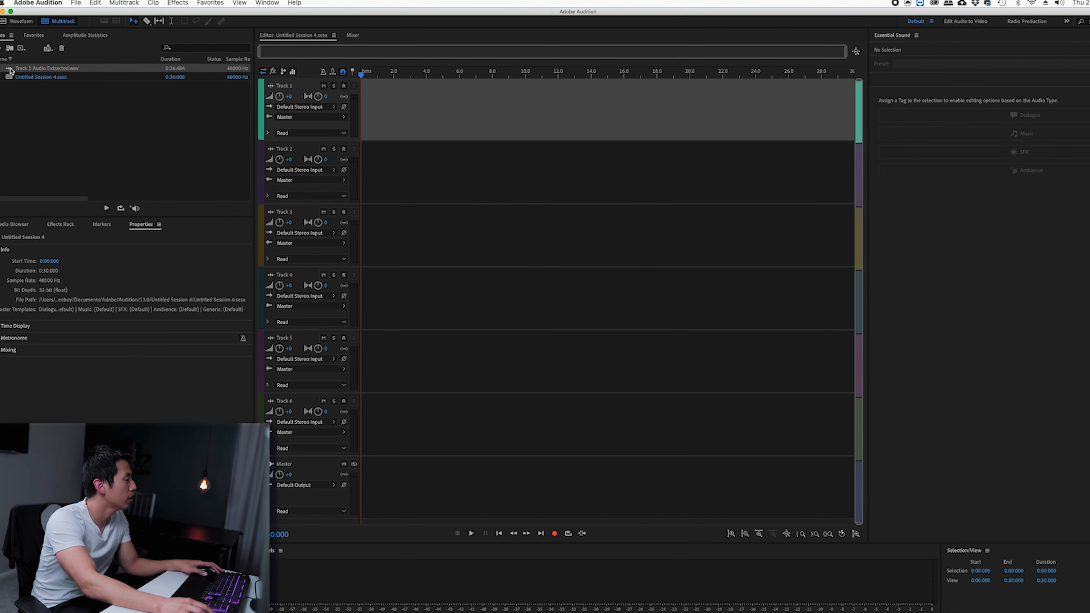
# - Place Track 1 Audio Extracted.wav at the start of Track 1 in the session and enable Remix for it
pyautogui.moveTo(8, 71); pyautogui.dragTo(367, 107)
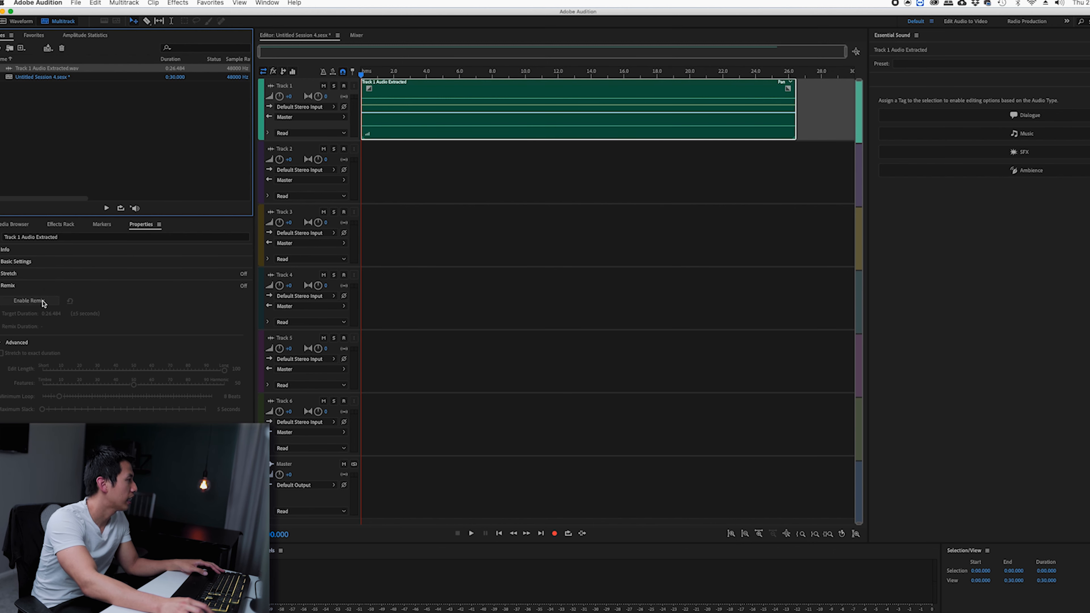
pyautogui.click(29, 301)
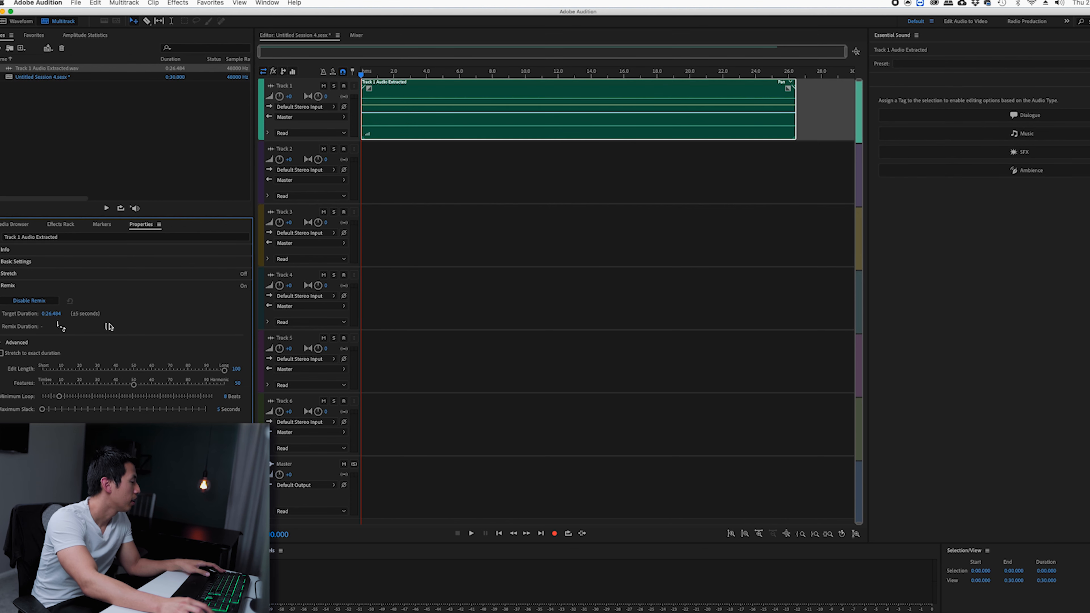
# - Set the Remix target duration of the Track 1 Audio Extracted clip to 20:06.484
pyautogui.click(52, 314)
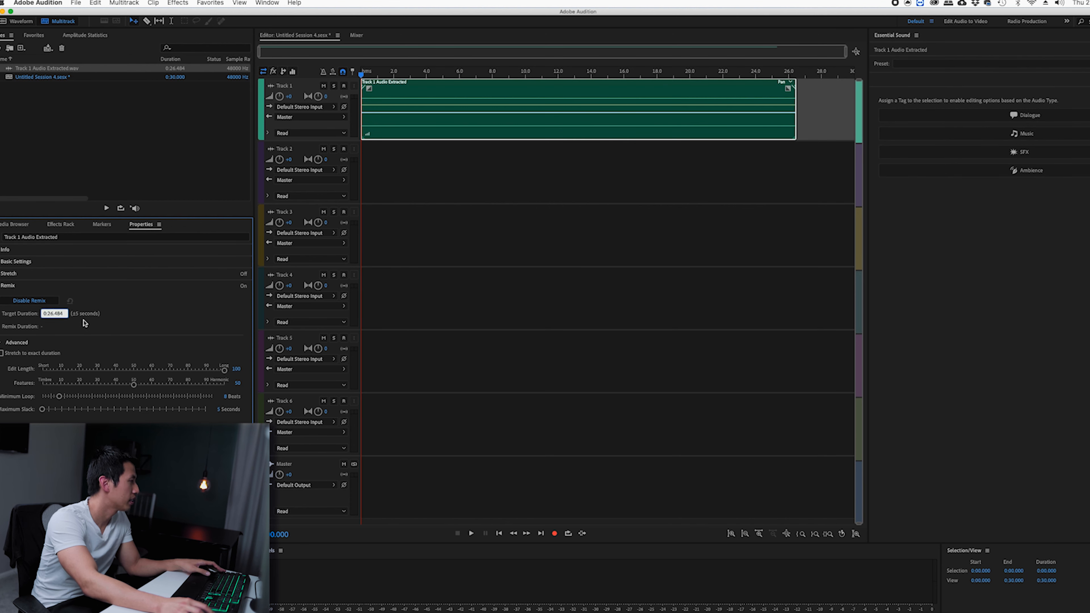
pyautogui.press('BackSpace')
pyautogui.press('BackSpace')
pyautogui.press('BackSpace')
pyautogui.press('BackSpace')
pyautogui.write('20:00')
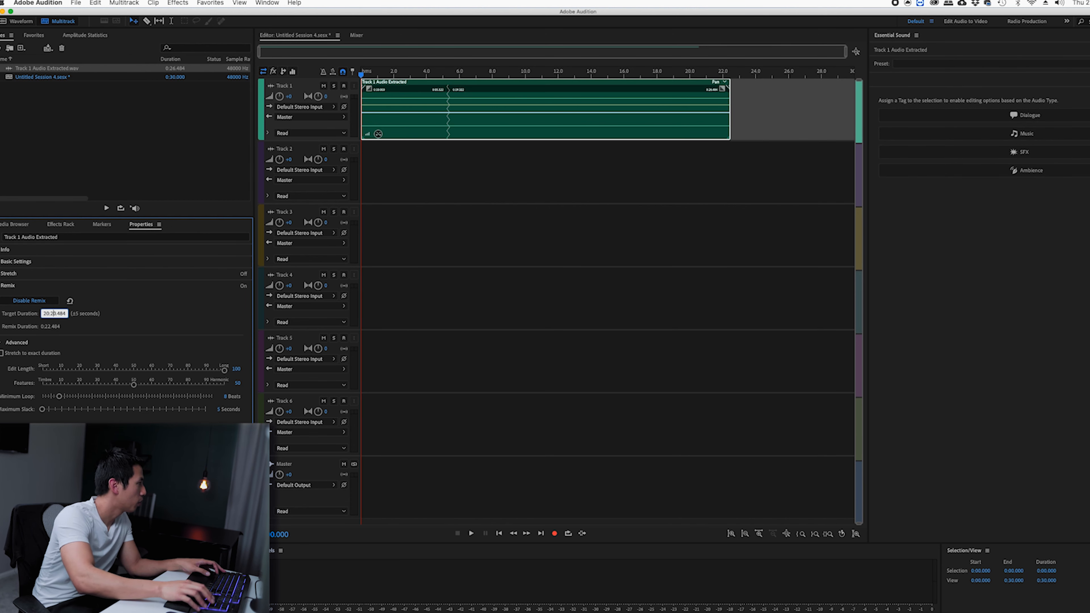
pyautogui.press('Return')
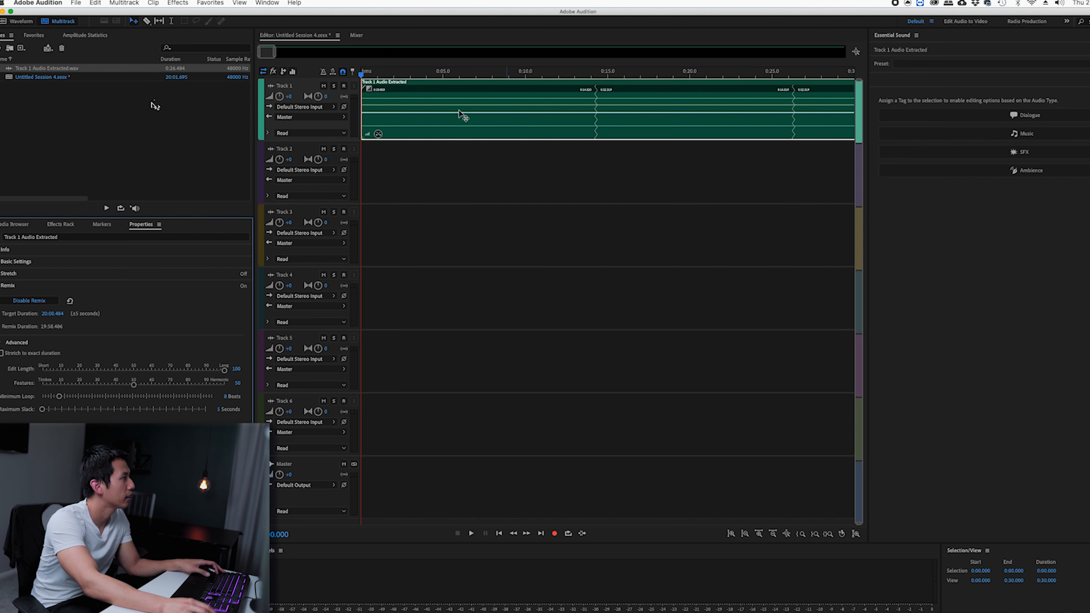
# - Look at the Multitrack Mixdown export options, close them without exporting, and switch back to Premiere Pro
pyautogui.click(78, 3)
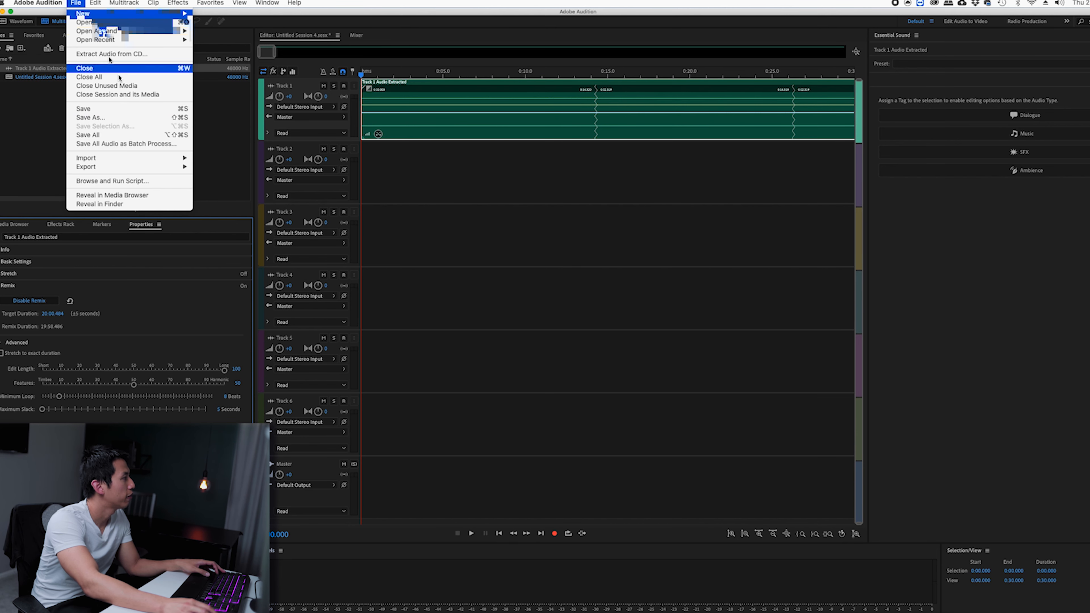
pyautogui.moveTo(151, 171)
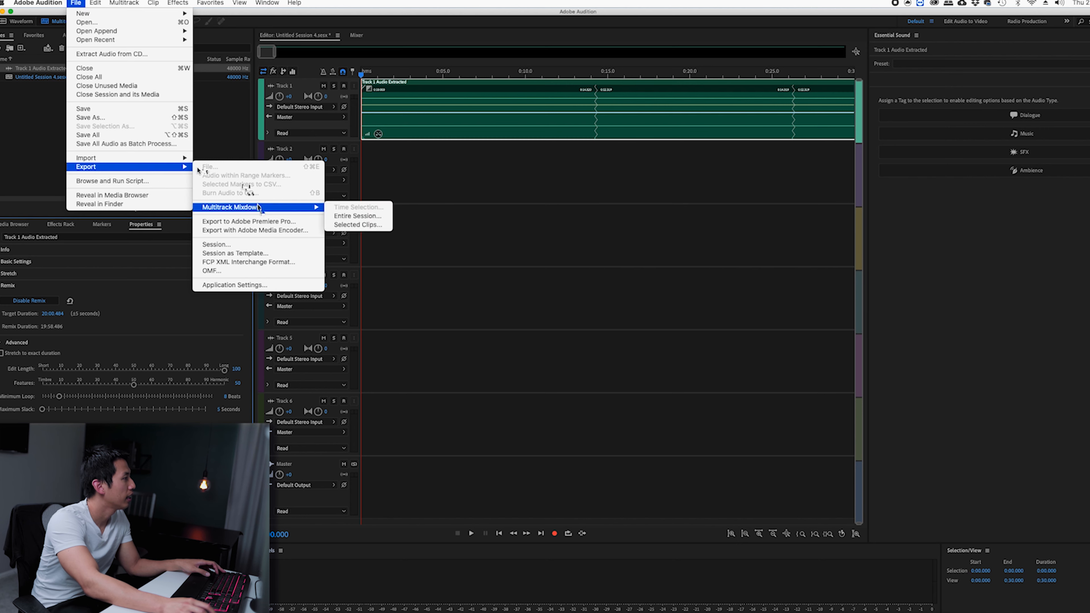
pyautogui.click(489, 254)
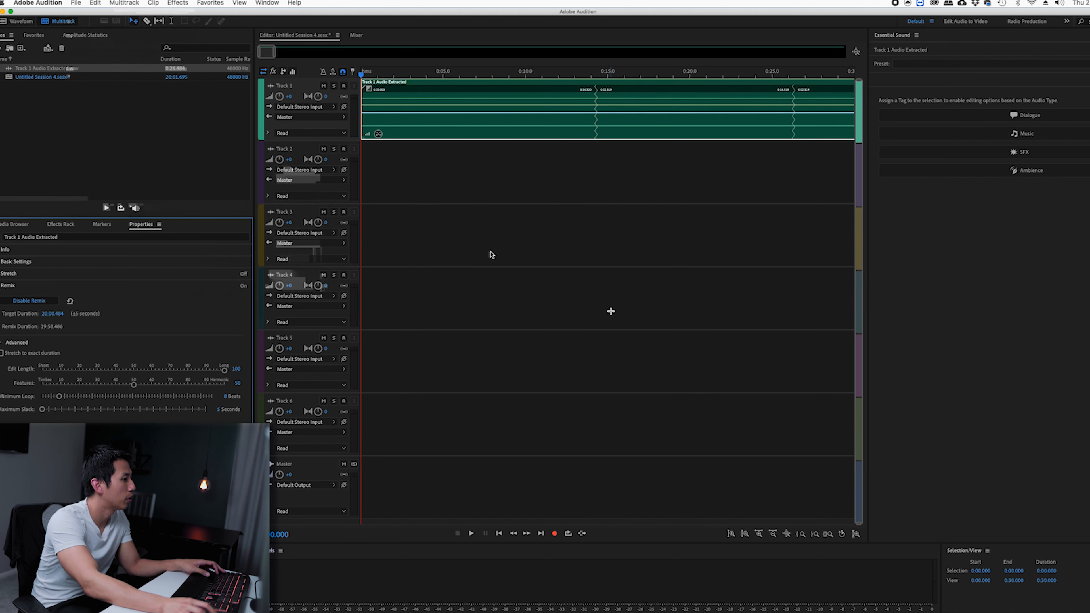
pyautogui.press('super+Tab')
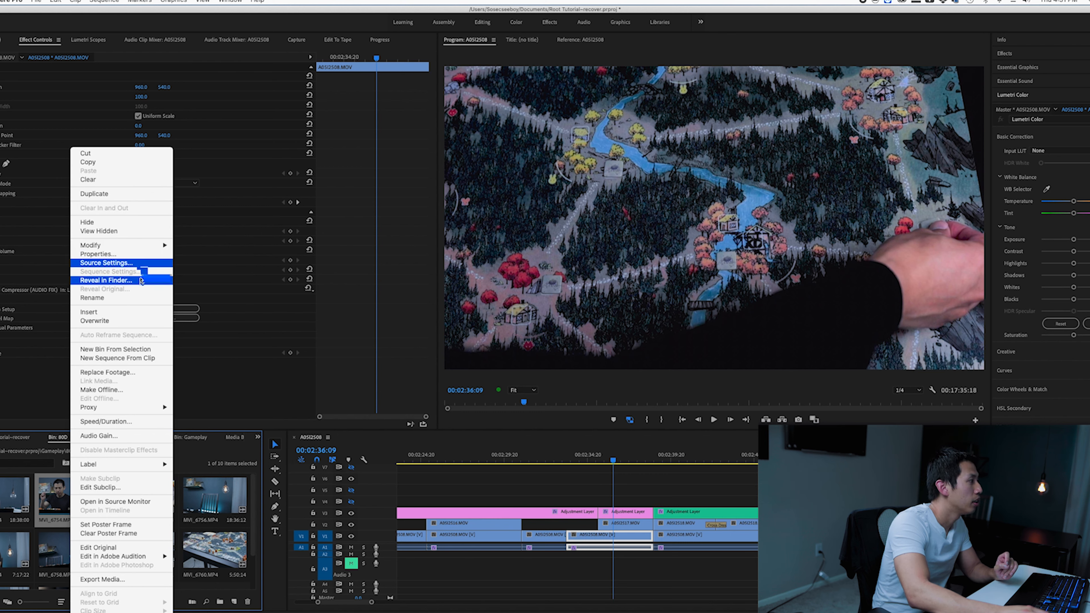
# - Open the Interpret Footage settings of MVI_6754.MP4 in the 80D bin, examine the frame rate options, and cancel
pyautogui.moveTo(147, 249)
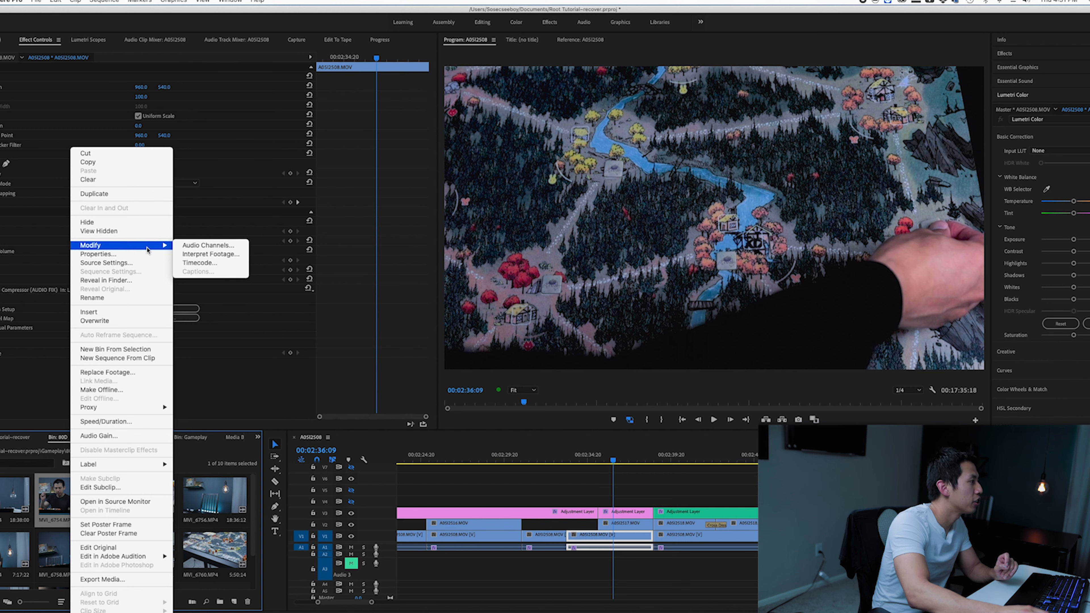
pyautogui.click(210, 253)
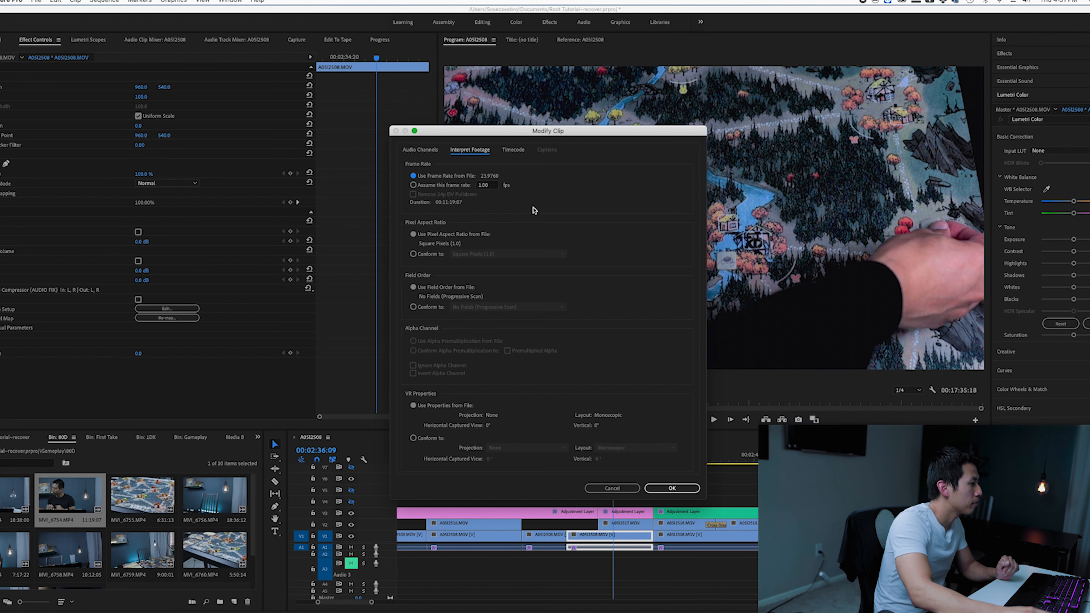
pyautogui.click(625, 487)
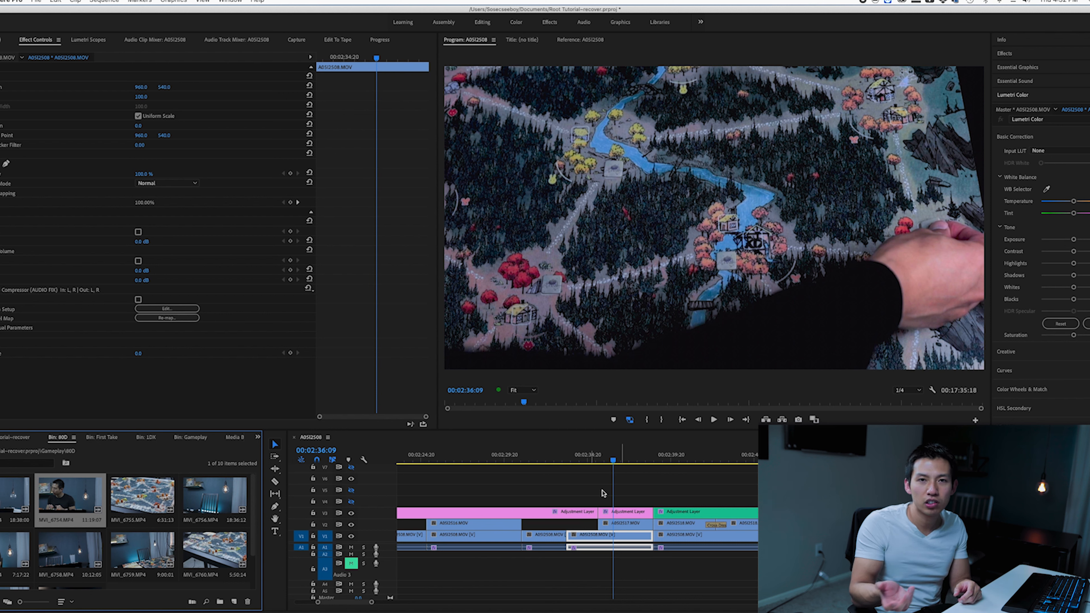
# - Open the Interpret Footage settings of A05I2624.MOV in the 1DX bin, examine the frame rate options, and cancel
pyautogui.click(145, 437)
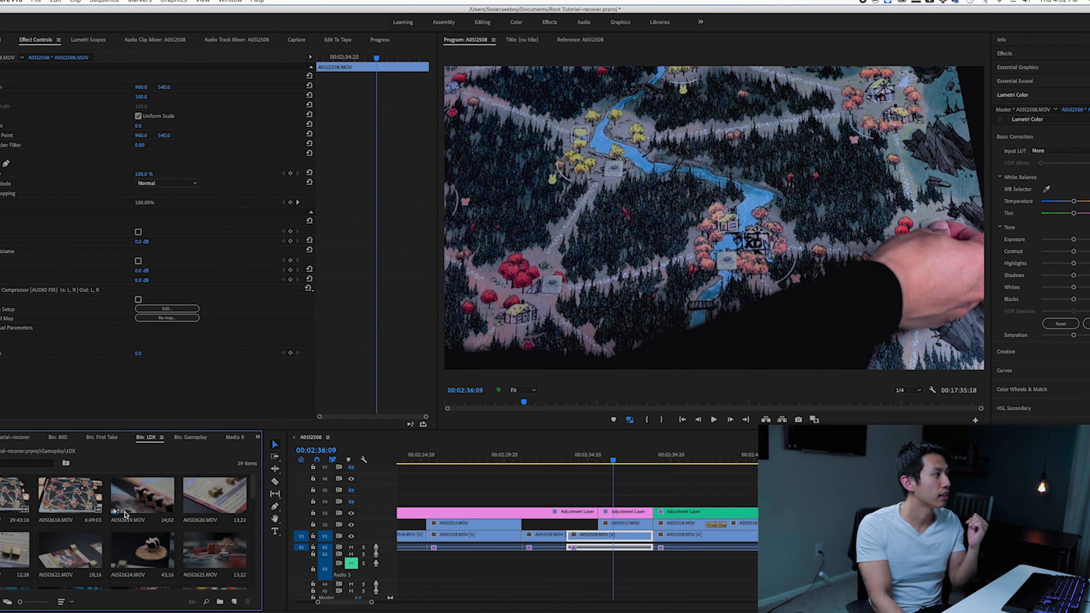
pyautogui.rightClick(144, 548)
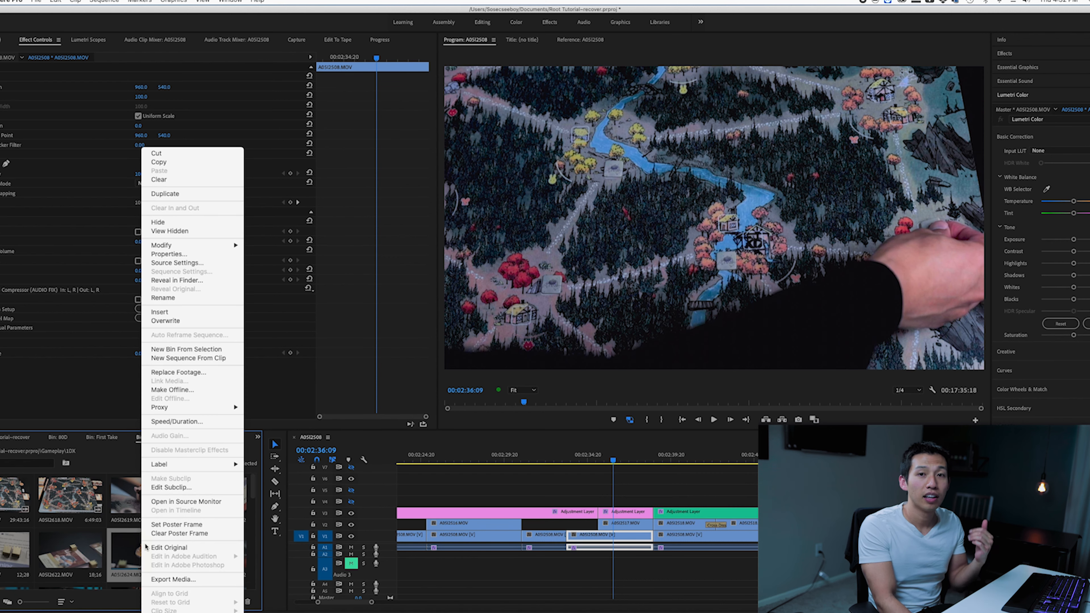
pyautogui.click(282, 254)
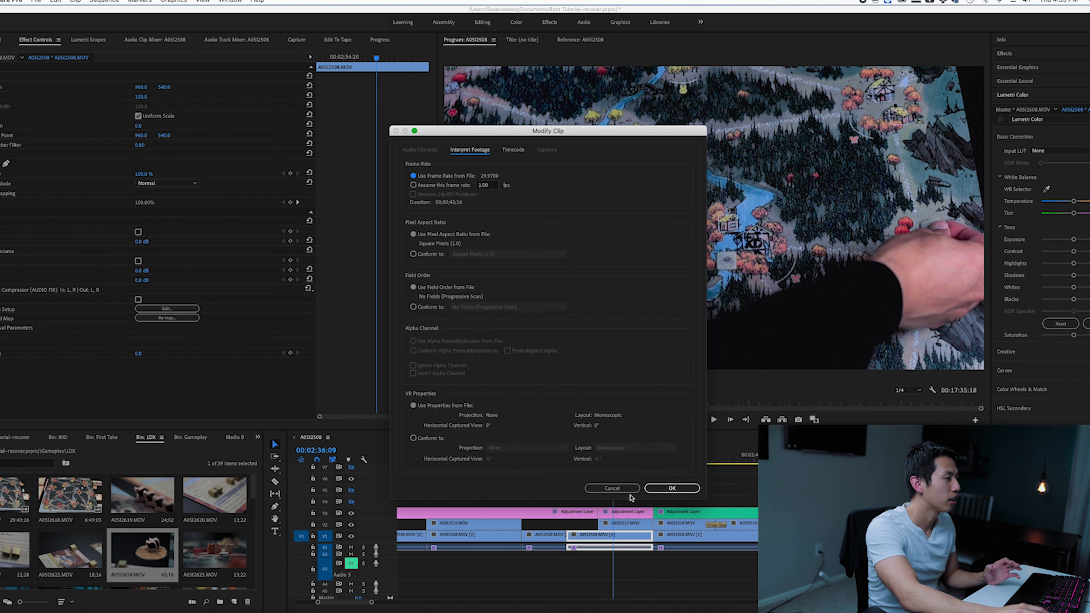
pyautogui.click(605, 488)
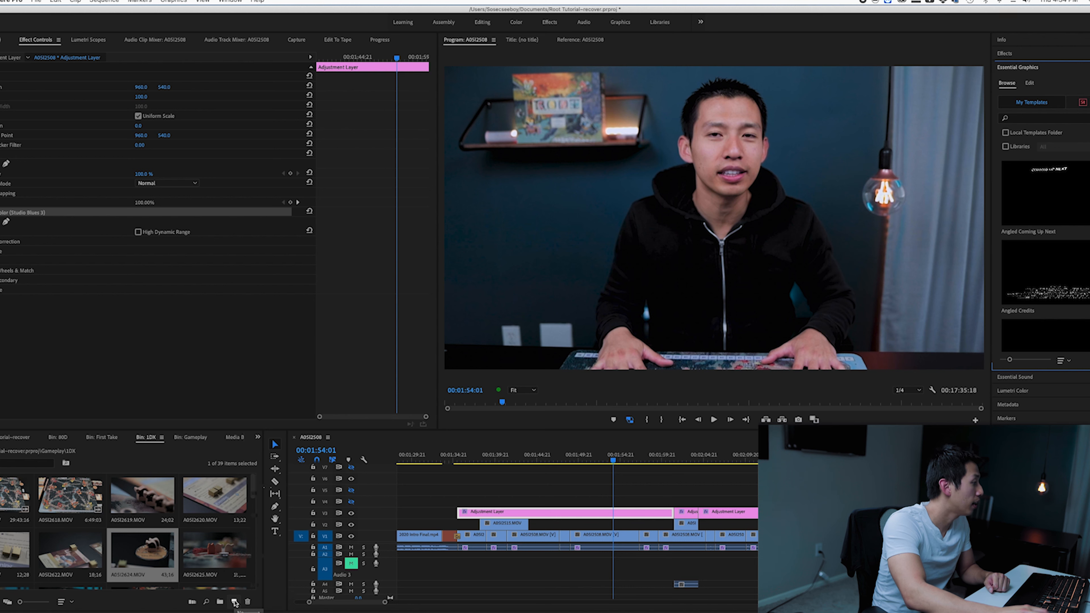
# - Look at the options for creating an adjustment layer, then show the existing adjustment layer's Basic Correction settings at 00:01:53:20
pyautogui.click(234, 602)
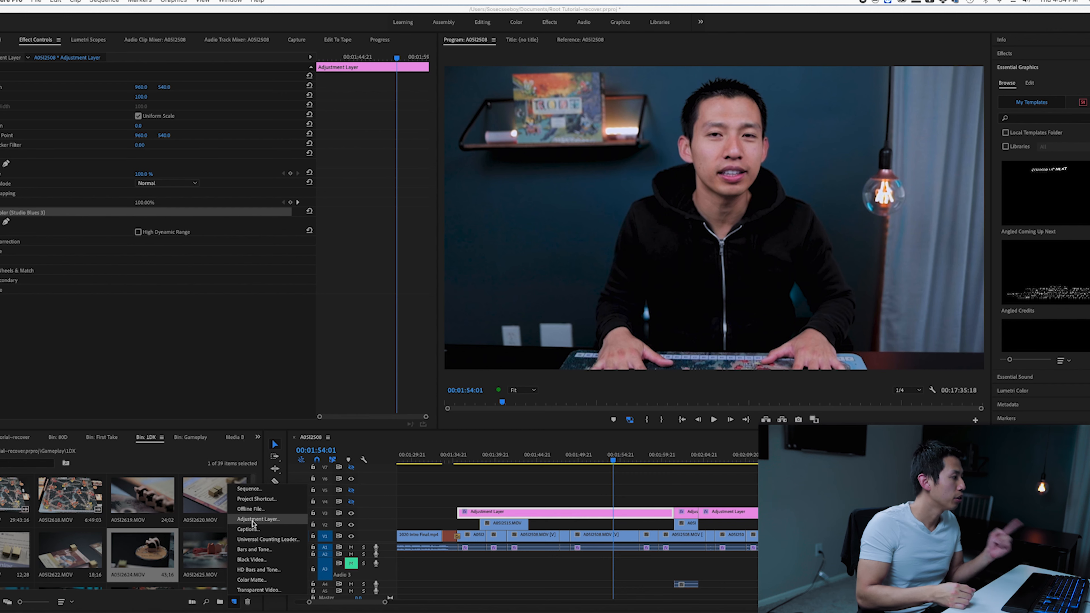
pyautogui.click(607, 514)
pyautogui.moveTo(561, 456); pyautogui.dragTo(613, 456)
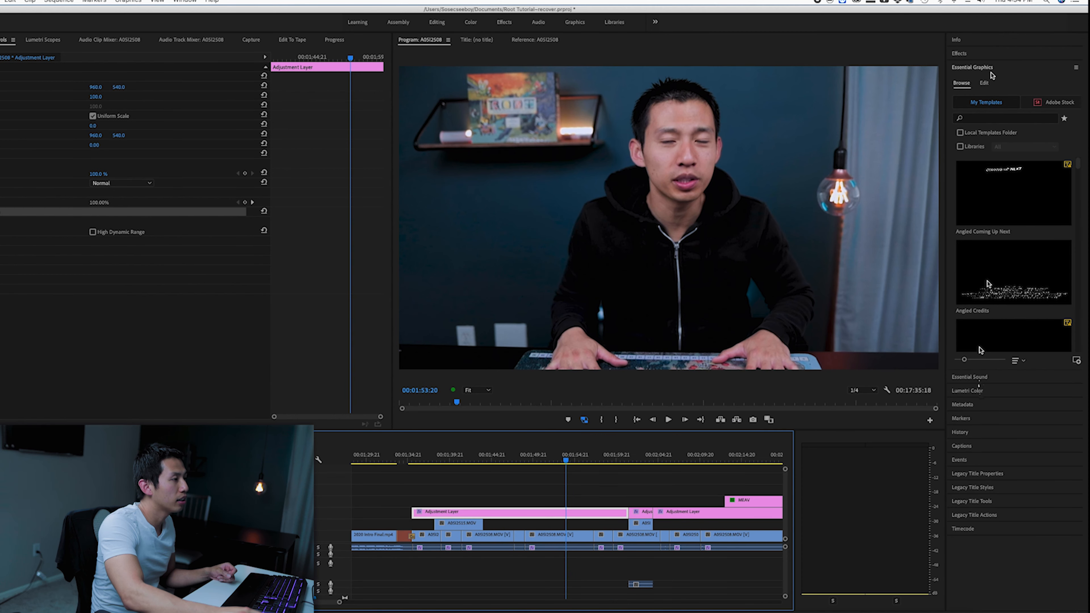
pyautogui.click(1013, 391)
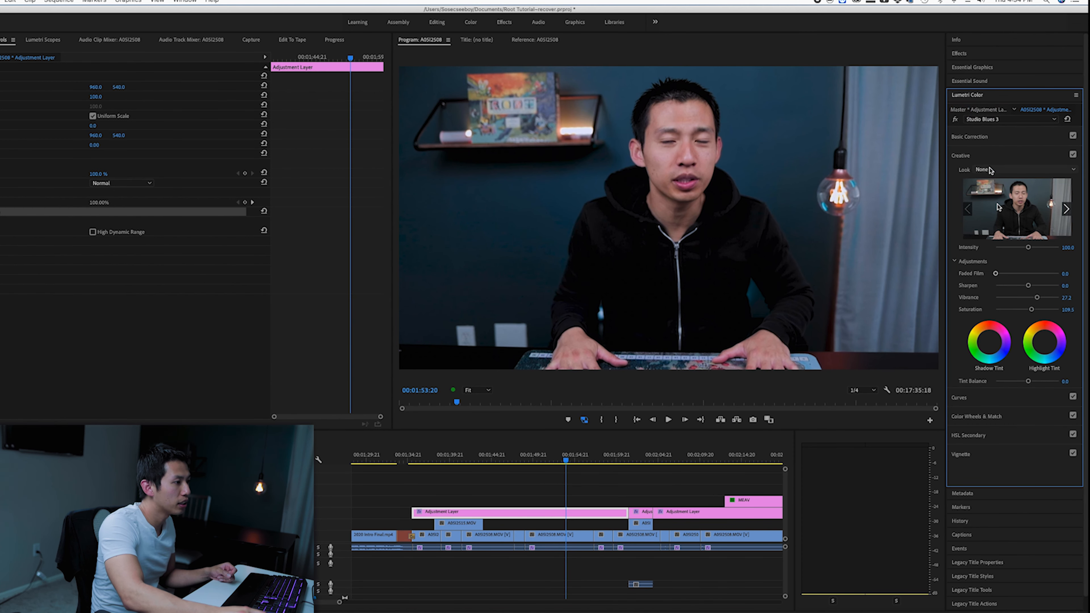
pyautogui.click(991, 140)
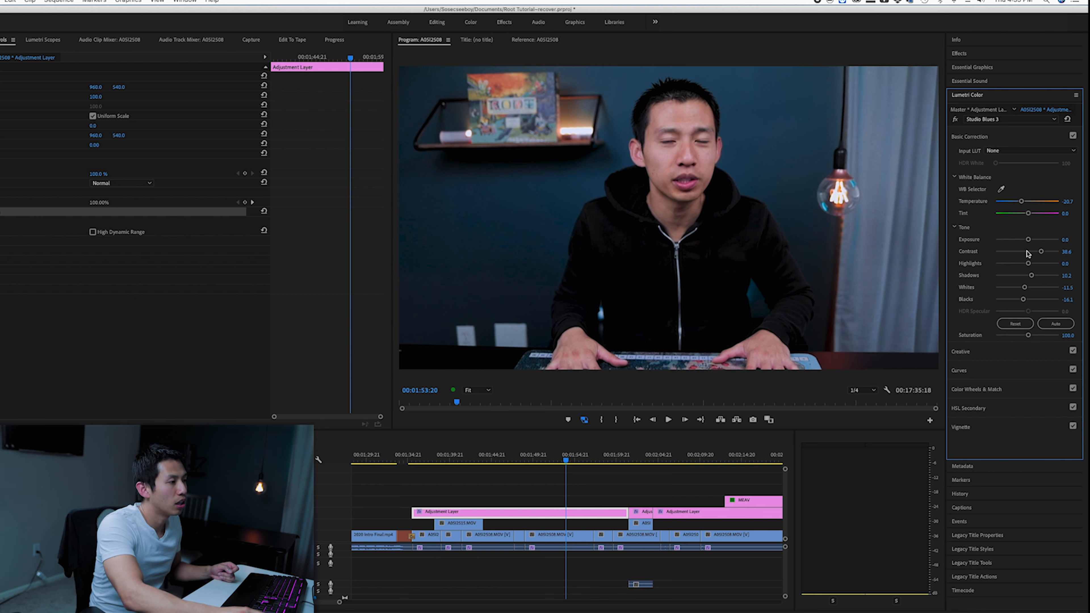
# - Trim the end of the selected adjustment layer to just past 00:01:54 and move the playhead to 00:01:52:16
pyautogui.moveTo(623, 512); pyautogui.dragTo(558, 512)
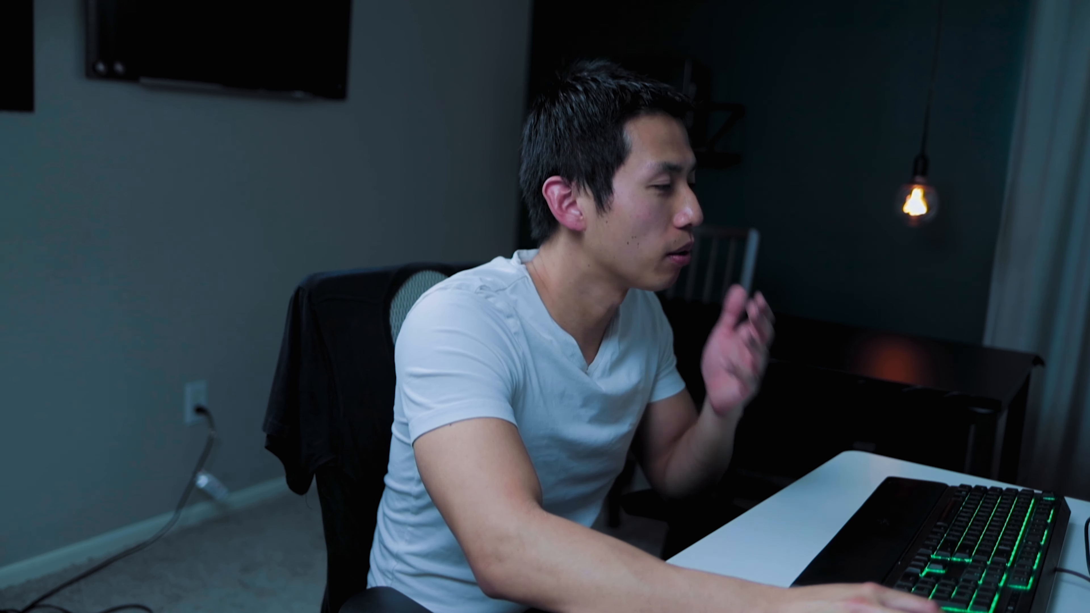
pyautogui.moveTo(559, 512); pyautogui.dragTo(581, 512)
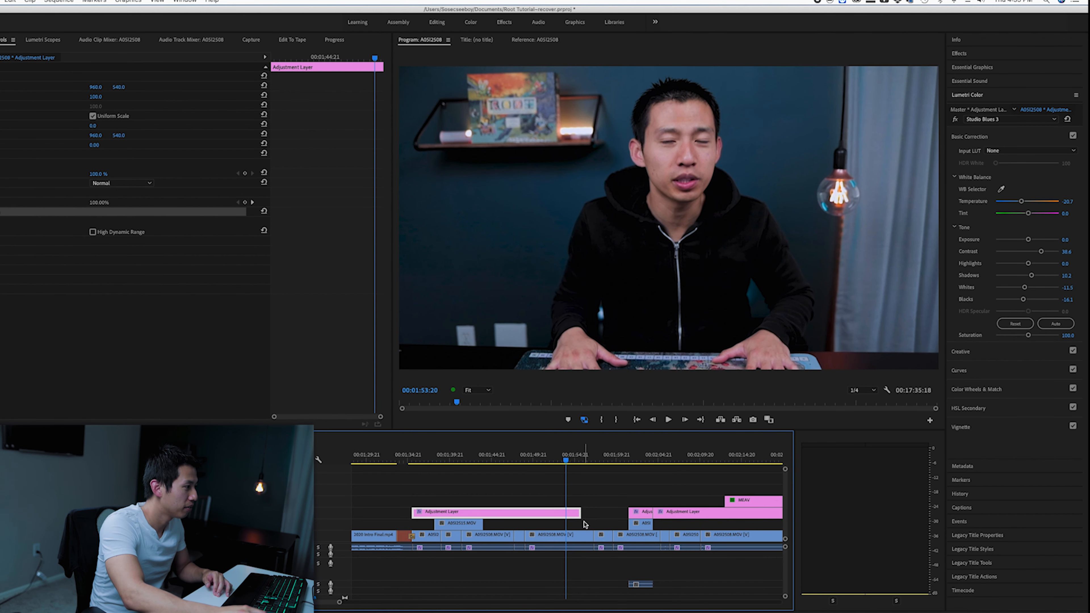
pyautogui.moveTo(567, 459); pyautogui.dragTo(557, 463)
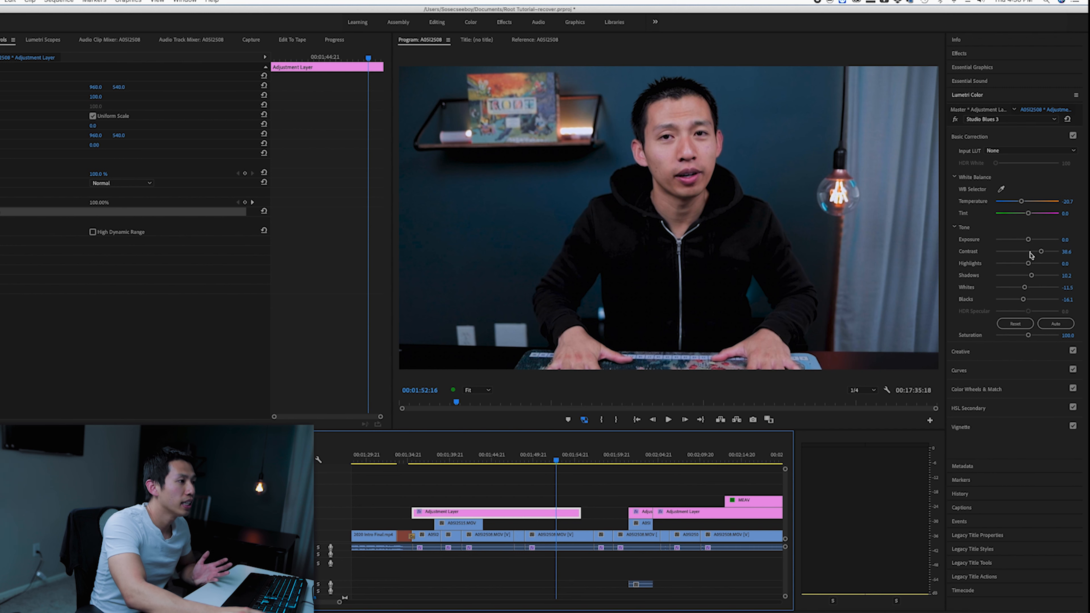
# - Set the adjustment layer's Lumetri Contrast to about 43.5 and Shadows to 10.1
pyautogui.moveTo(1041, 253); pyautogui.dragTo(1043, 254)
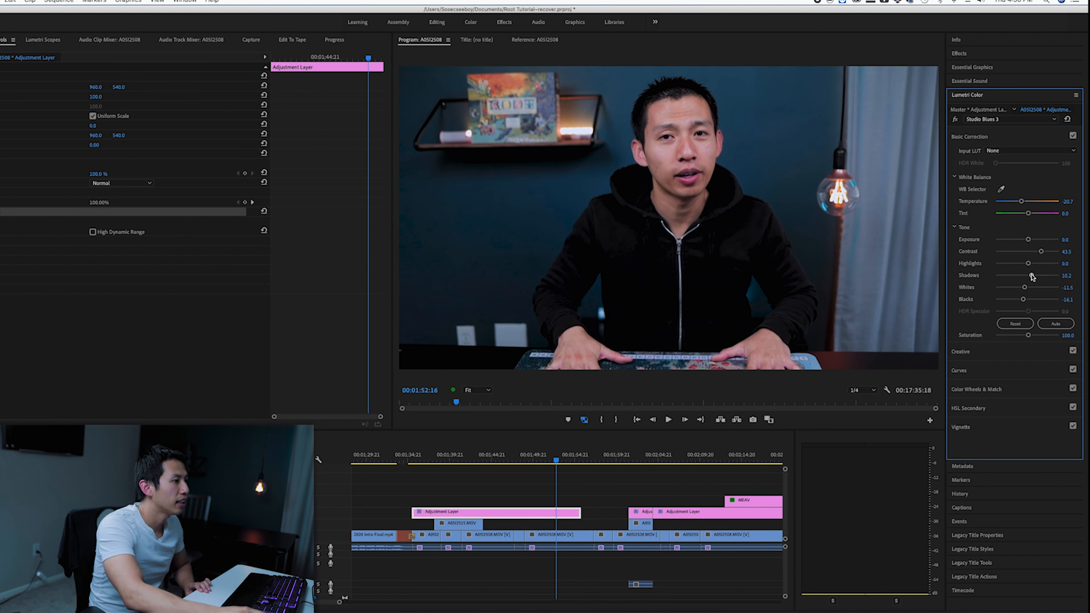
pyautogui.moveTo(1033, 277); pyautogui.dragTo(1019, 276)
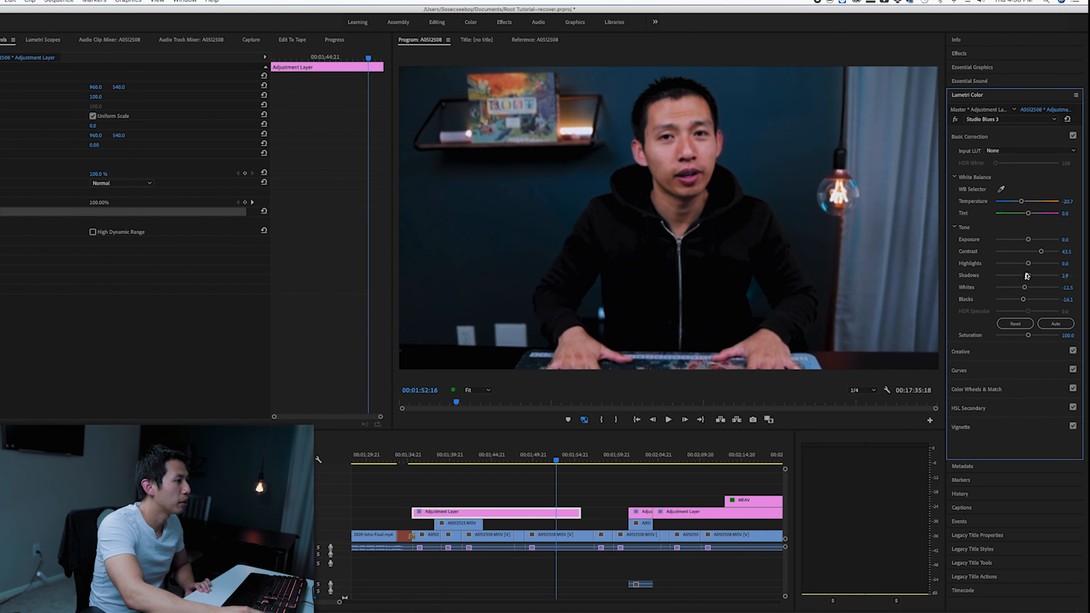
pyautogui.moveTo(1026, 276); pyautogui.dragTo(1030, 275)
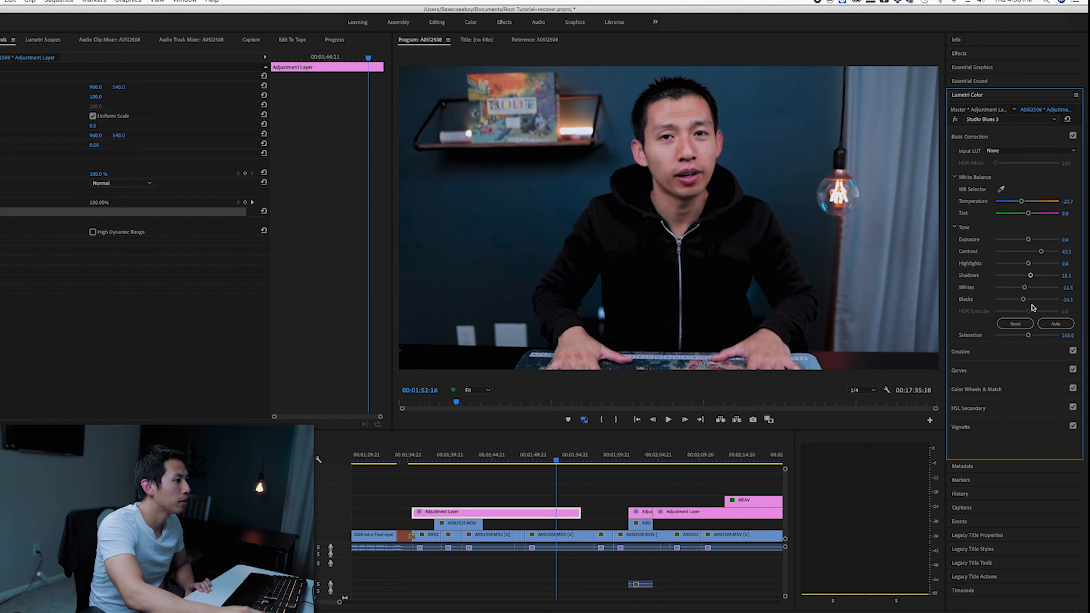
# - Set the adjustment layer's Lumetri Whites to -5.8 and Blacks to 7.2, testing a higher value for each first
pyautogui.moveTo(1025, 288); pyautogui.dragTo(1037, 288)
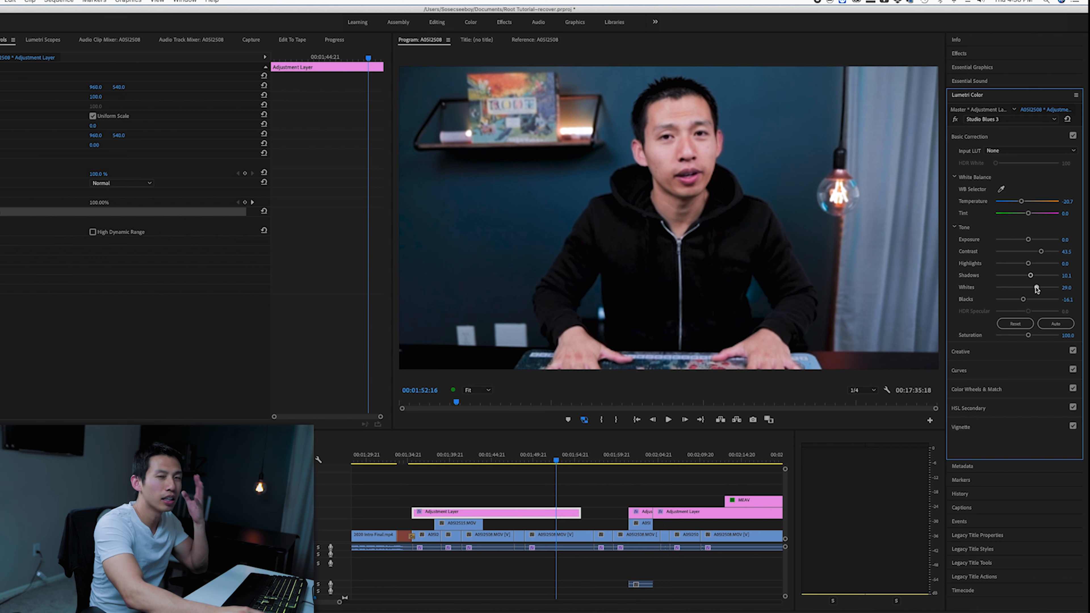
pyautogui.moveTo(1037, 287); pyautogui.dragTo(1026, 300)
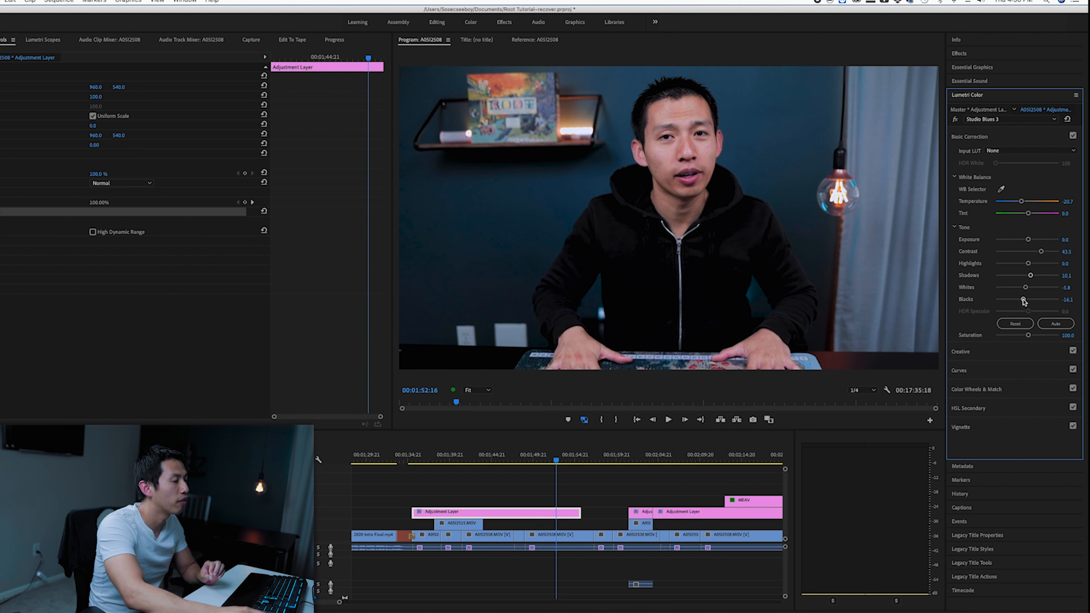
pyautogui.moveTo(1024, 301); pyautogui.dragTo(1042, 302)
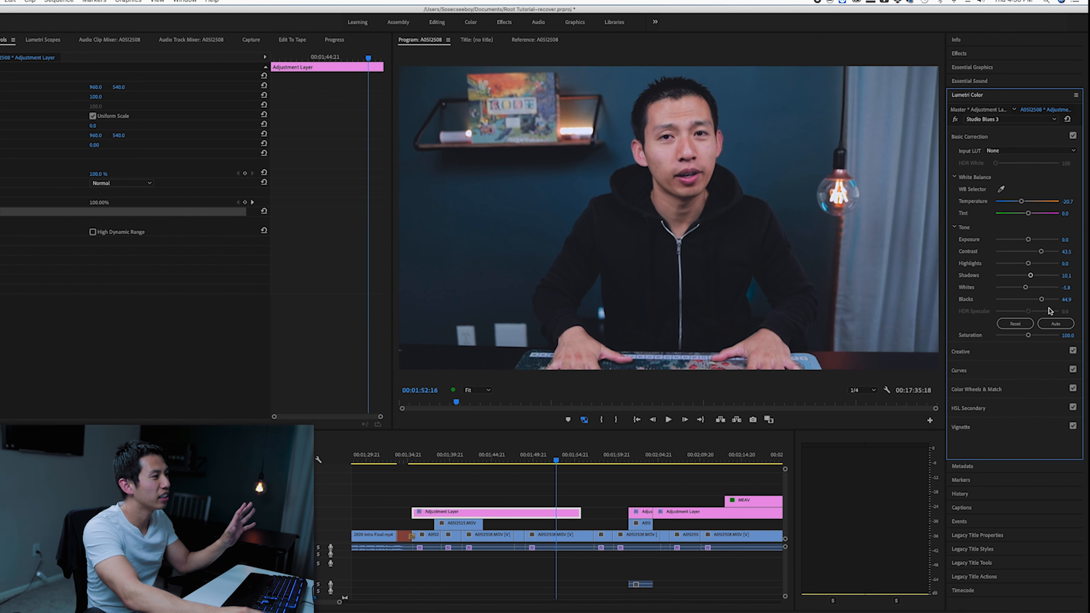
pyautogui.moveTo(1043, 302); pyautogui.dragTo(1031, 300)
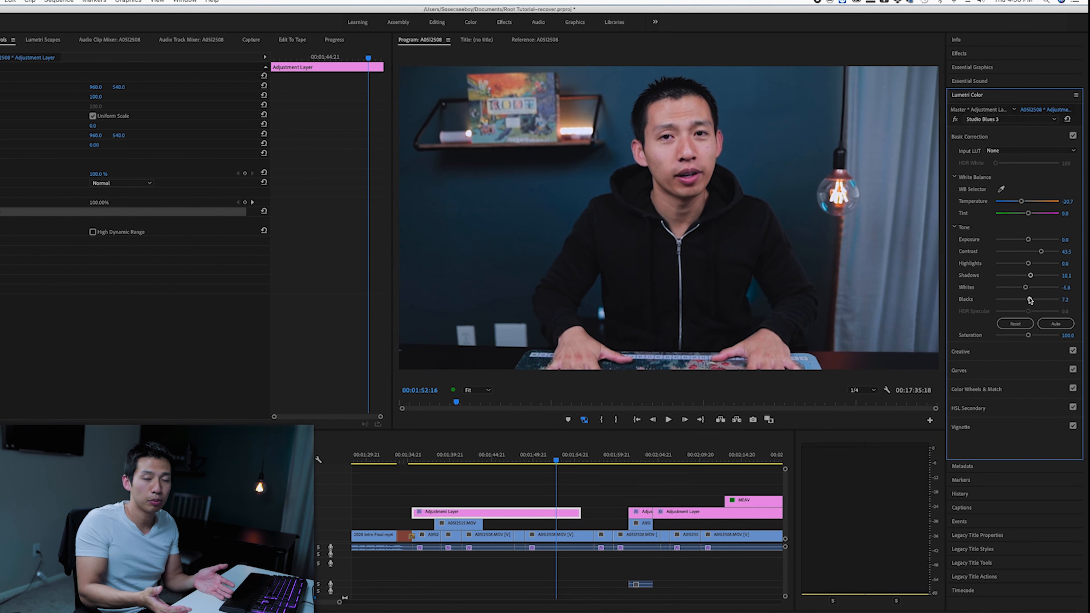
# - Try raising the upper highlights point of the adjustment layer's RGB curve, and undo the change
pyautogui.click(987, 370)
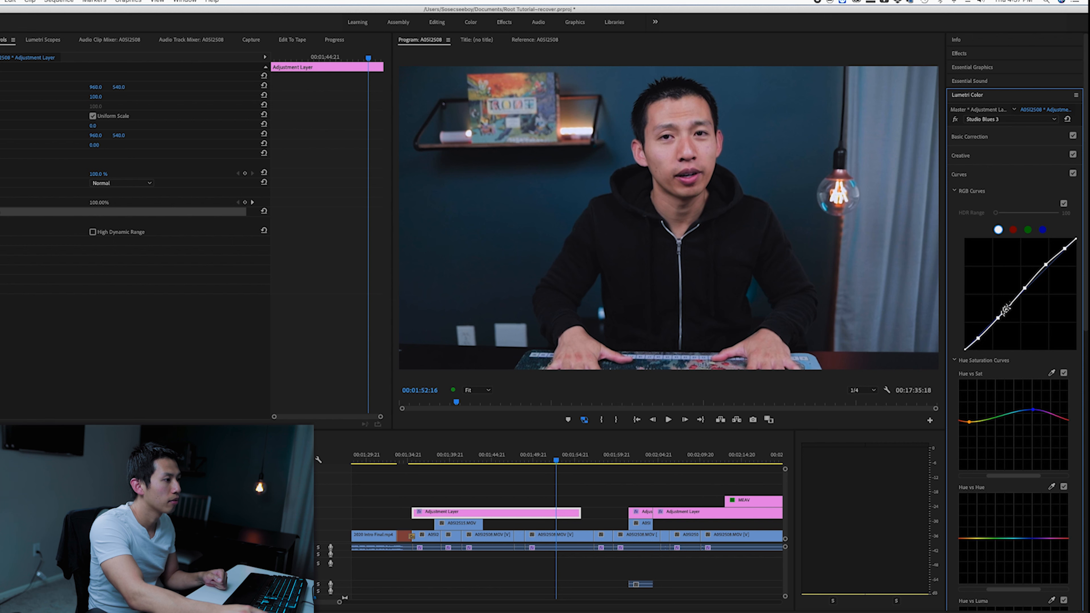
pyautogui.click(1025, 289)
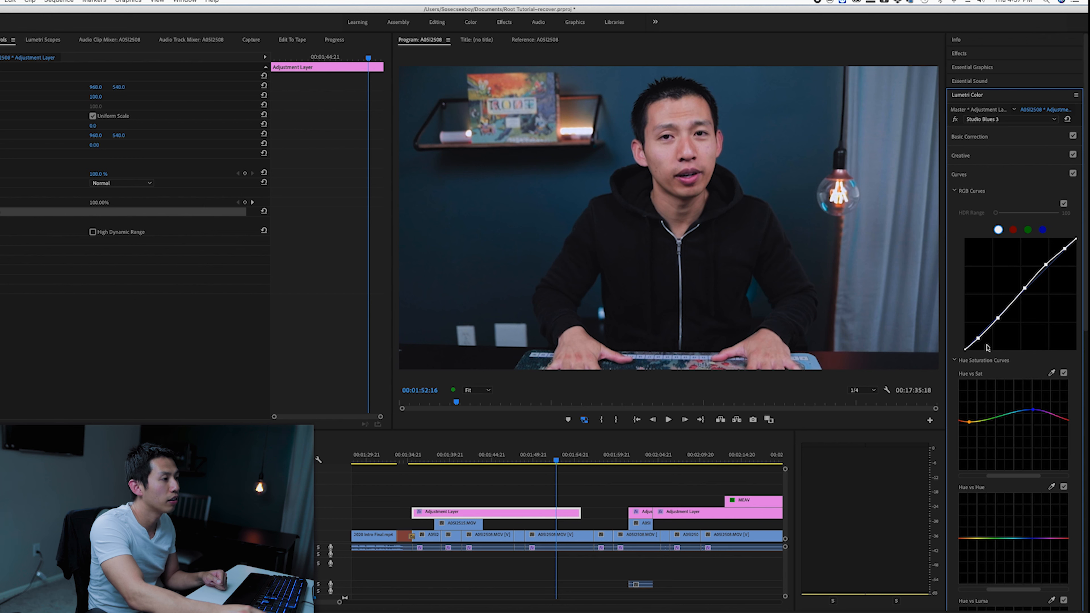
pyautogui.moveTo(979, 340); pyautogui.dragTo(980, 339)
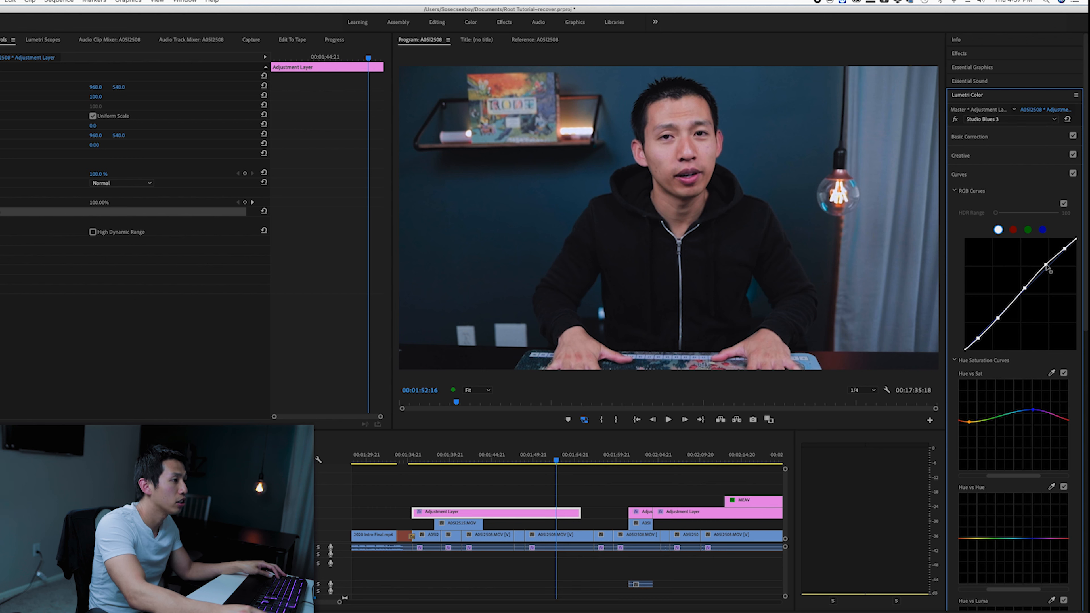
pyautogui.moveTo(1047, 266); pyautogui.dragTo(1046, 255)
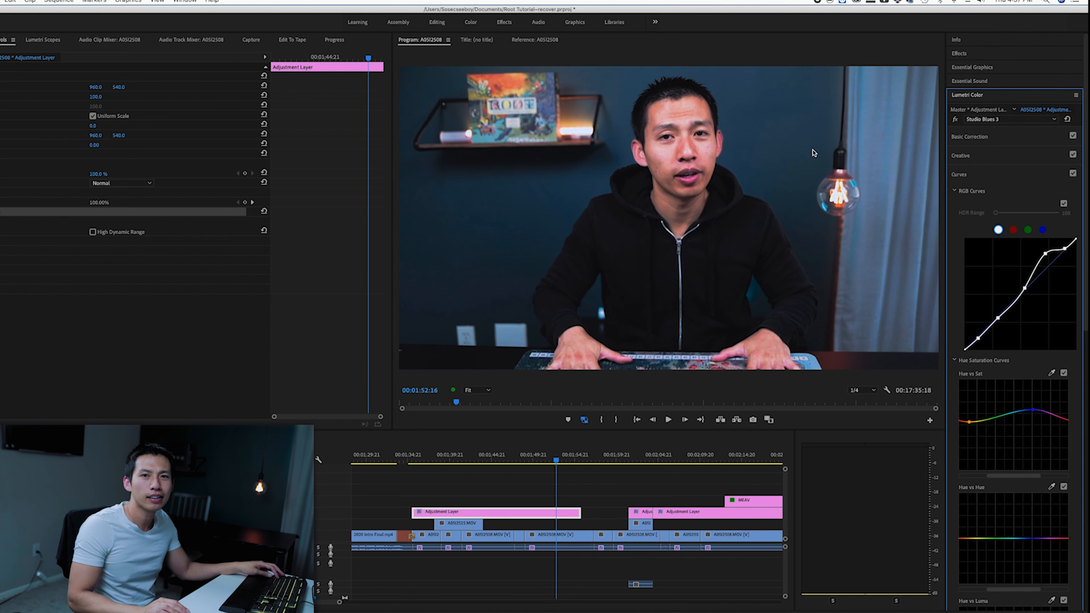
pyautogui.press('super+z')
# - Try lowering the orange point on the Hue vs Luma curve, and bring it back to about its original level
pyautogui.scroll(-3, 1011, 386)
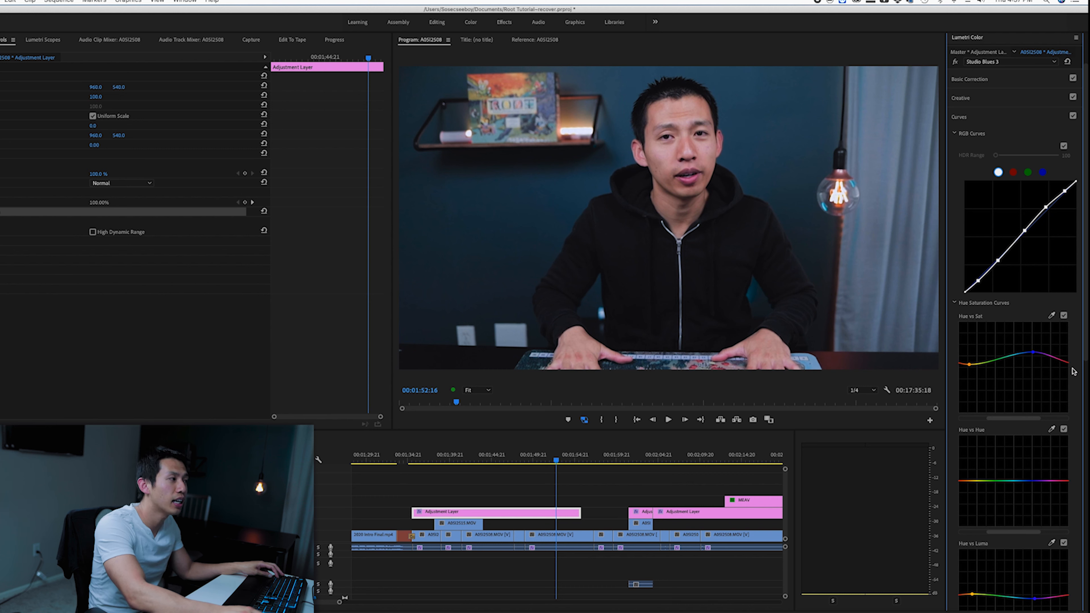
pyautogui.scroll(-3, 1075, 371)
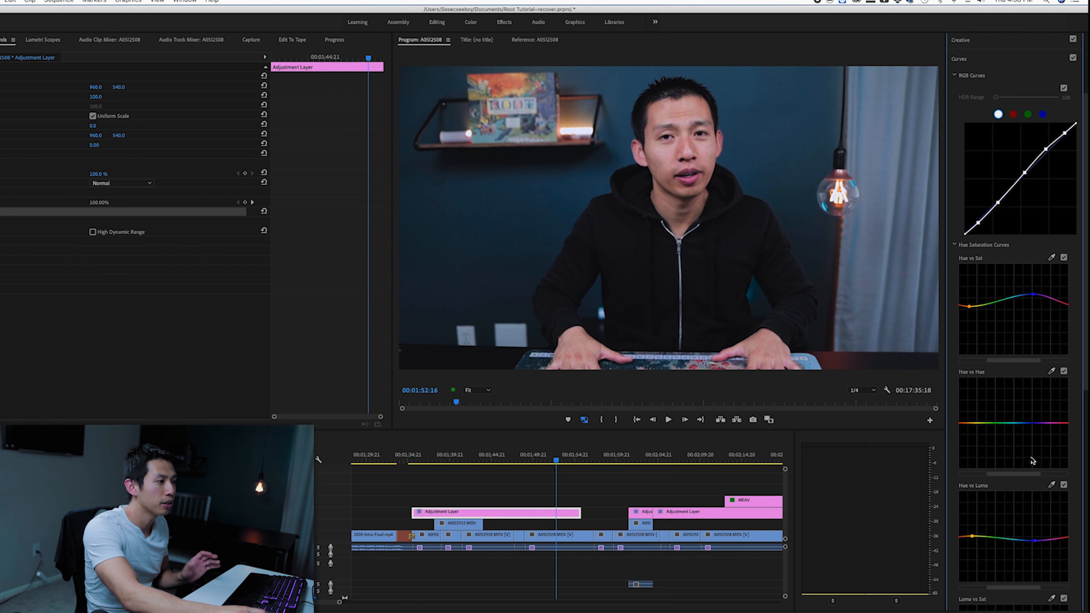
pyautogui.scroll(-2, 1069, 441)
pyautogui.scroll(-2, 1069, 441)
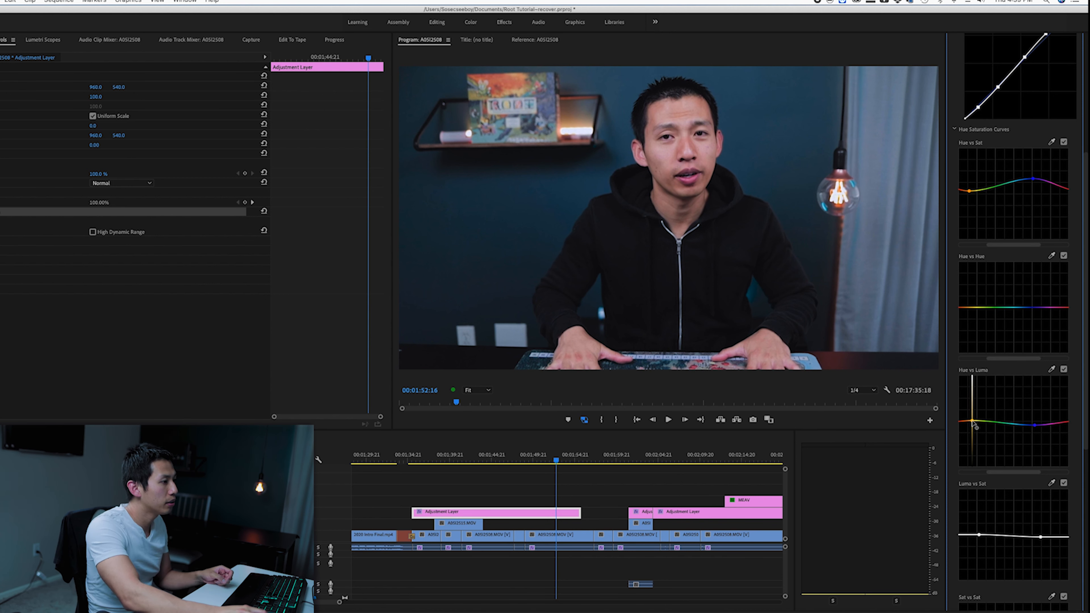
pyautogui.moveTo(973, 423); pyautogui.dragTo(977, 441)
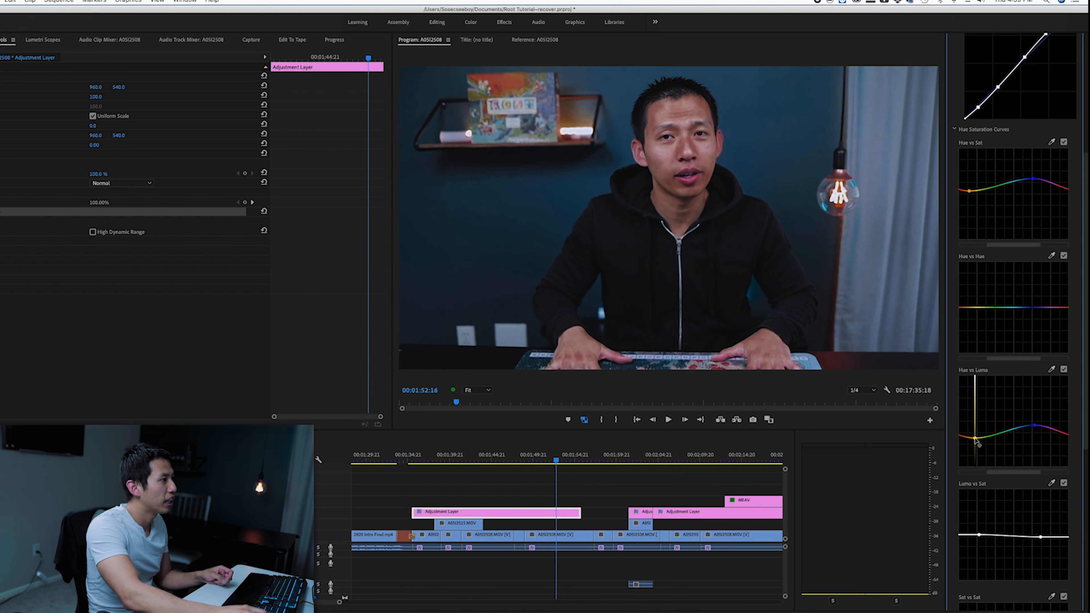
pyautogui.moveTo(977, 444)
pyautogui.mouseDown()
pyautogui.moveTo(977, 404)
pyautogui.moveTo(978, 428)
pyautogui.mouseUp()
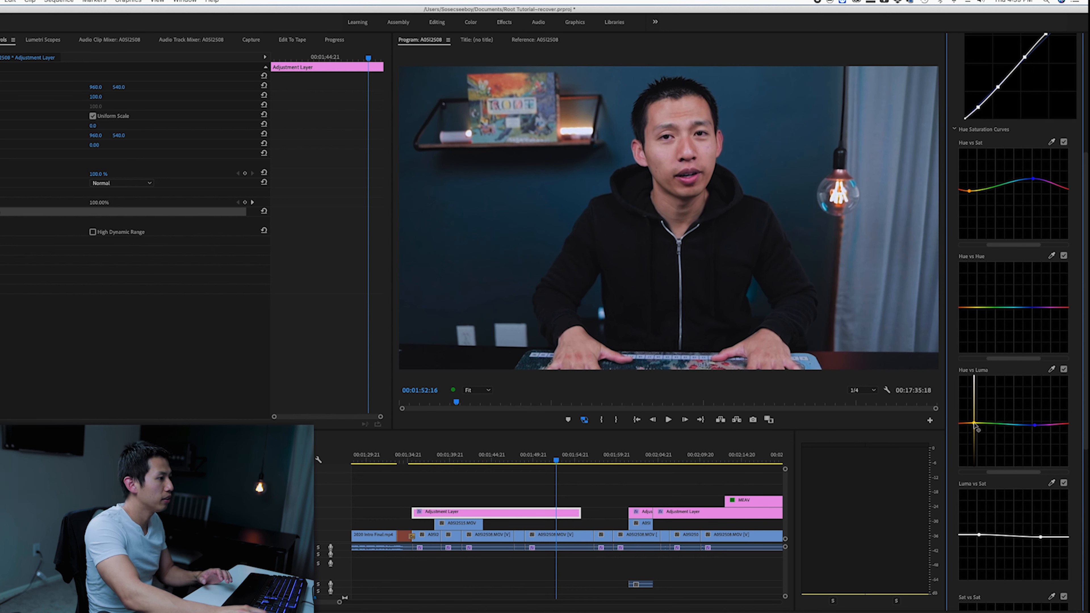
pyautogui.moveTo(975, 426); pyautogui.dragTo(976, 428)
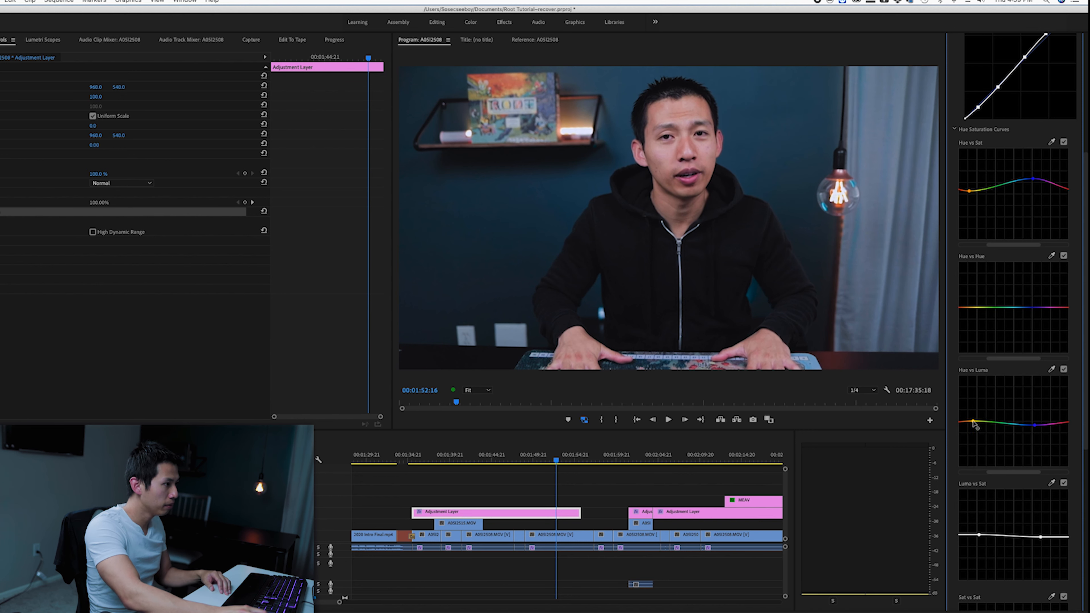
# - Return from the hue and luma curves to the Lumetri Creative settings and examine the Vibrance and Saturation adjustments
pyautogui.scroll(-3, 1062, 421)
pyautogui.scroll(3, 1064, 408)
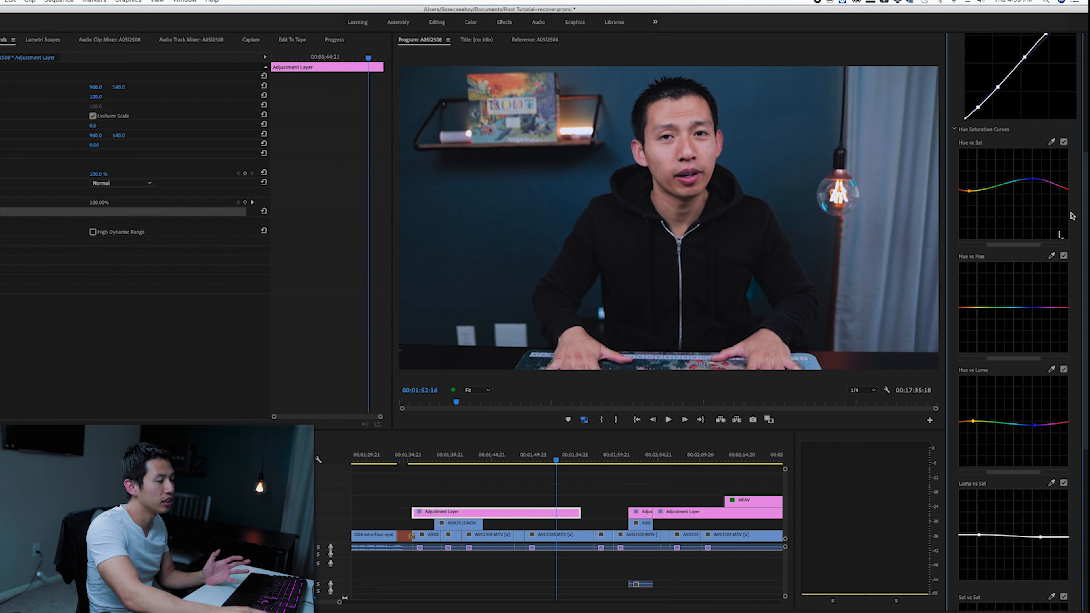
pyautogui.scroll(8, 1078, 197)
pyautogui.scroll(3, 1078, 70)
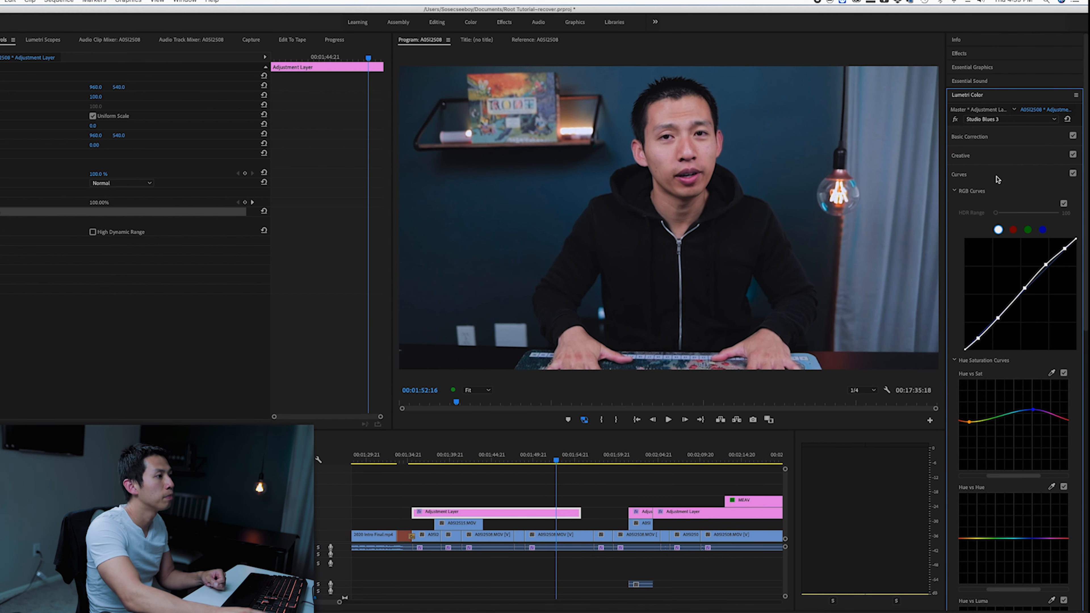
pyautogui.click(998, 156)
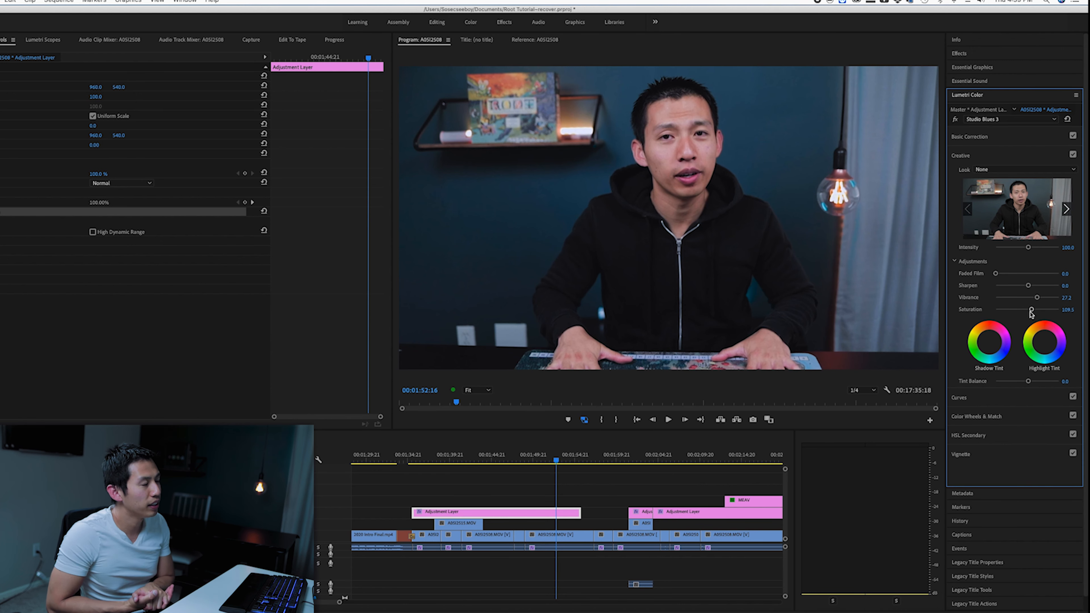
# - Shorten the adjustment layer to end before the playhead to compare the ungraded picture, and extend it back over the playhead
pyautogui.moveTo(580, 513); pyautogui.dragTo(535, 514)
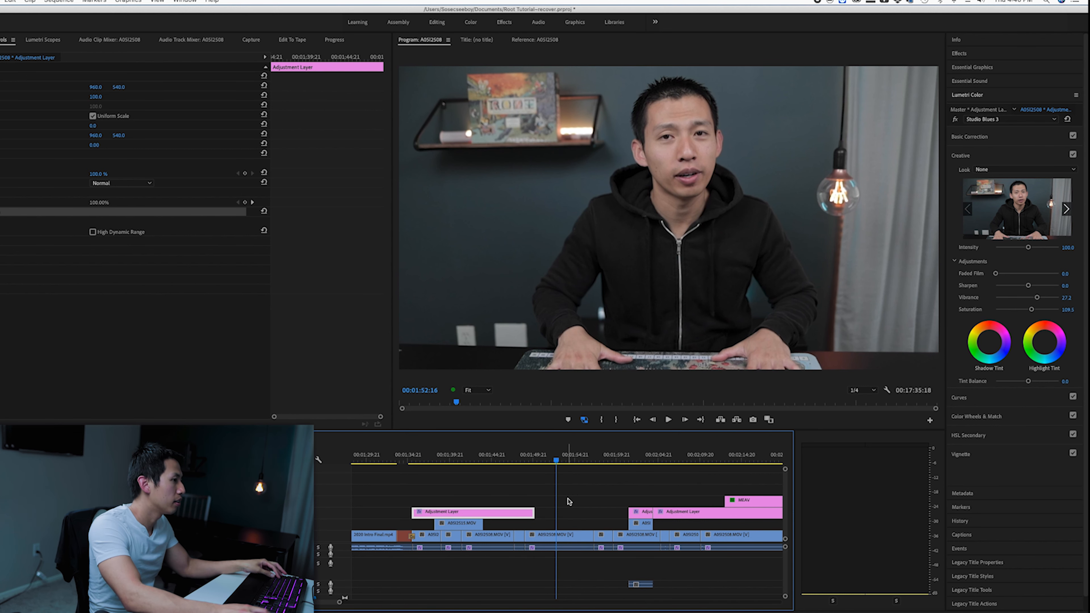
pyautogui.moveTo(535, 513); pyautogui.dragTo(582, 513)
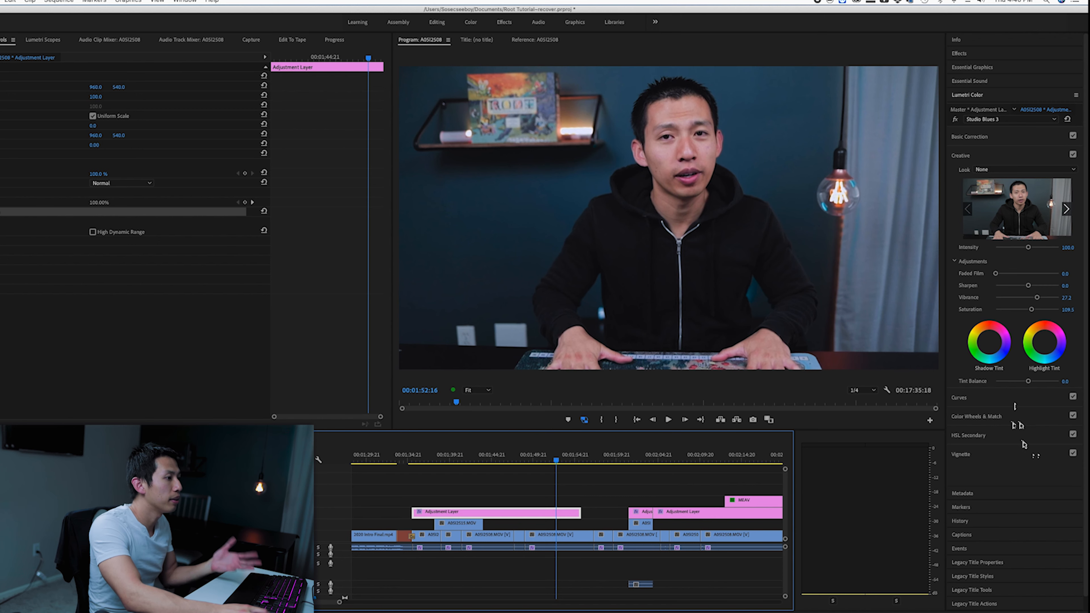
# - Warm the adjustment layer's white balance by setting the Basic Correction Temperature to about -1.2
pyautogui.click(987, 136)
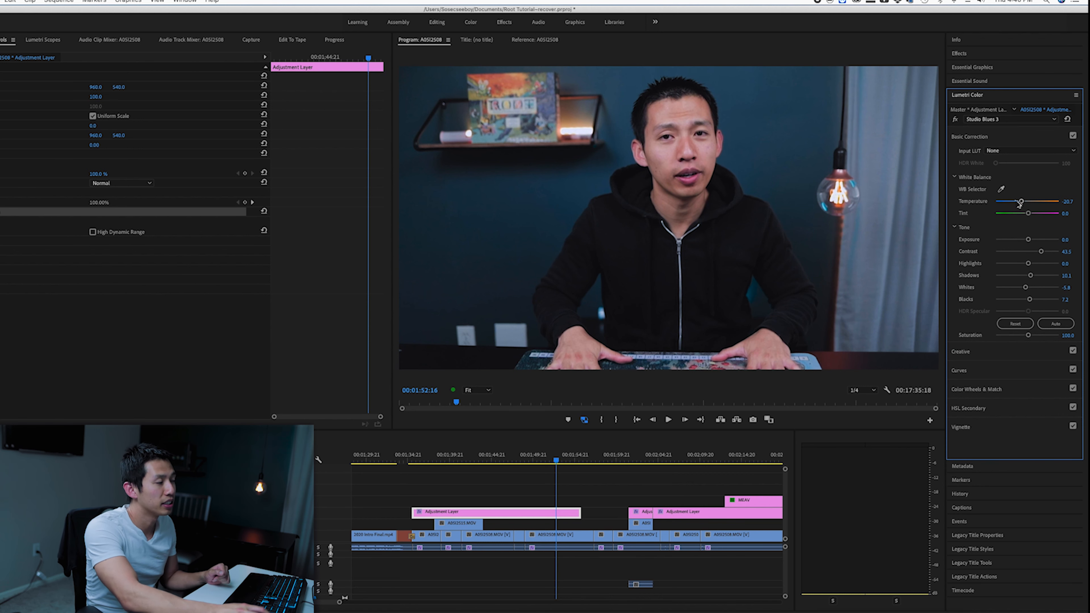
pyautogui.moveTo(1022, 202); pyautogui.dragTo(1026, 202)
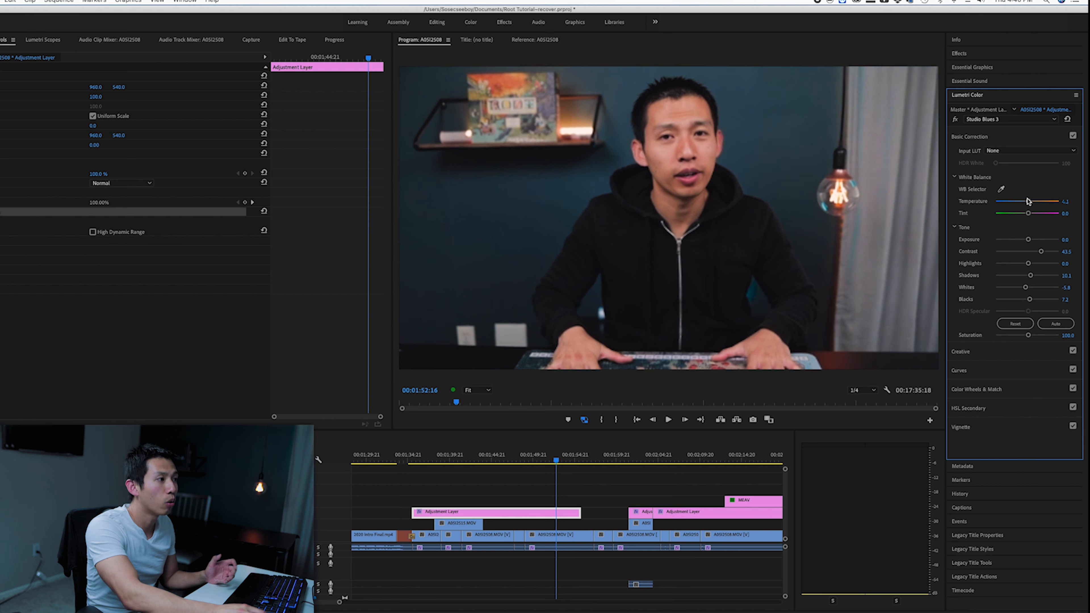
# - Cool the adjustment layer's white balance to a Temperature of about -17.4, and open the Lumetri preset saving dialog and cancel it
pyautogui.moveTo(1025, 202); pyautogui.dragTo(1023, 202)
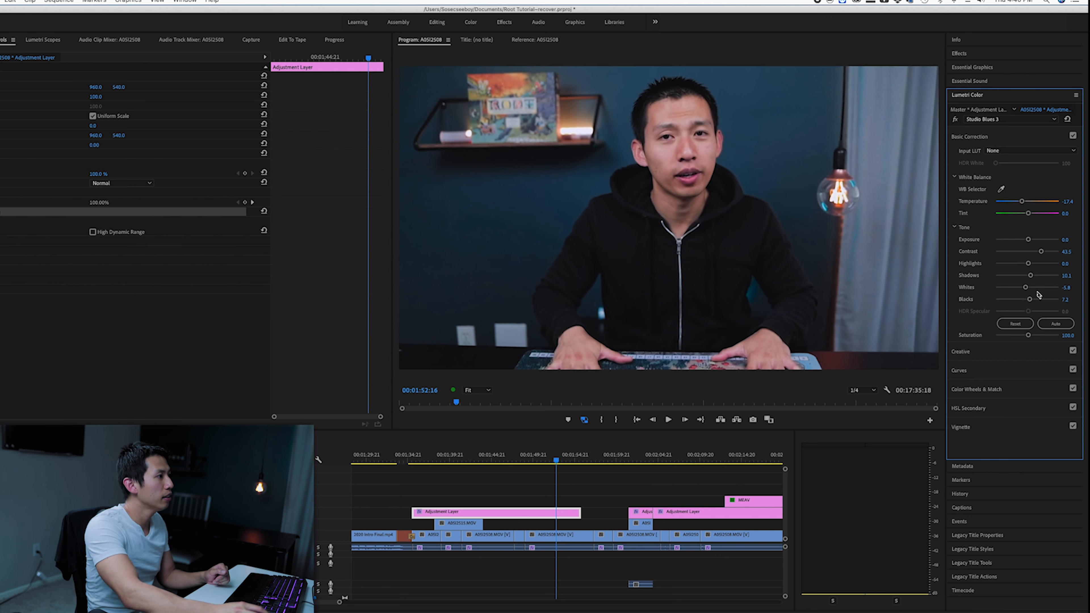
pyautogui.click(1077, 98)
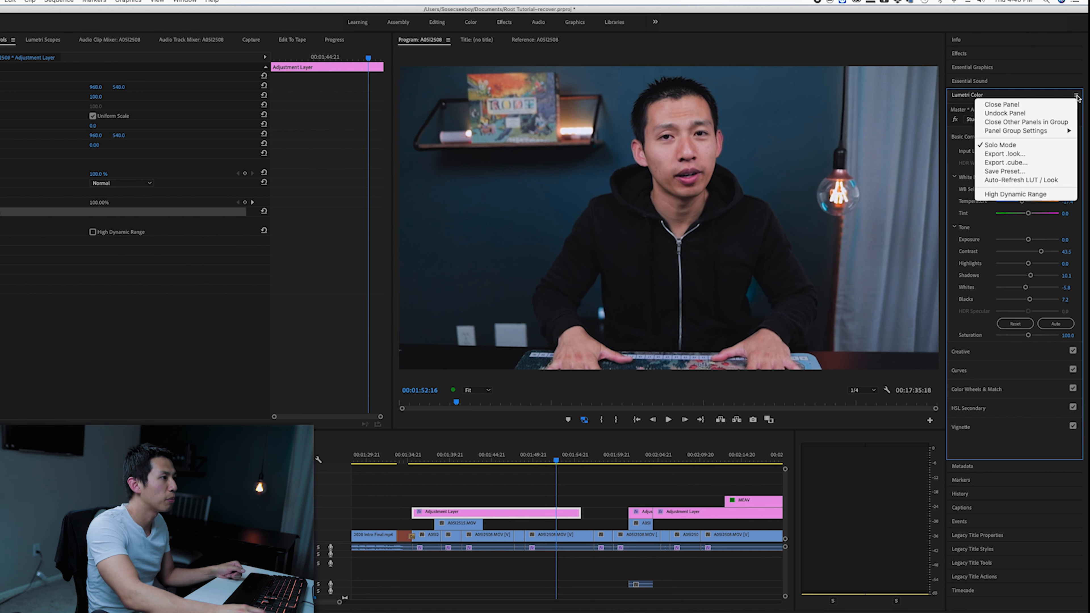
pyautogui.click(1049, 171)
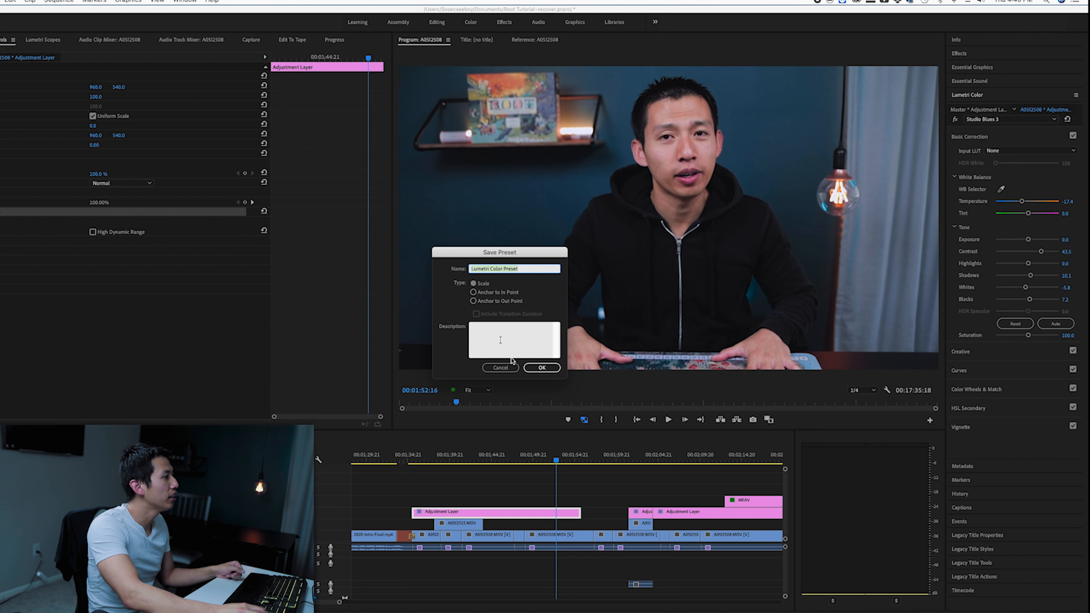
pyautogui.click(500, 367)
# - Search the effects for "studio" and apply the Studio Blues 4 preset to the adjustment layer
pyautogui.click(984, 59)
pyautogui.click(995, 68)
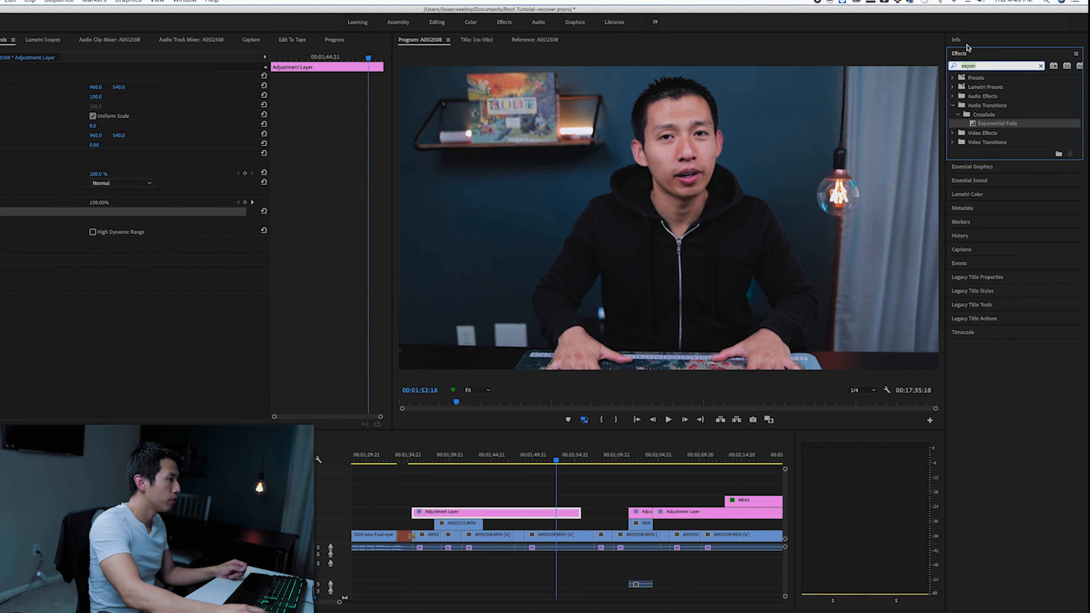
pyautogui.write('studio')
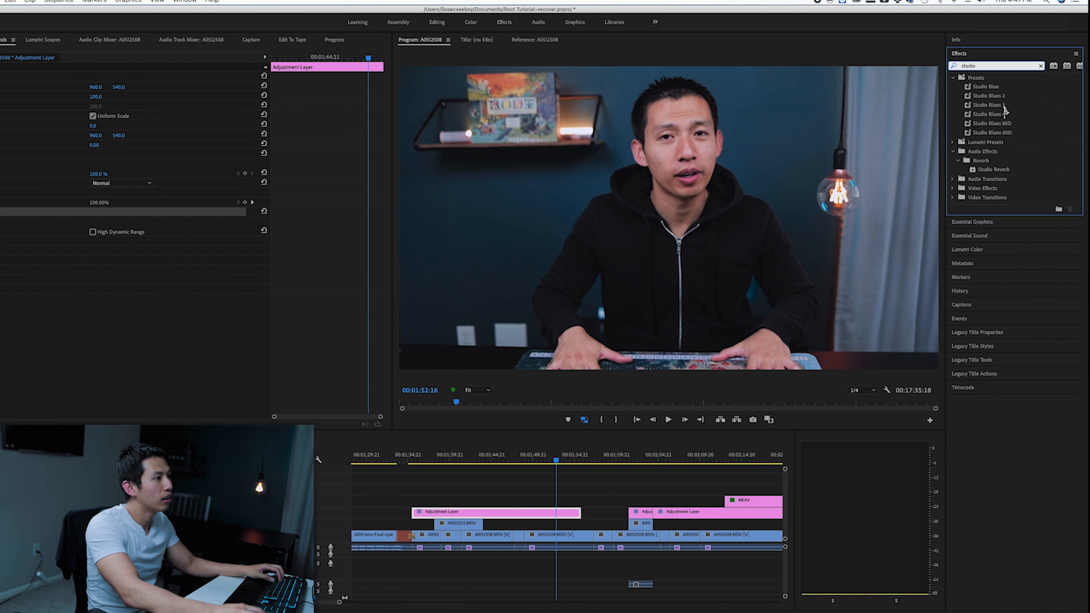
pyautogui.moveTo(1005, 114); pyautogui.dragTo(578, 513)
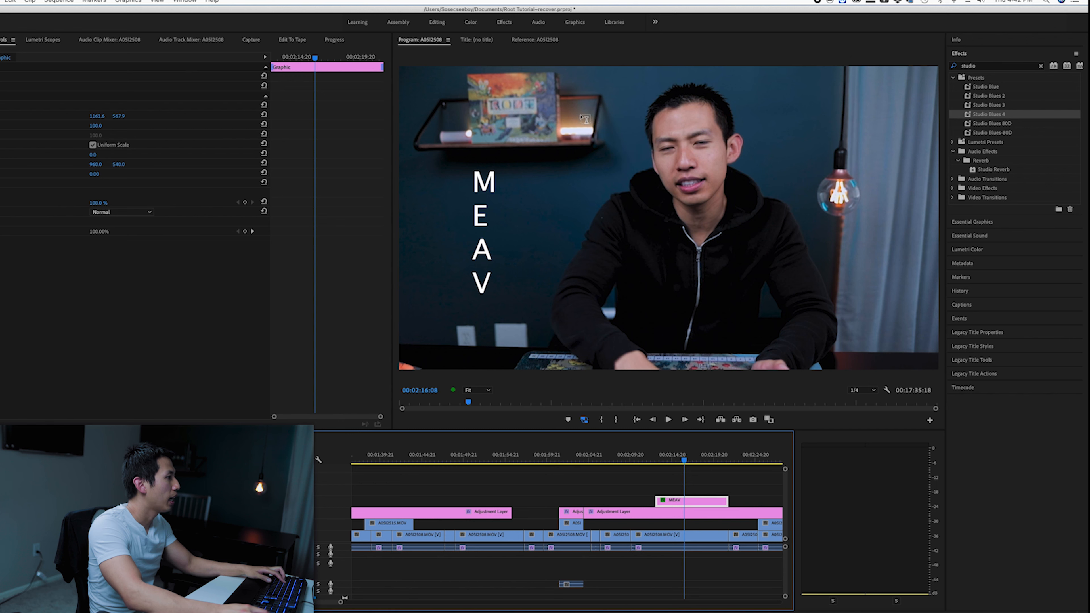
# - Draw a text box beside the vertical MEAV title in the same graphic and enter "whatever you want"
pyautogui.moveTo(515, 108); pyautogui.dragTo(890, 309)
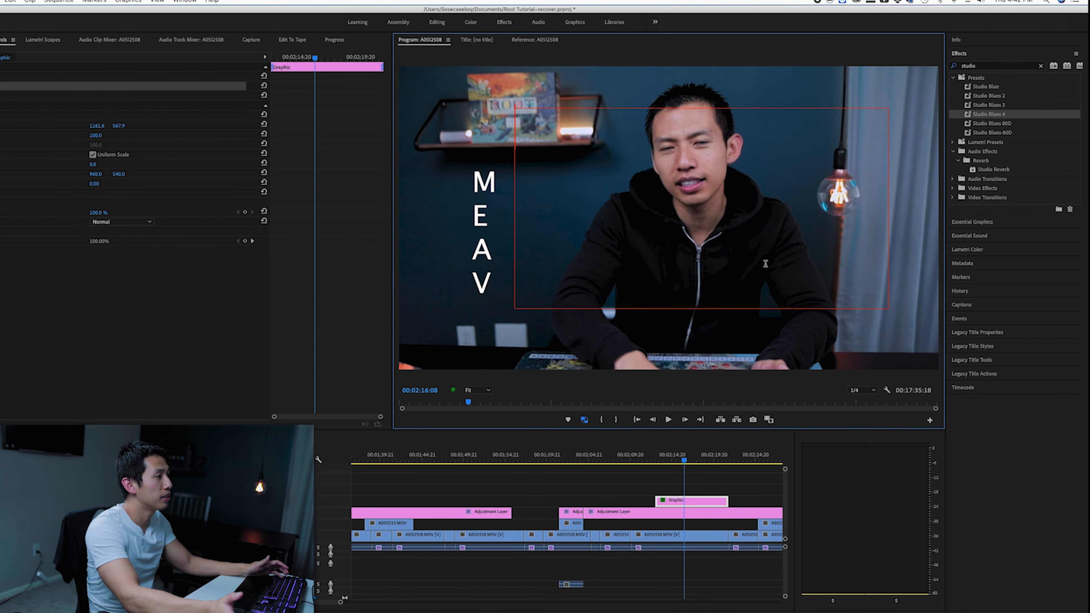
pyautogui.write('what')
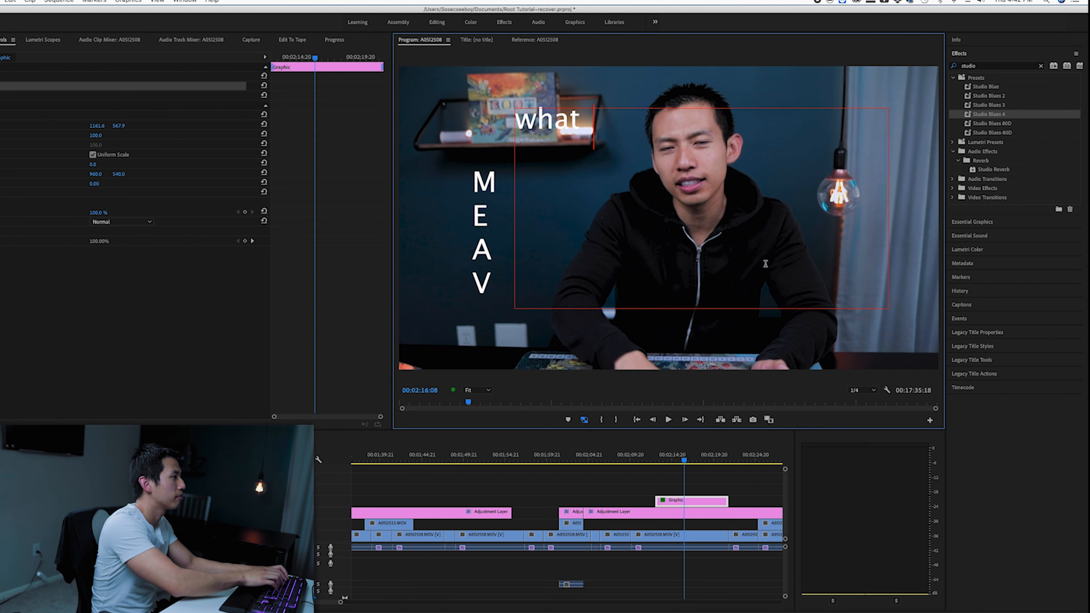
pyautogui.press('BackSpace')
pyautogui.write('ever you want')
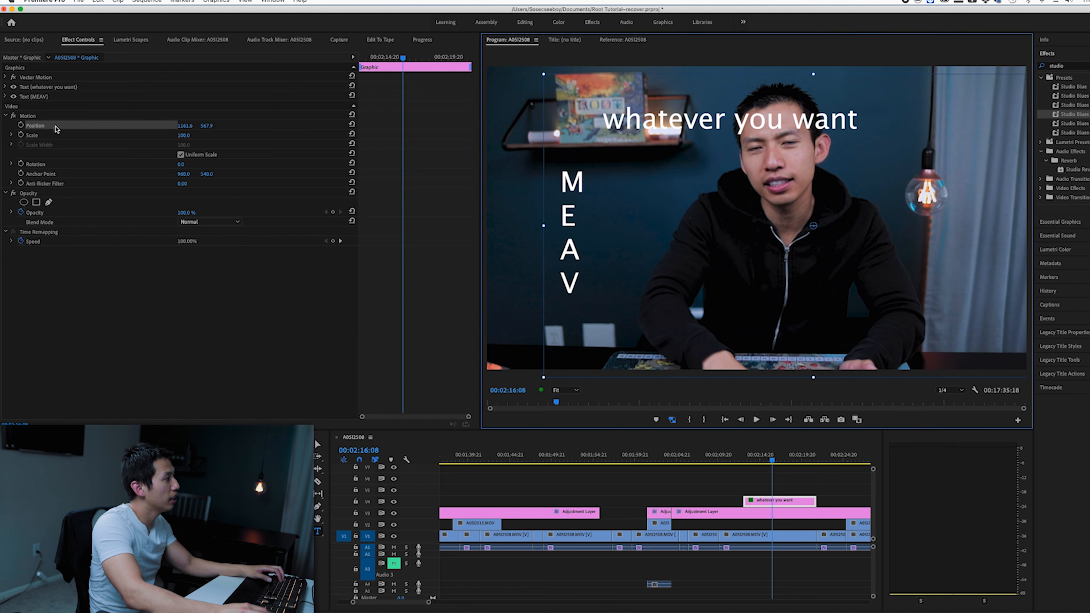
# - Move the text graphic in the frame to a position of about 989.6, 715.4, checking the Reference monitor in between
pyautogui.moveTo(702, 128); pyautogui.dragTo(647, 216)
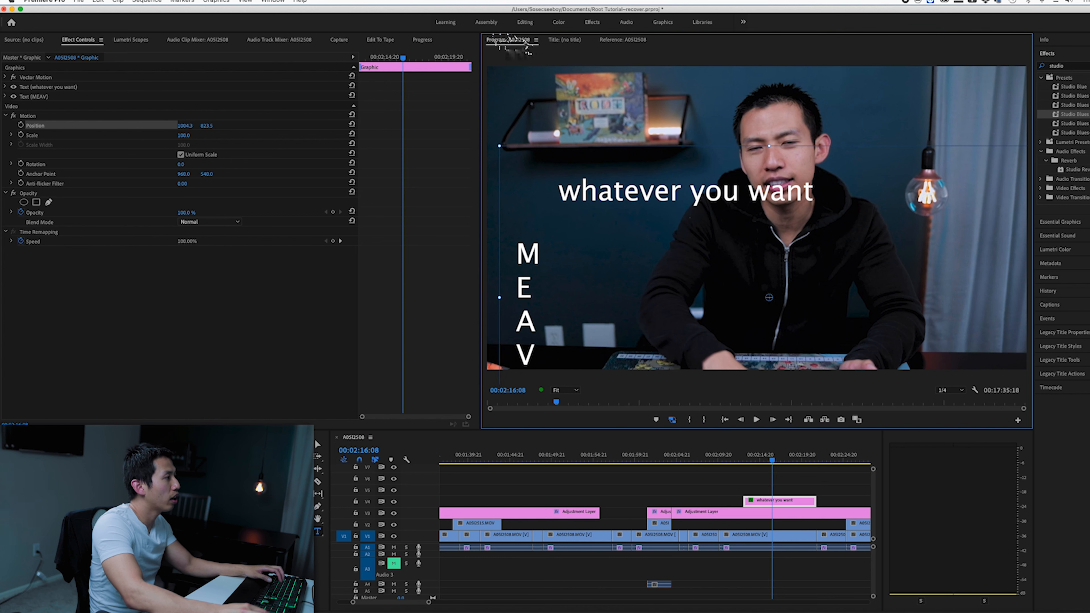
pyautogui.click(623, 40)
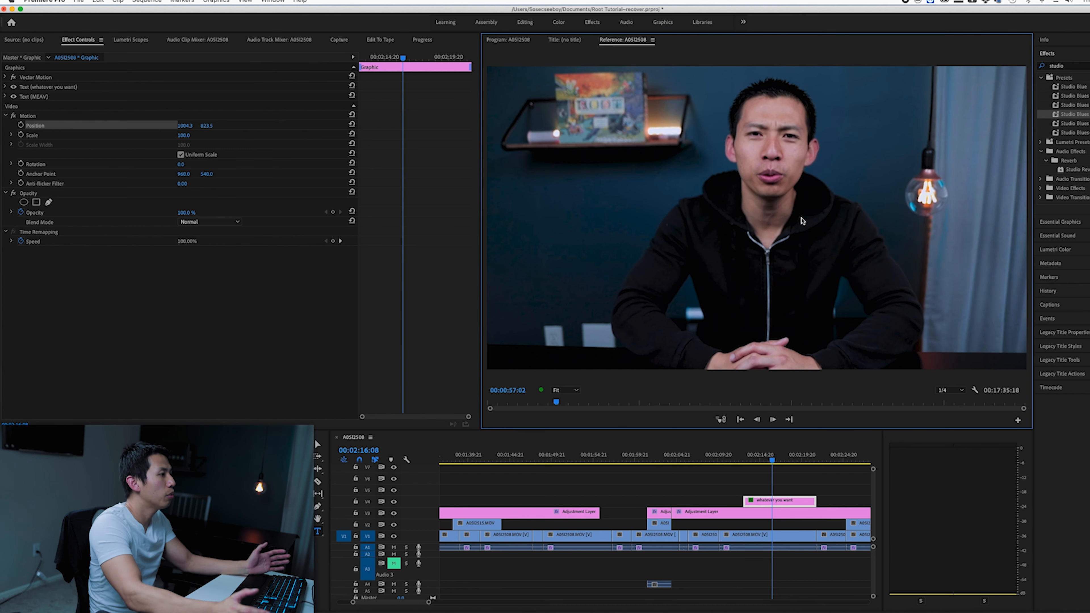
pyautogui.click(518, 40)
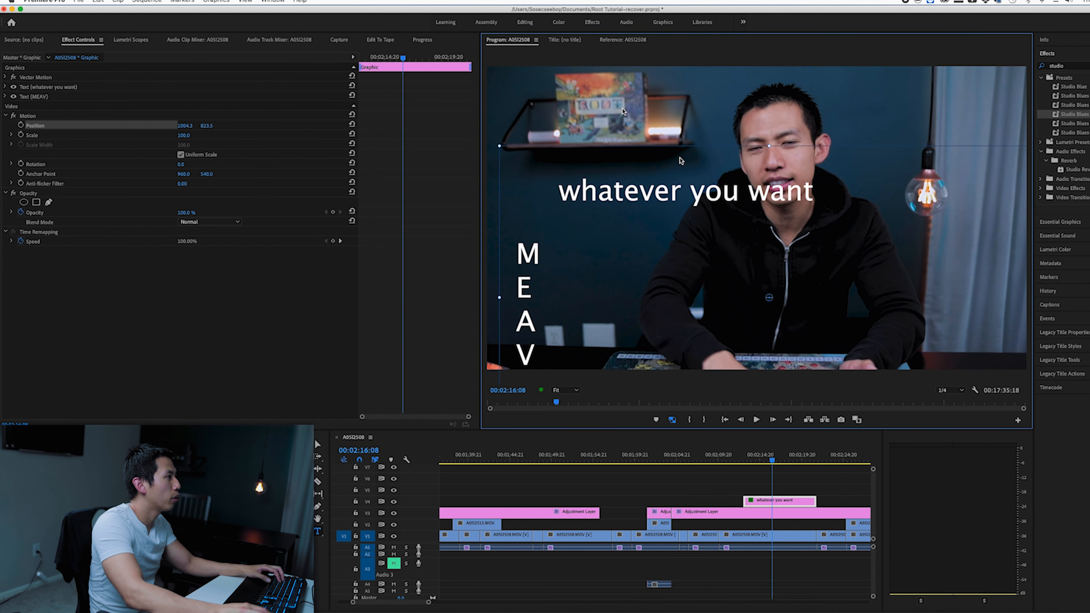
pyautogui.moveTo(726, 198); pyautogui.dragTo(711, 164)
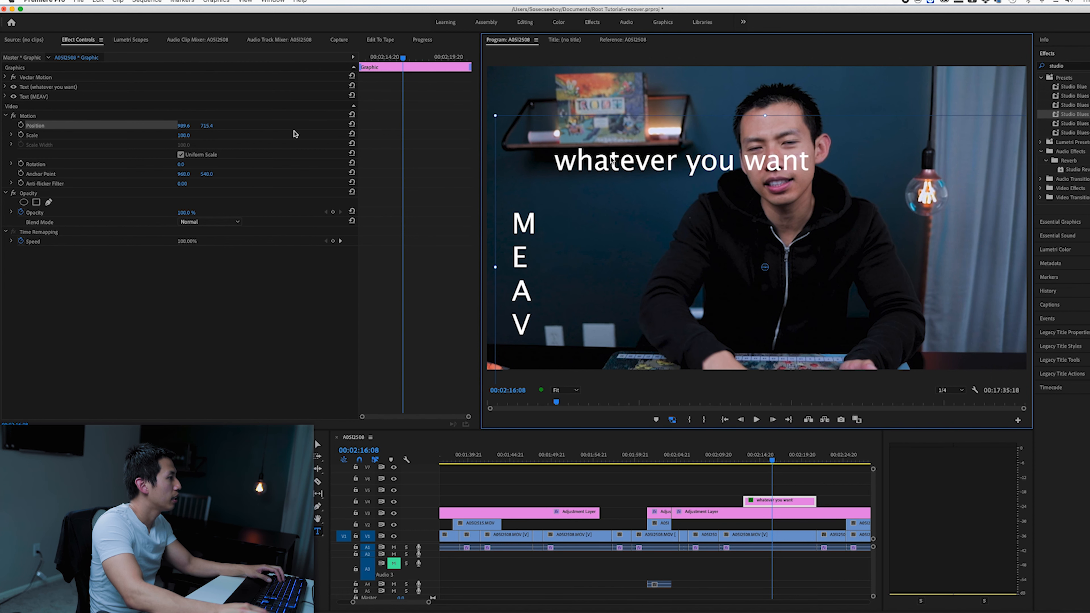
# - Try scaling the text graphic to 102, and return its scale to 100
pyautogui.click(88, 136)
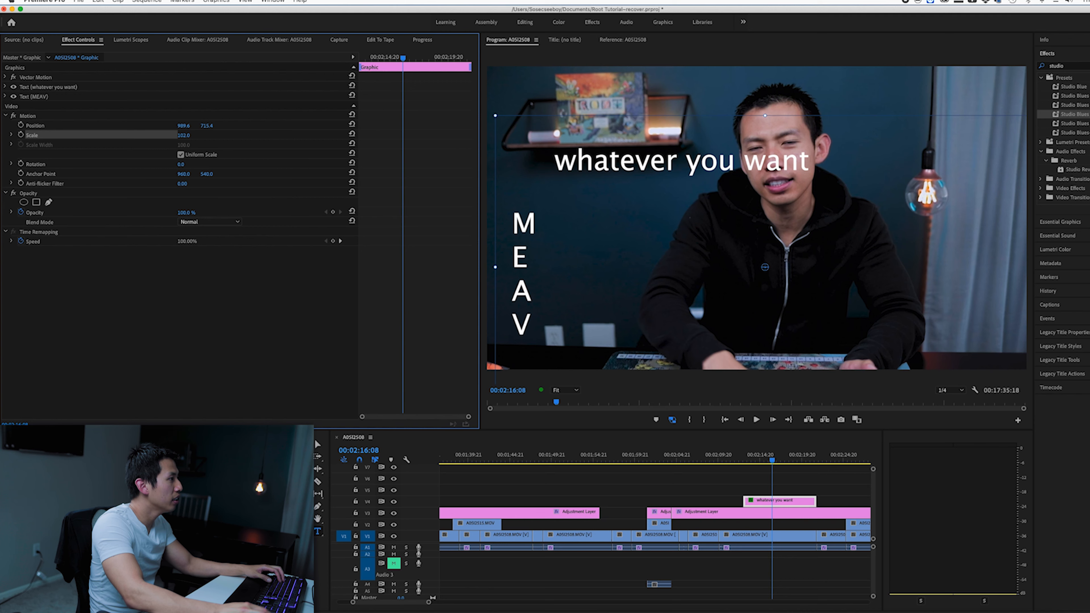
pyautogui.moveTo(184, 135)
pyautogui.mouseDown()
pyautogui.moveTo(309, 135)
pyautogui.moveTo(183, 135)
pyautogui.mouseUp()
pyautogui.click(626, 159)
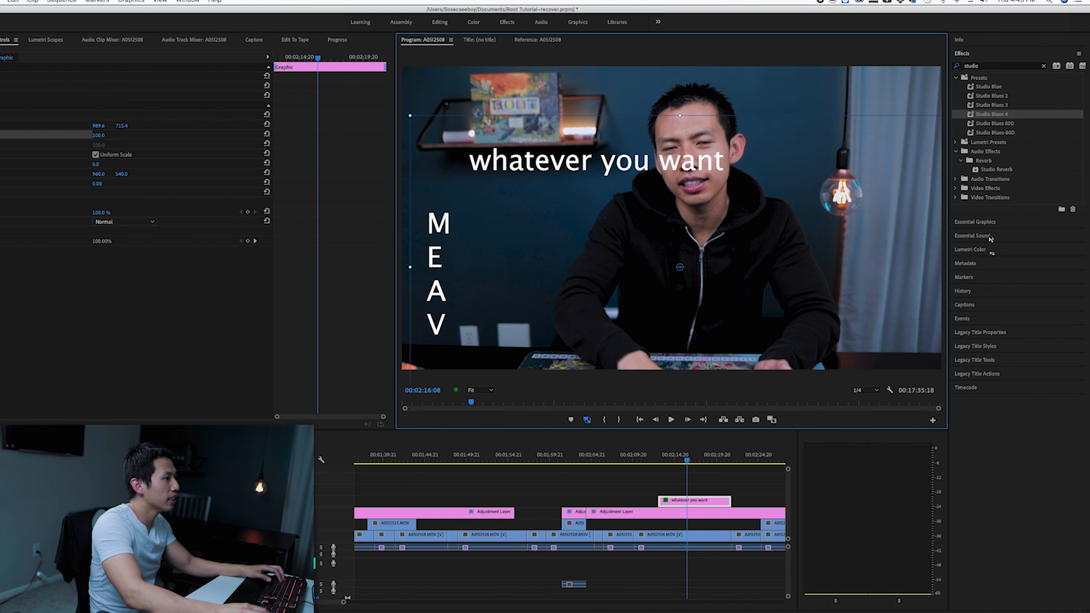
# - Enlarge the "whatever you want" text to size 128, try centre and right alignment, and return it to left alignment
pyautogui.click(990, 222)
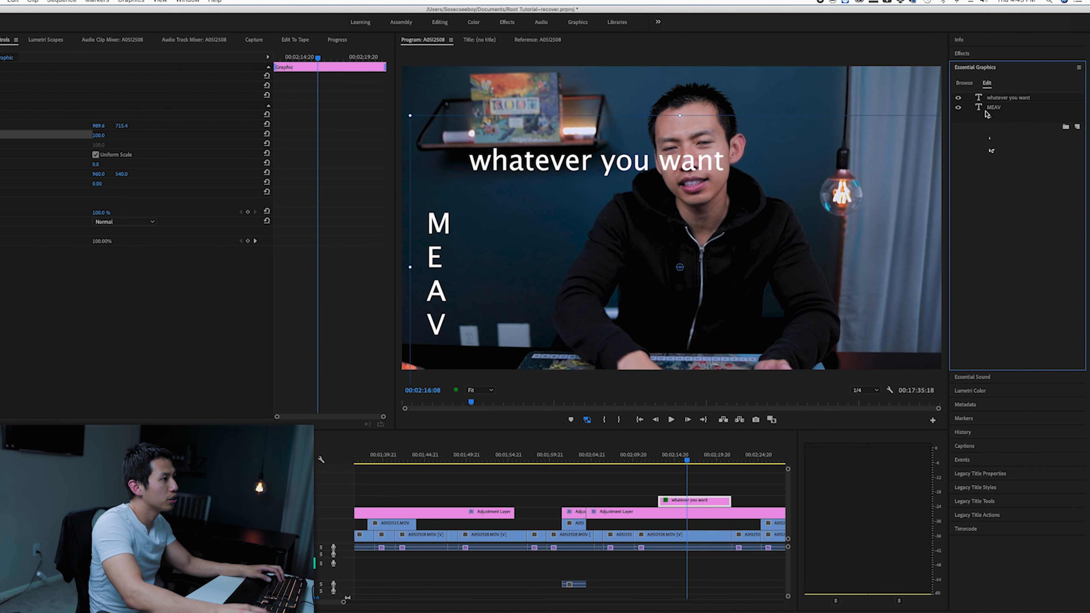
pyautogui.click(981, 99)
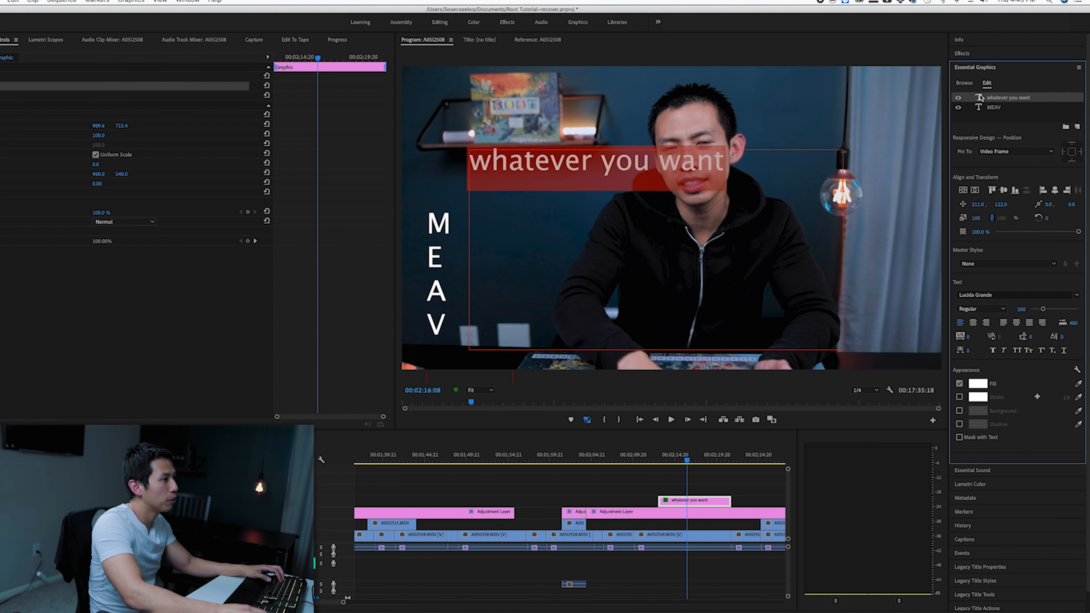
pyautogui.moveTo(1043, 309); pyautogui.dragTo(1046, 309)
pyautogui.click(974, 323)
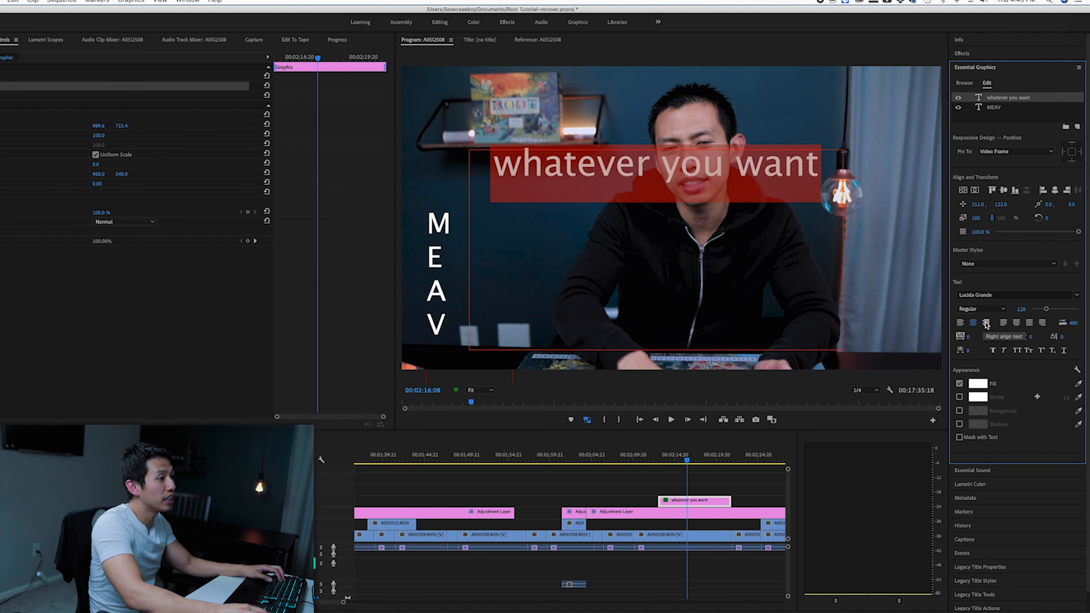
pyautogui.click(986, 323)
pyautogui.click(960, 322)
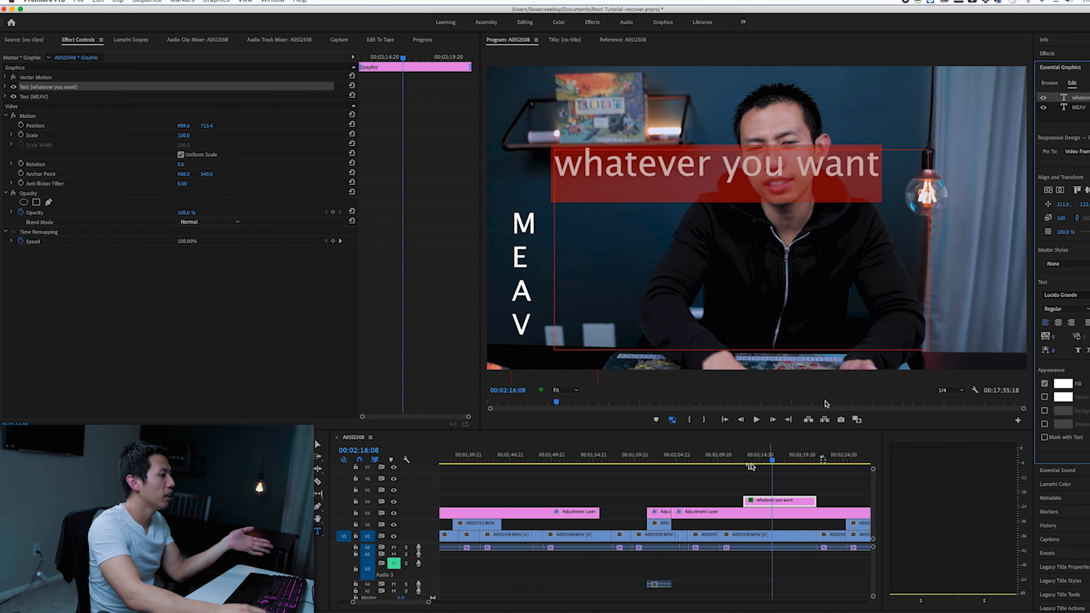
# - Animate the text graphic's Position from a keyframe at its start to a vertical value of 1277.4 at 00:02:16:16
pyautogui.click(768, 535)
pyautogui.click(745, 461)
pyautogui.click(766, 502)
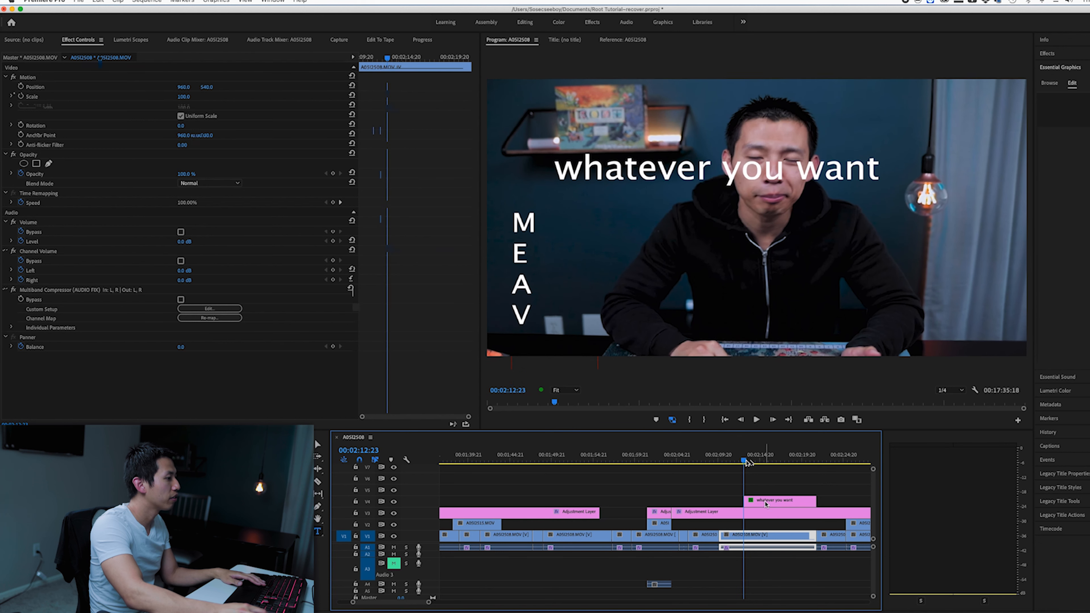
pyautogui.click(21, 126)
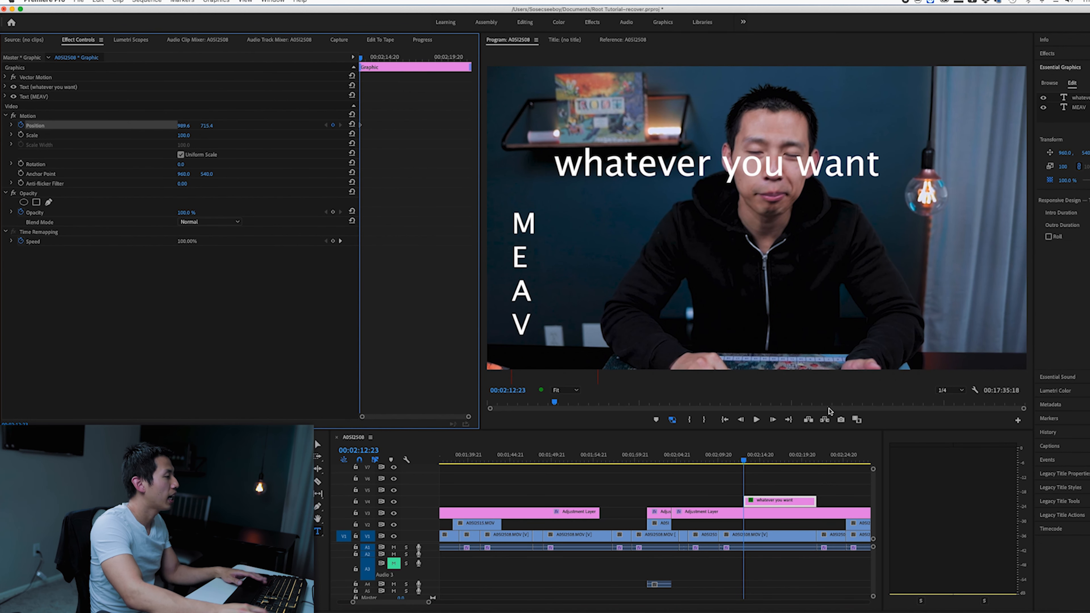
pyautogui.moveTo(751, 460); pyautogui.dragTo(775, 459)
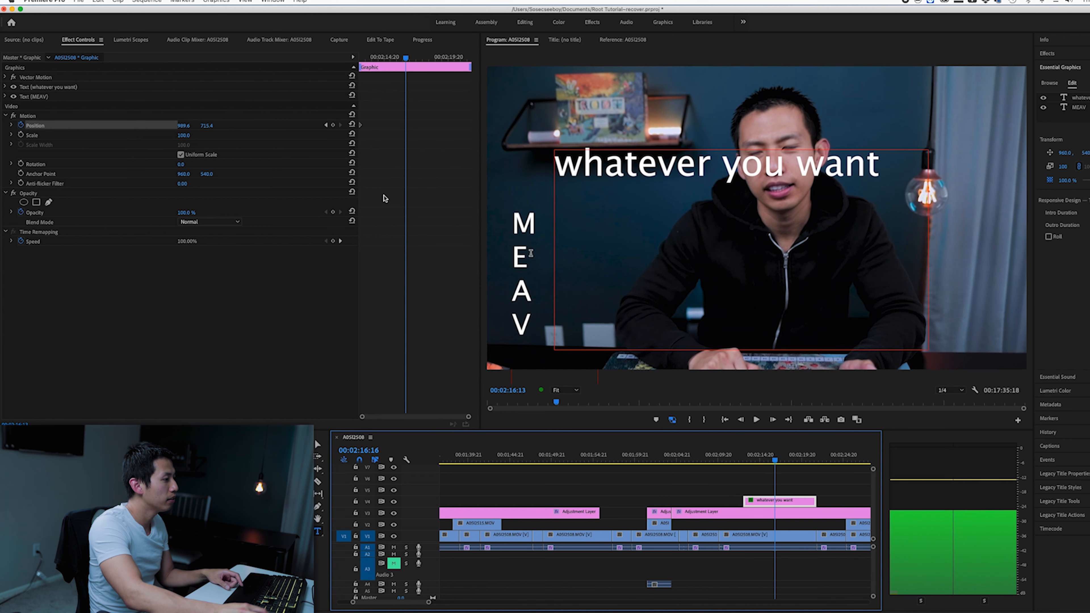
pyautogui.click(210, 127)
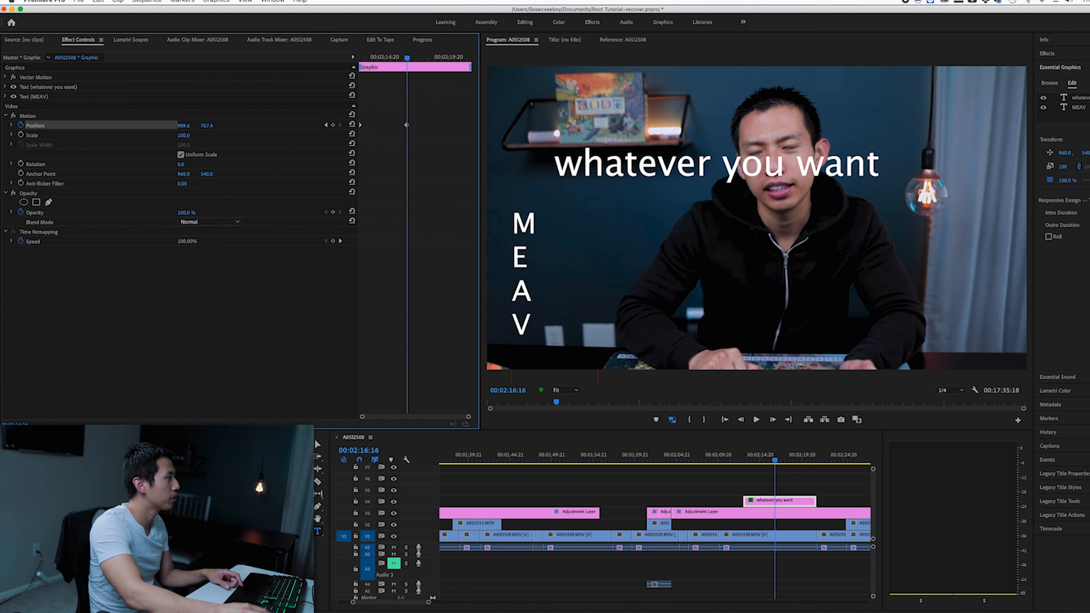
pyautogui.moveTo(206, 125); pyautogui.dragTo(326, 126)
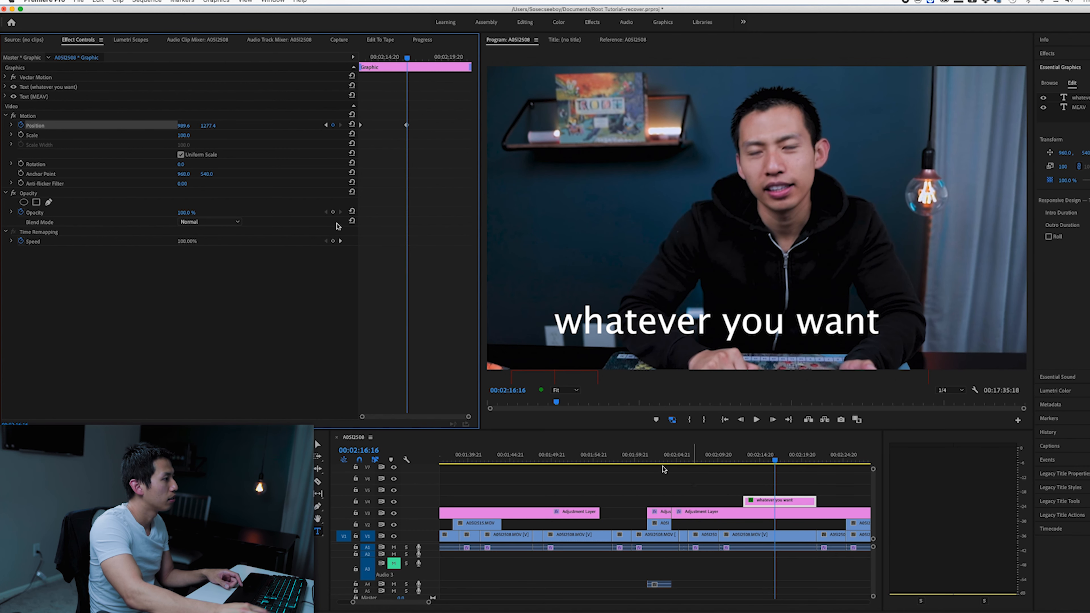
# - Play the sequence from just before the text graphic to review its position animation
pyautogui.click(742, 459)
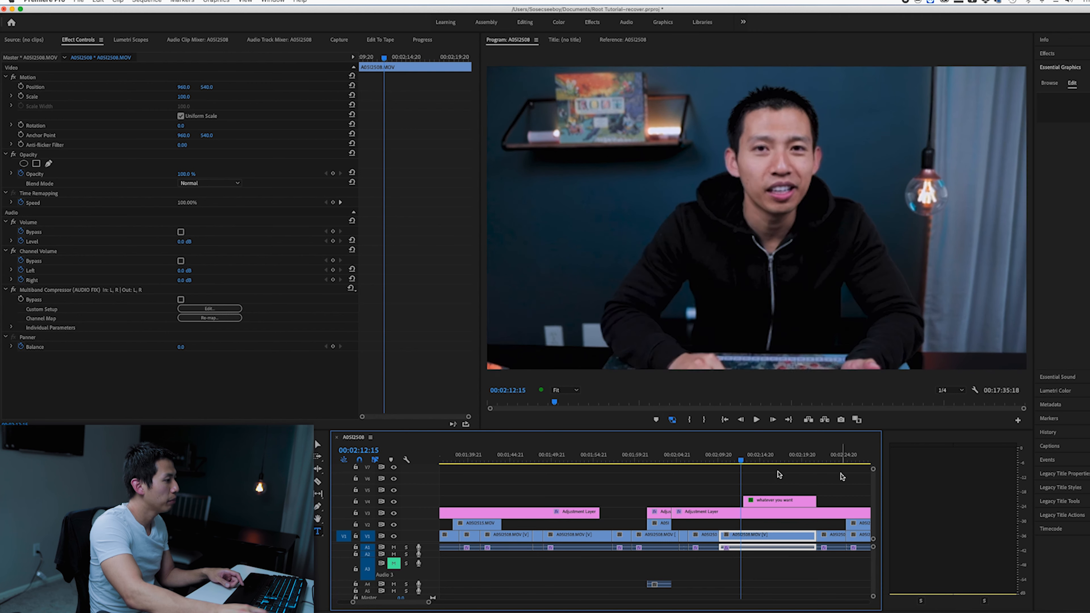
pyautogui.press('space')
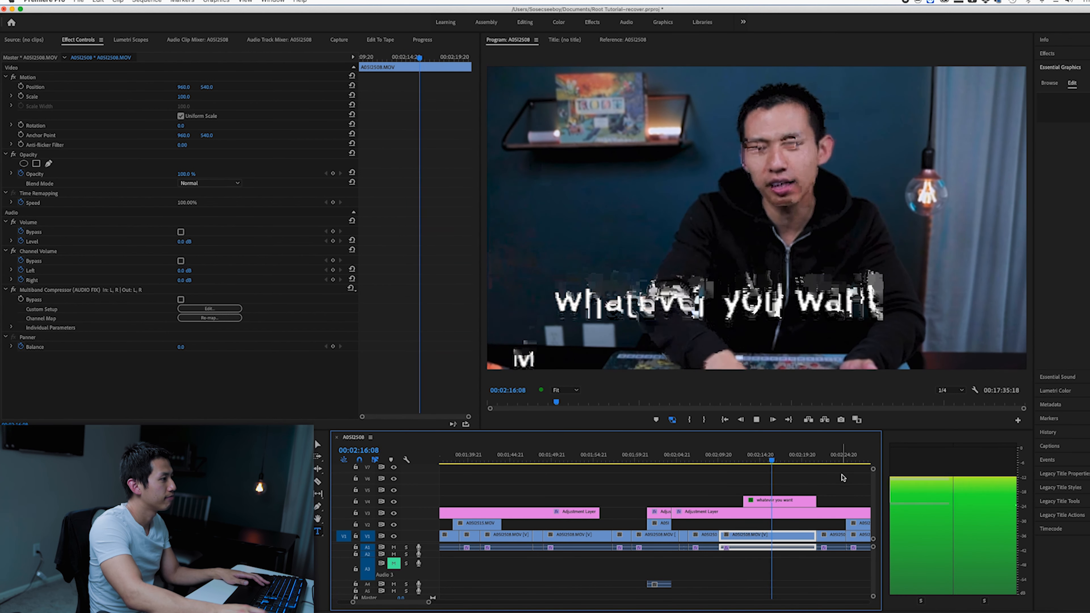
pyautogui.press('space')
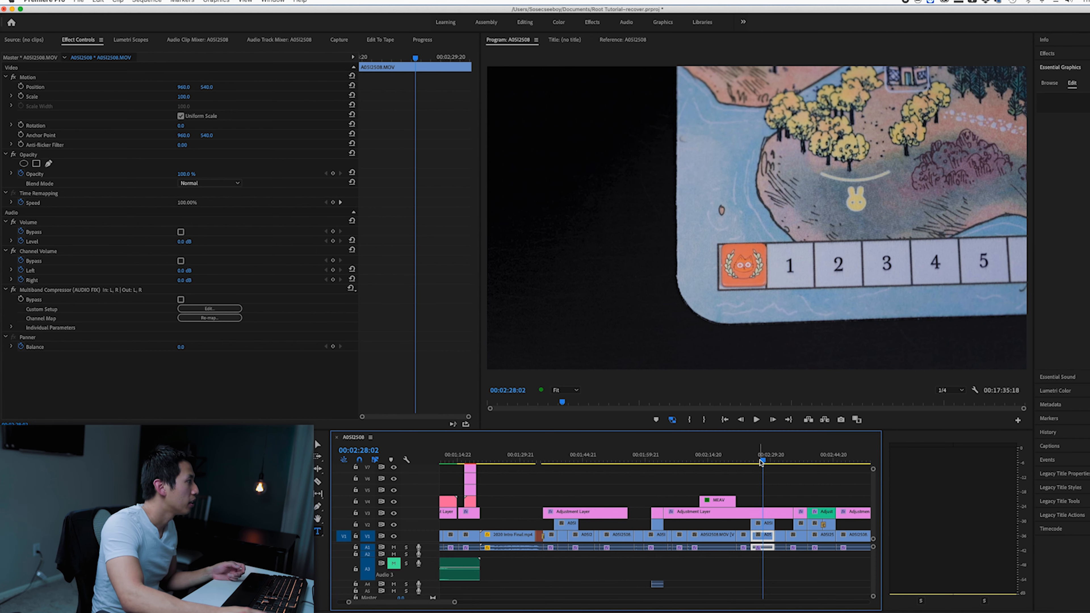
# - Find the Lumetri Color effect and apply it to the game-board clip on track V2 at 00:02:28:02
pyautogui.click(769, 524)
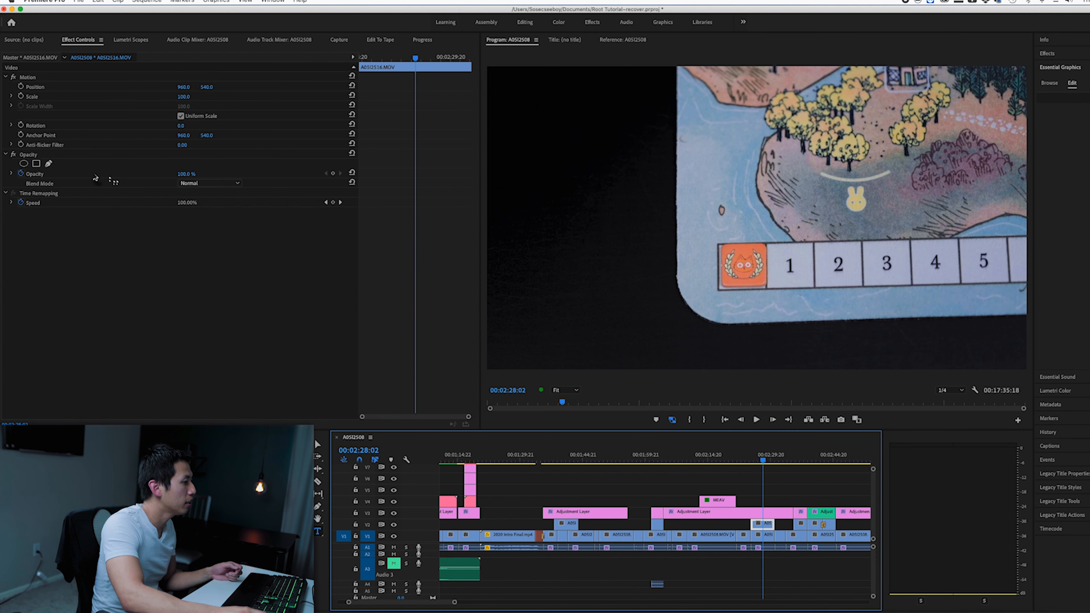
pyautogui.click(1047, 53)
pyautogui.click(1038, 69)
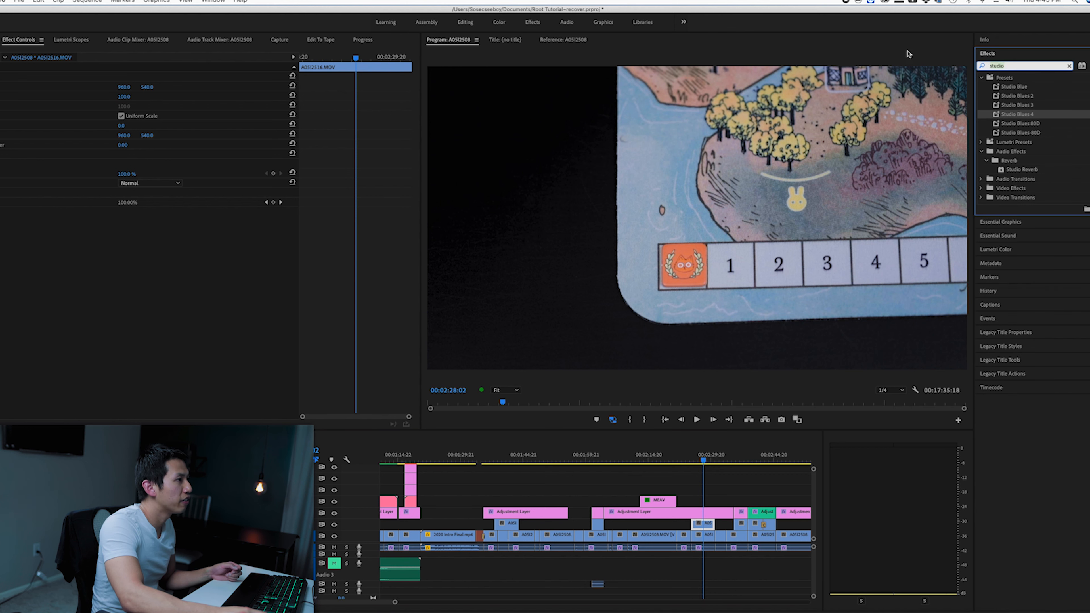
pyautogui.write('lume')
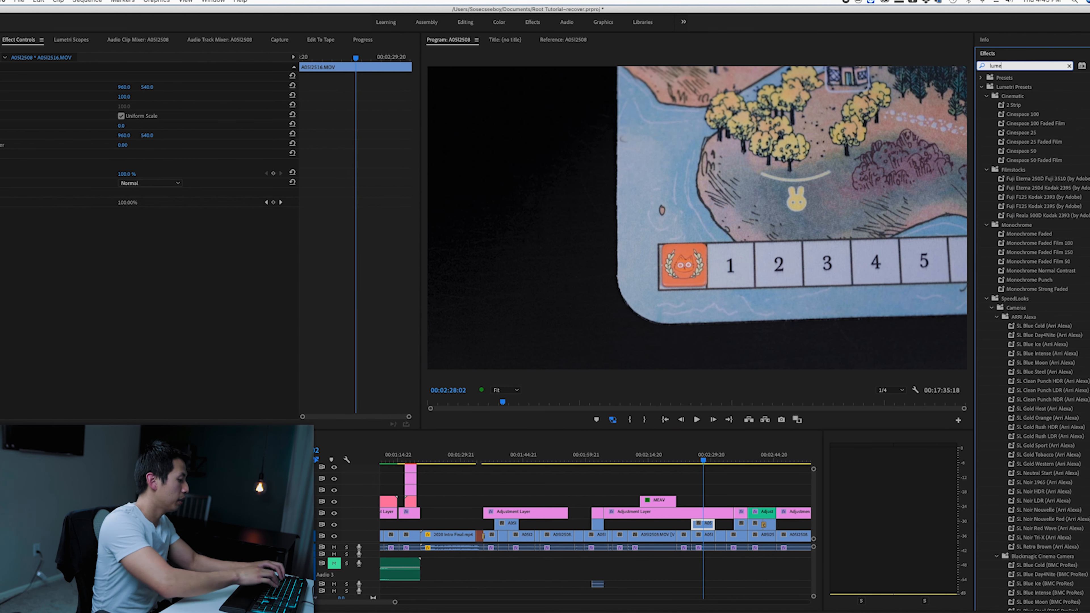
pyautogui.write('tri color')
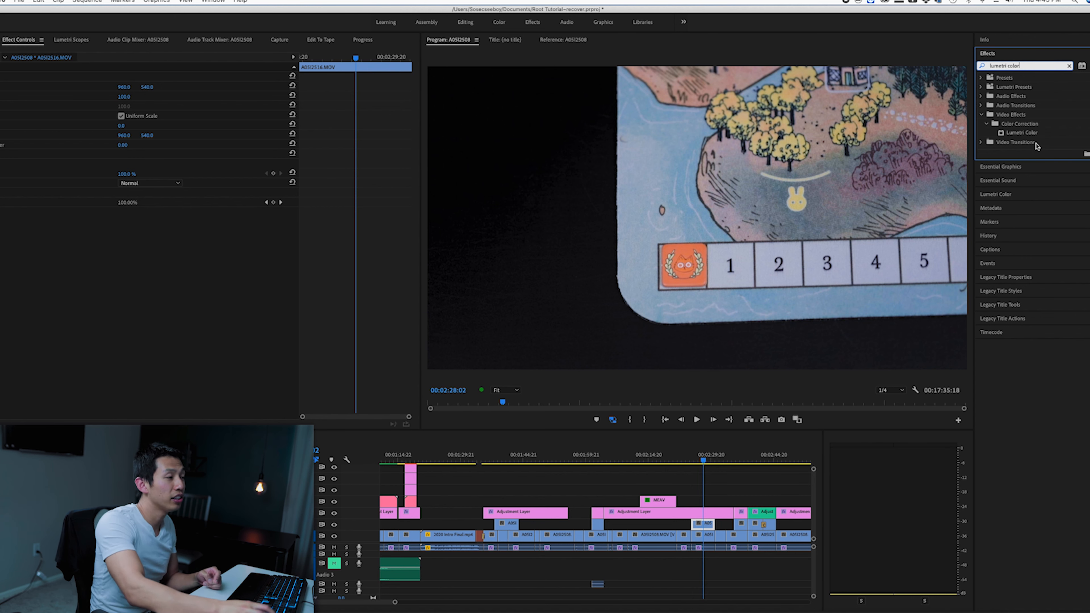
pyautogui.moveTo(990, 133); pyautogui.dragTo(814, 276)
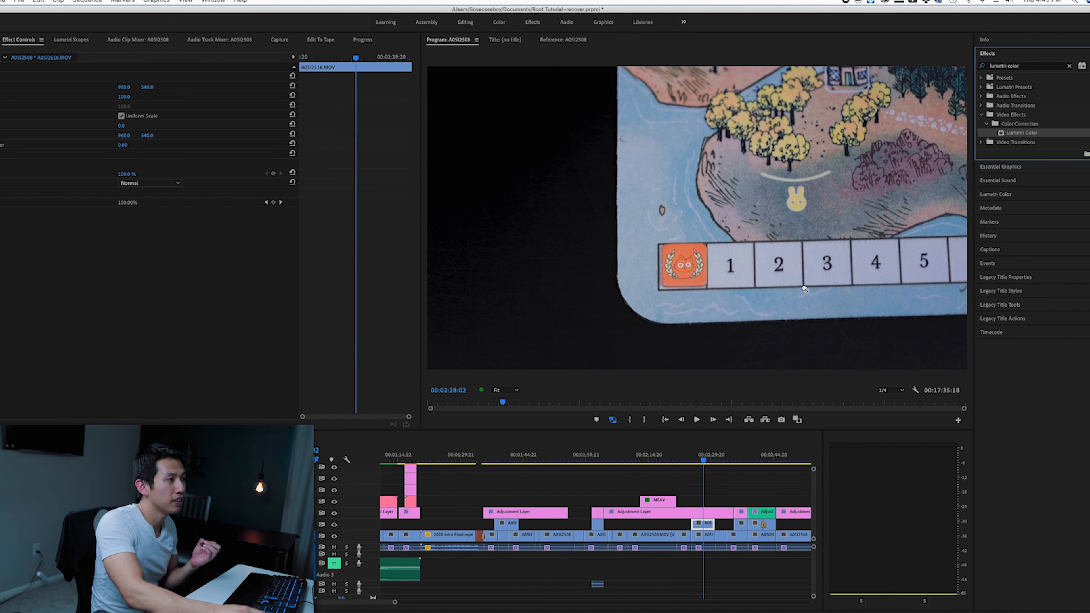
pyautogui.moveTo(735, 439); pyautogui.dragTo(703, 522)
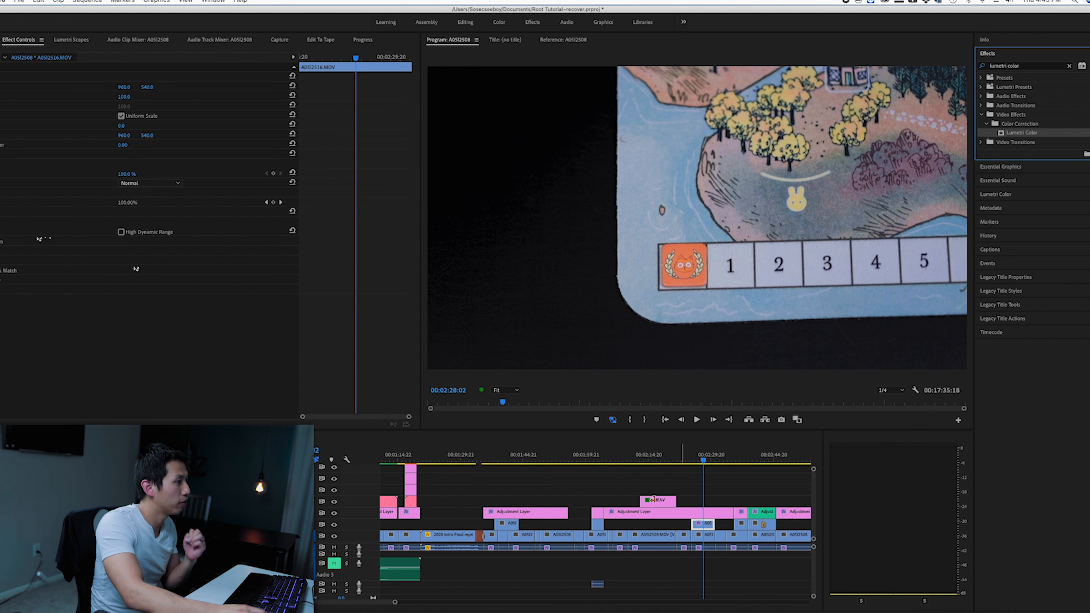
# - Expand the Basic Correction settings of the game-board clip's Lumetri Color effect
pyautogui.click(7, 242)
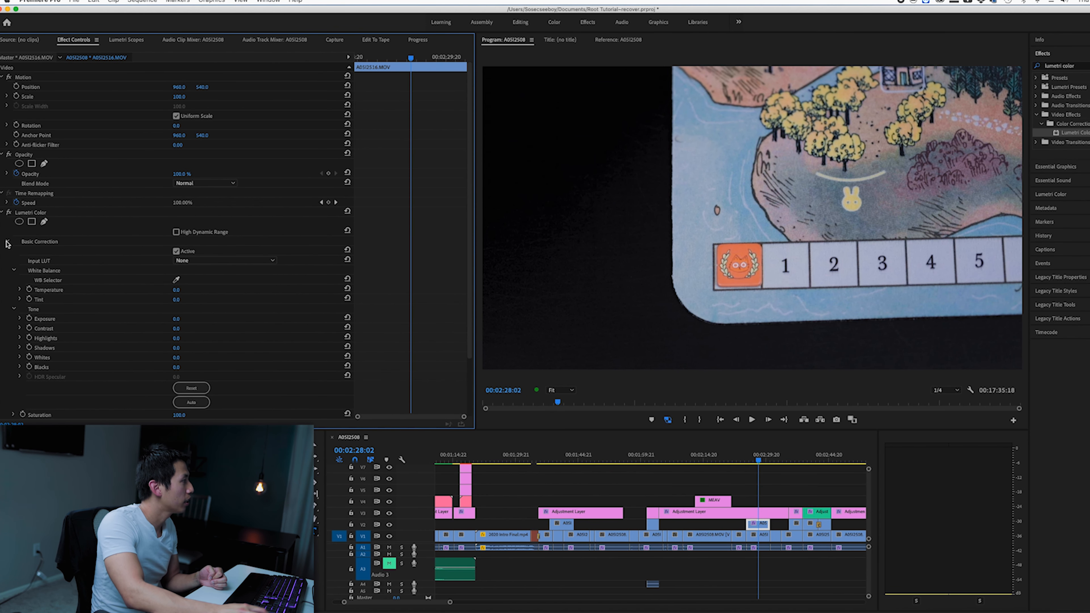
pyautogui.click(6, 243)
pyautogui.click(7, 243)
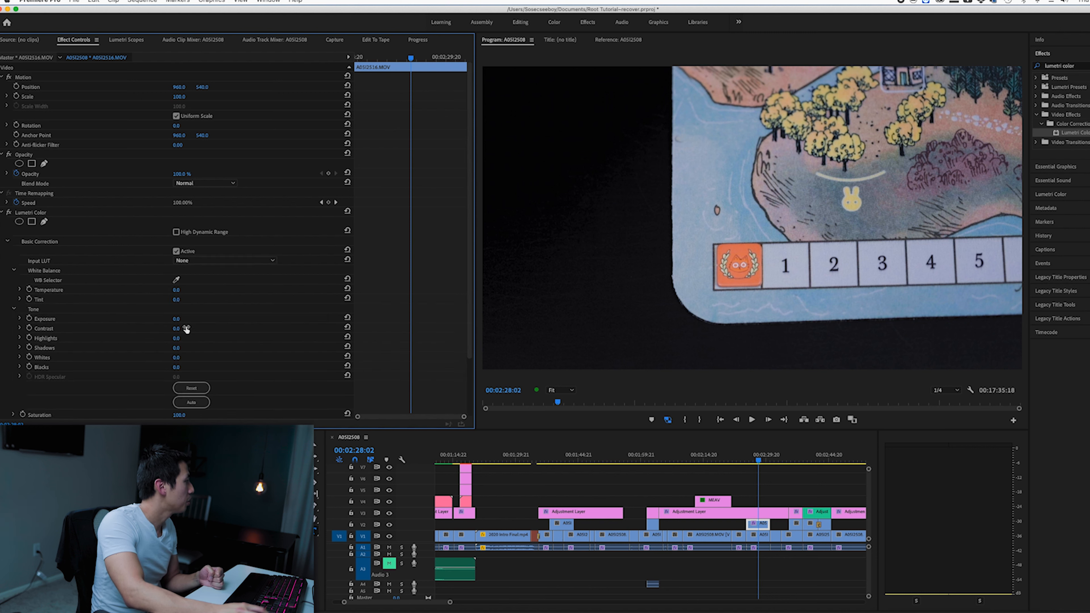
# - Add an elliptical mask to the game-board clip's Lumetri Color effect and fit it around the orange token on space 0
pyautogui.click(19, 222)
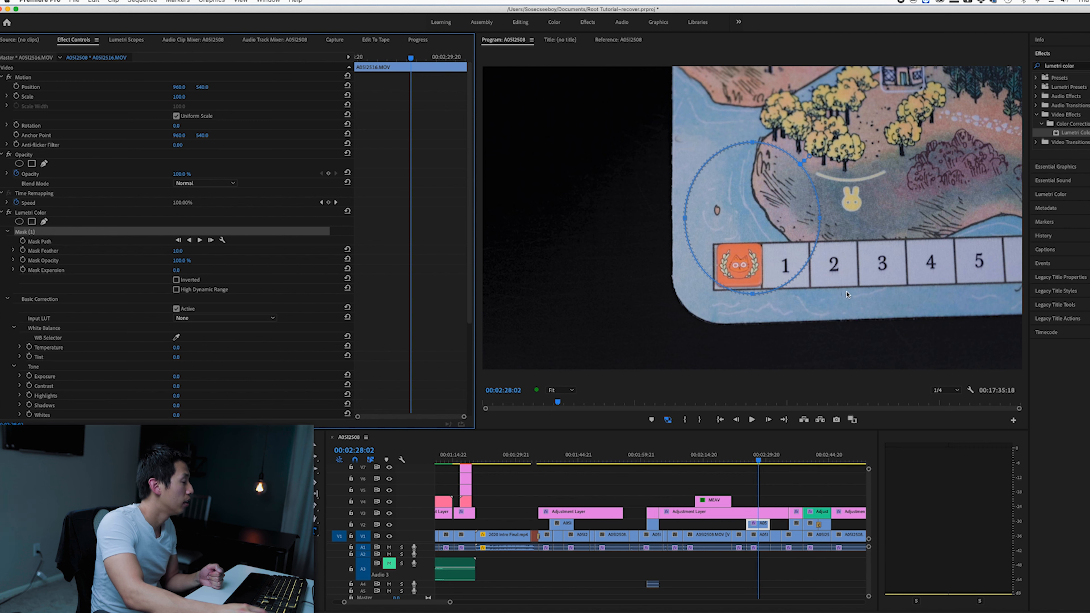
pyautogui.moveTo(753, 145); pyautogui.dragTo(792, 264)
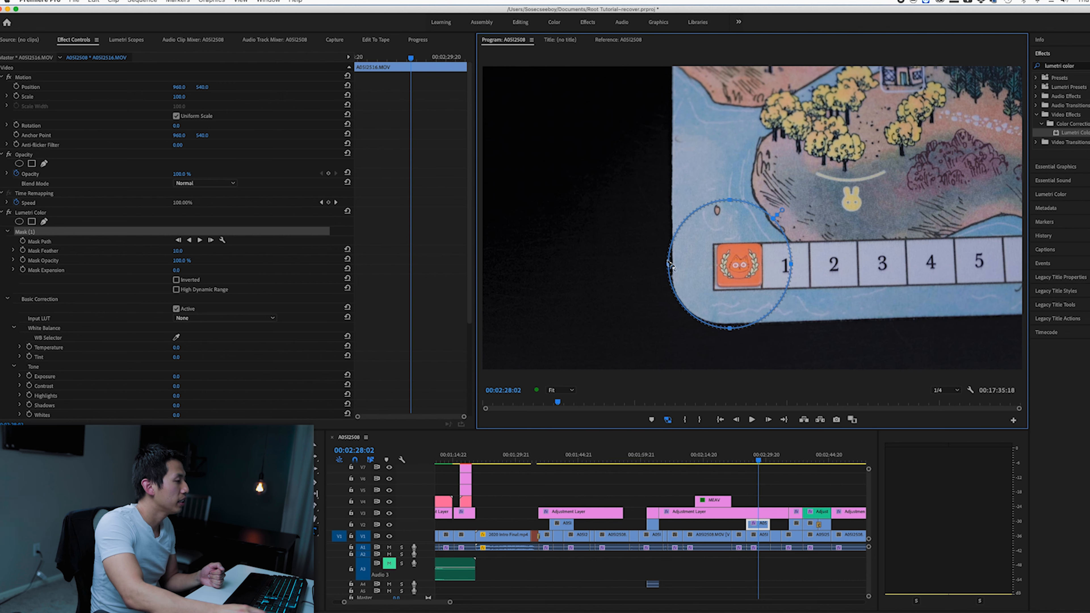
pyautogui.moveTo(668, 264); pyautogui.dragTo(677, 265)
# - Start keyframing the Lumetri Color effect's Exposure and Temperature at 00:02:25:13, before the token is placed
pyautogui.moveTo(754, 461); pyautogui.dragTo(748, 462)
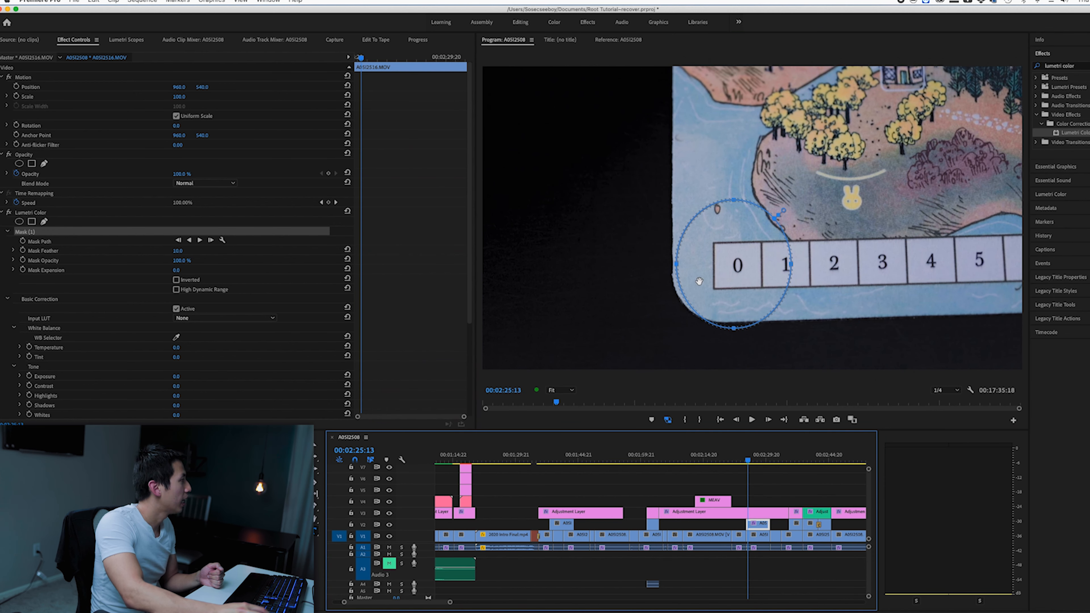
pyautogui.click(124, 234)
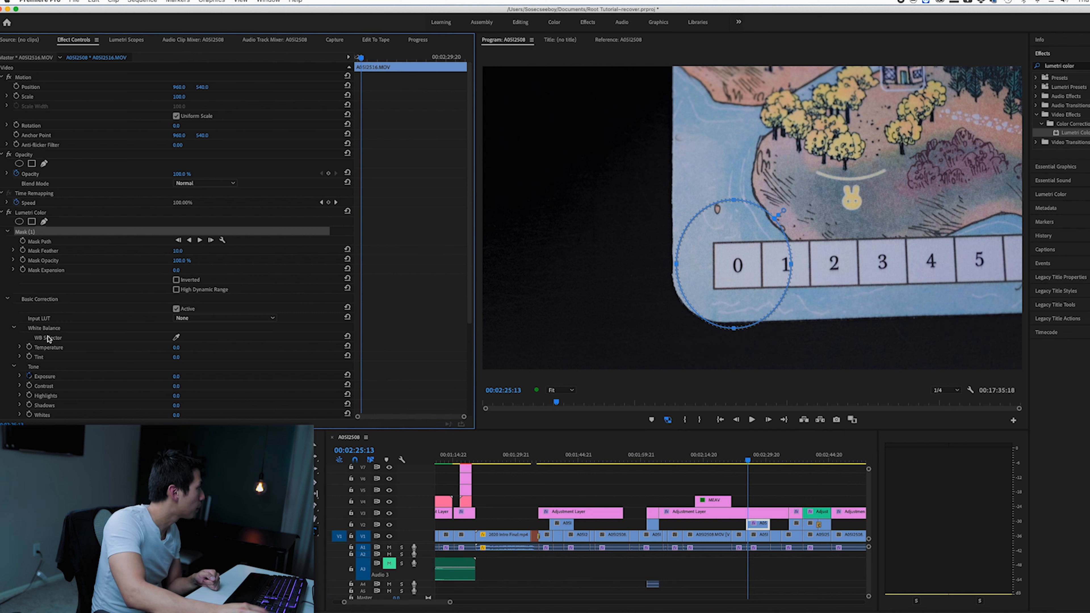
pyautogui.click(29, 376)
pyautogui.click(29, 347)
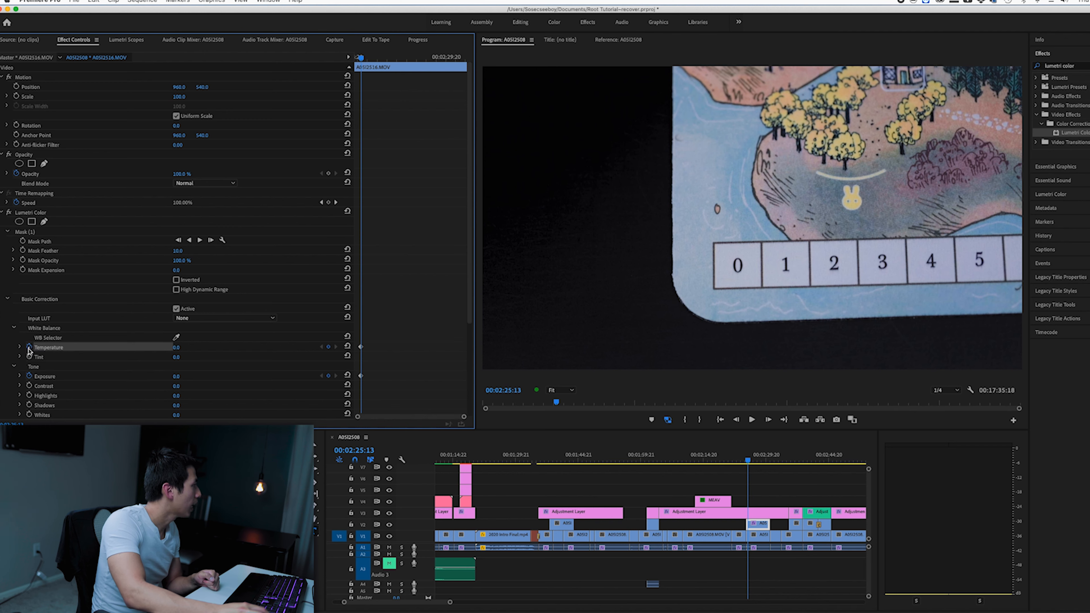
# - Brighten and warm the masked area at 00:02:27:10 with an Exposure of 1.9 and a Temperature of 81.0
pyautogui.moveTo(748, 460); pyautogui.dragTo(756, 460)
pyautogui.click(178, 377)
pyautogui.moveTo(178, 377)
pyautogui.mouseDown()
pyautogui.moveTo(198, 378)
pyautogui.moveTo(190, 378)
pyautogui.mouseUp()
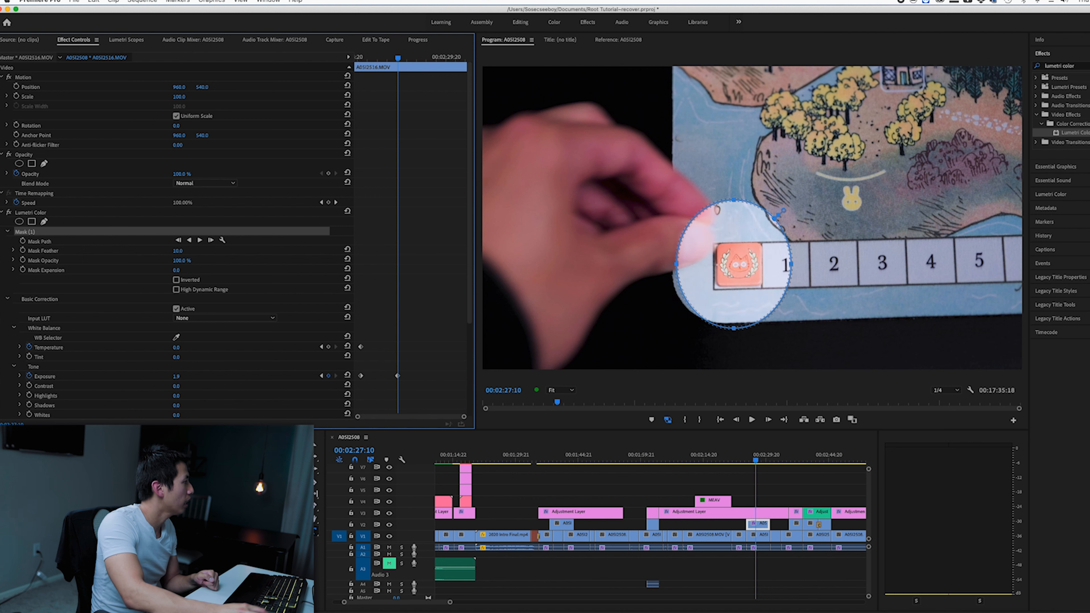
pyautogui.moveTo(178, 348); pyautogui.dragTo(232, 348)
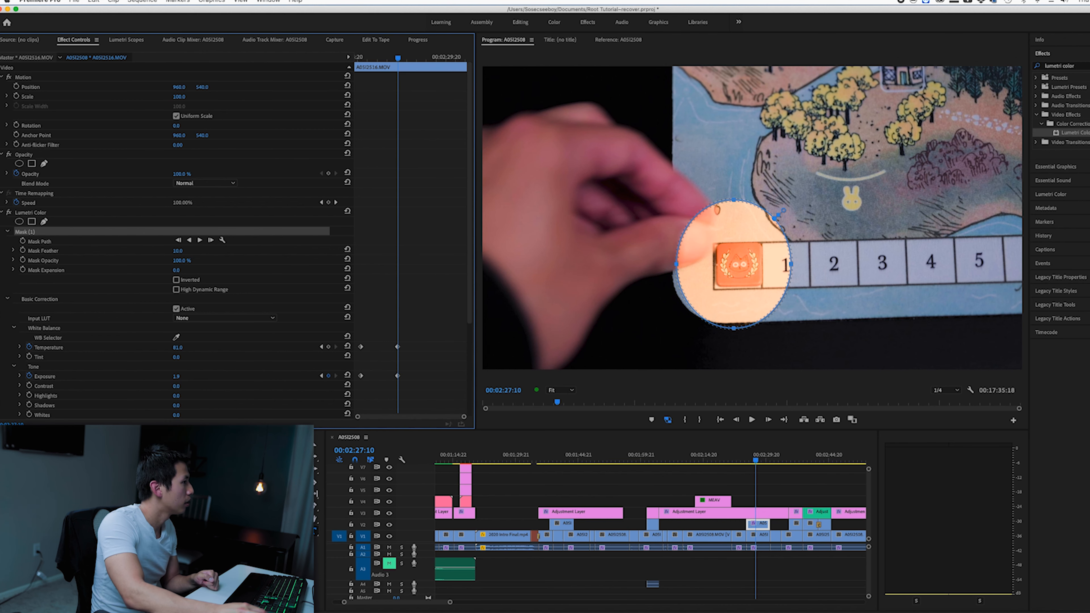
# - Play the sequence from 00:02:24:08 to review the masked highlight around the token
pyautogui.click(743, 462)
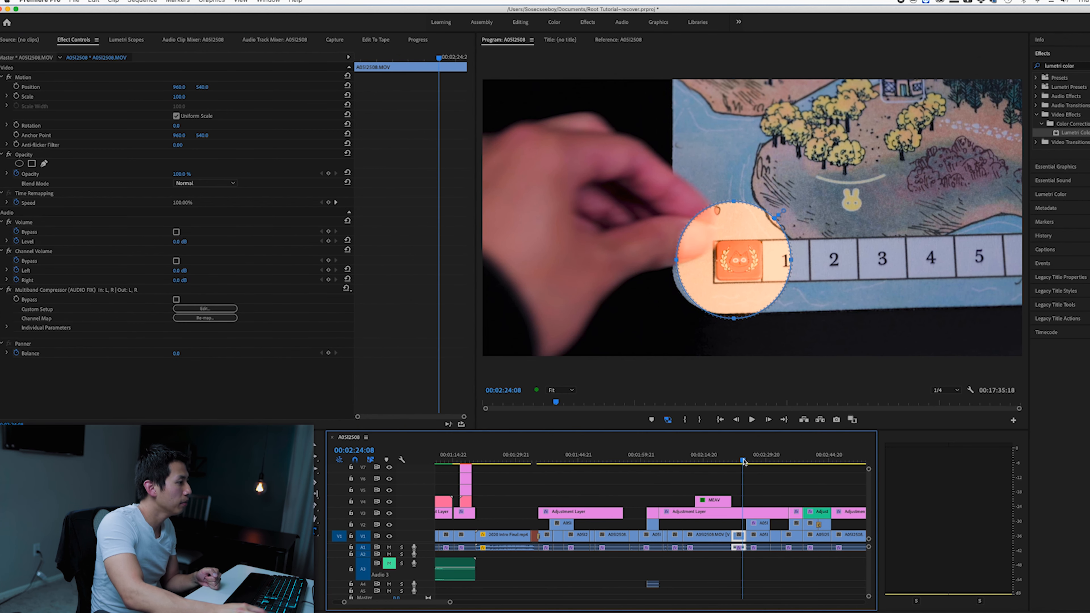
pyautogui.press('space')
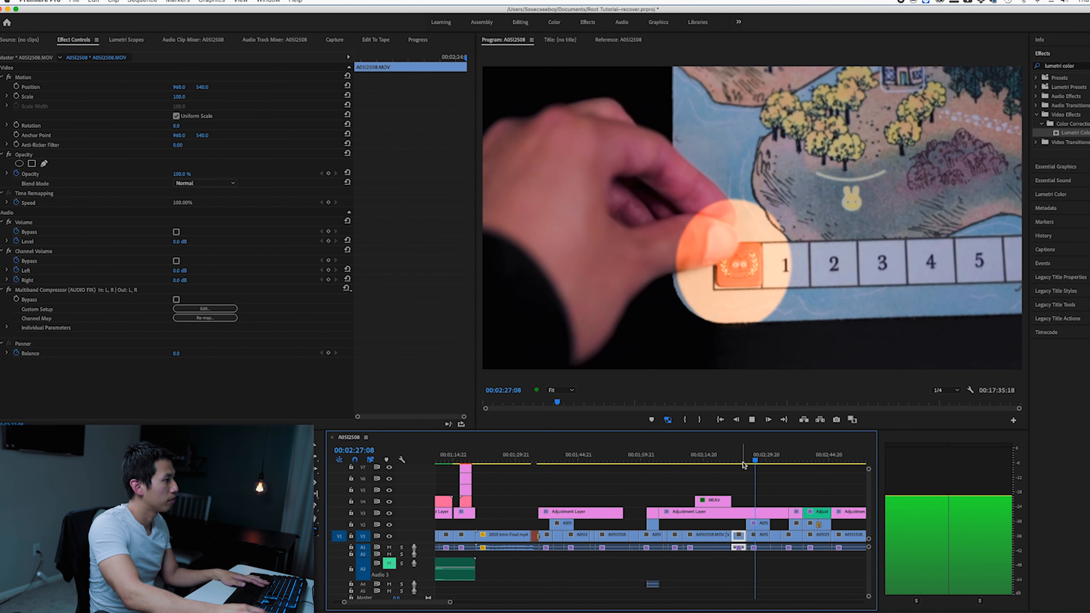
pyautogui.press('space')
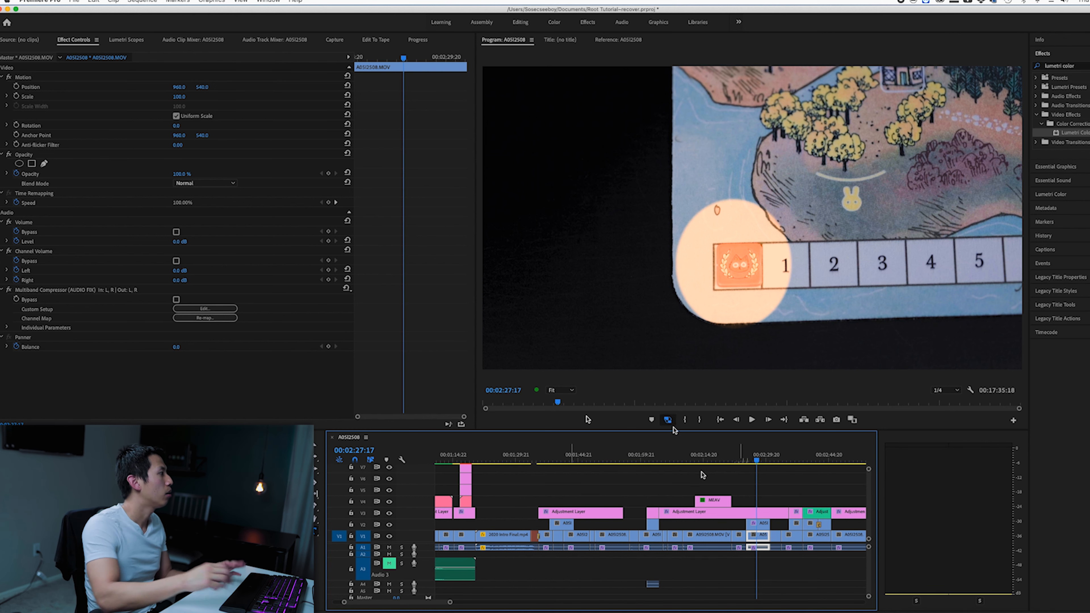
# - Find the Magnify effect and apply it to the game-board clip on track V2
pyautogui.click(758, 524)
pyautogui.scroll(-2, 98, 341)
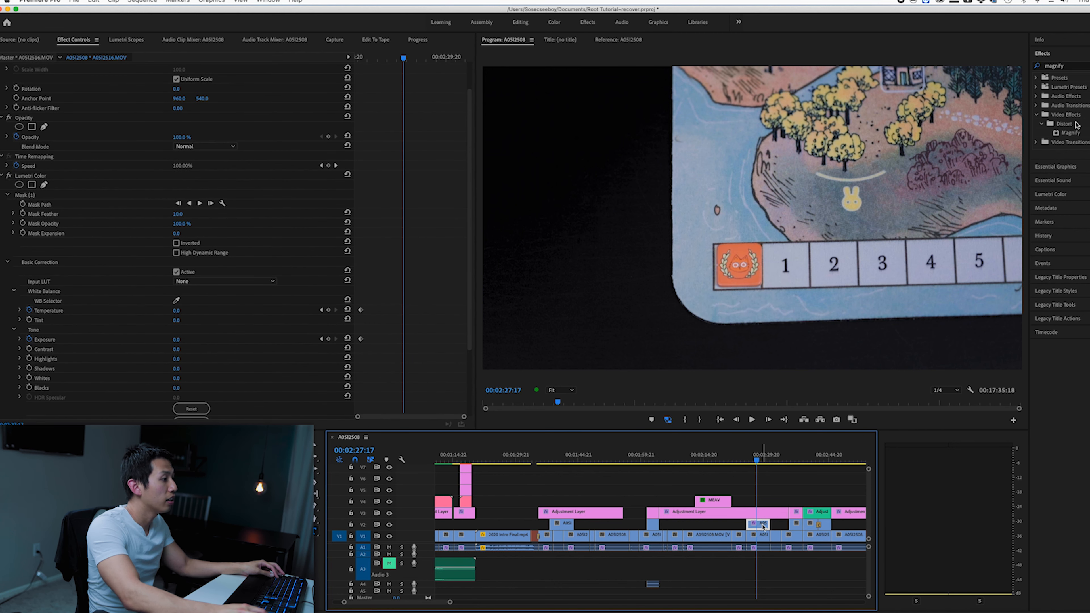
pyautogui.click(1077, 134)
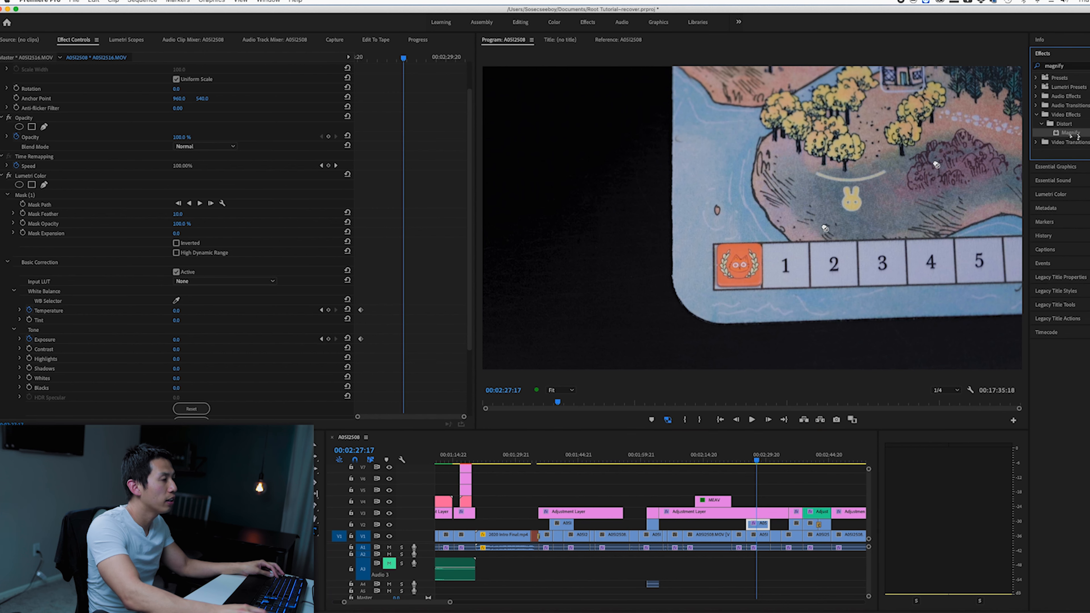
pyautogui.moveTo(825, 227); pyautogui.dragTo(759, 523)
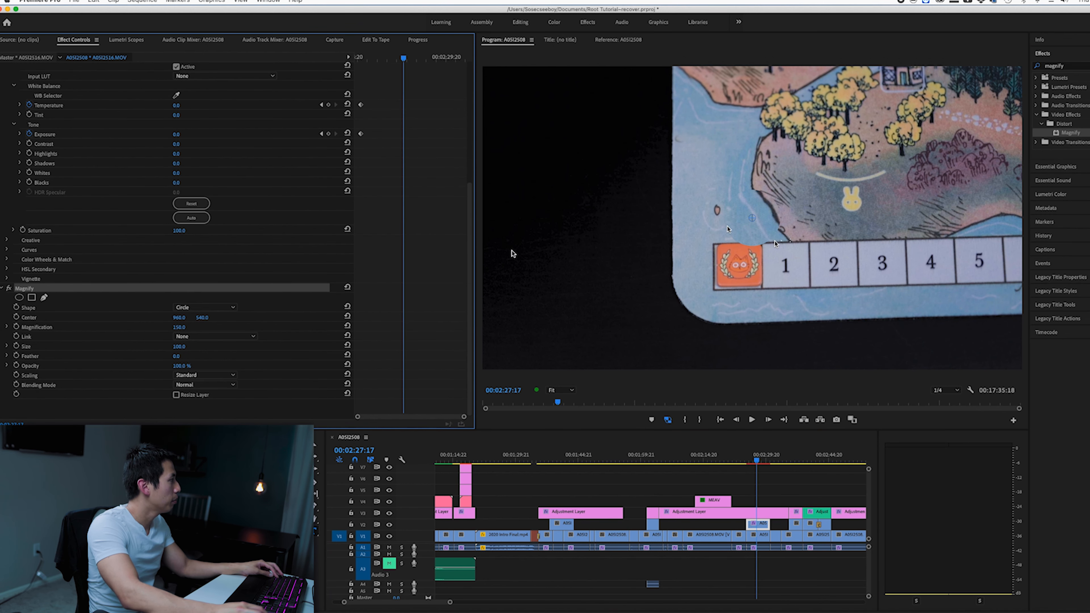
# - Move the Magnify effect's Center to 909.0, 706.0 over the orange token and adjust its Magnification
pyautogui.click(63, 310)
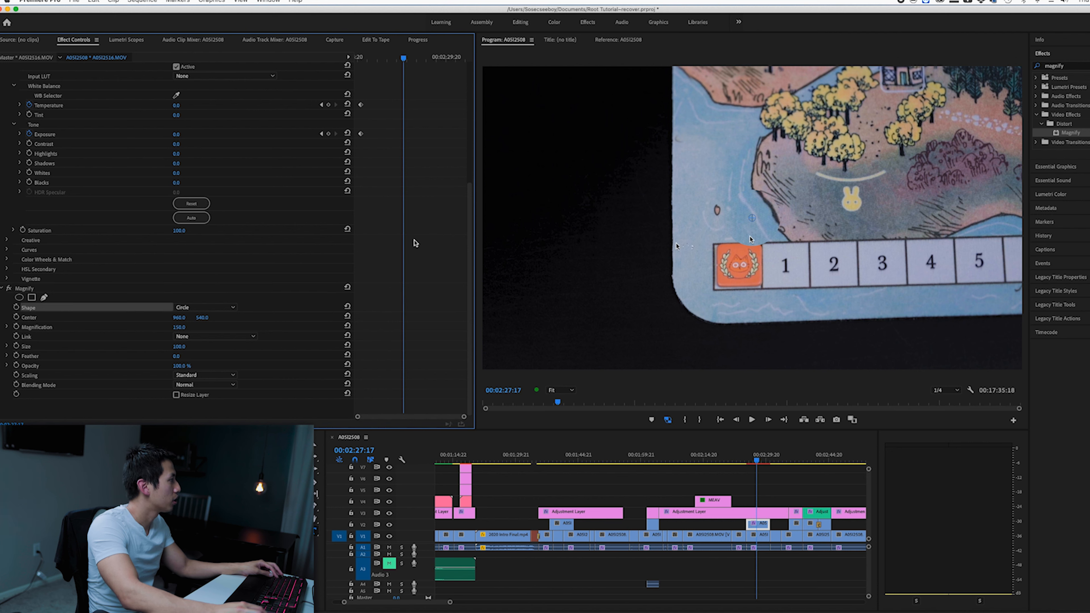
pyautogui.click(768, 236)
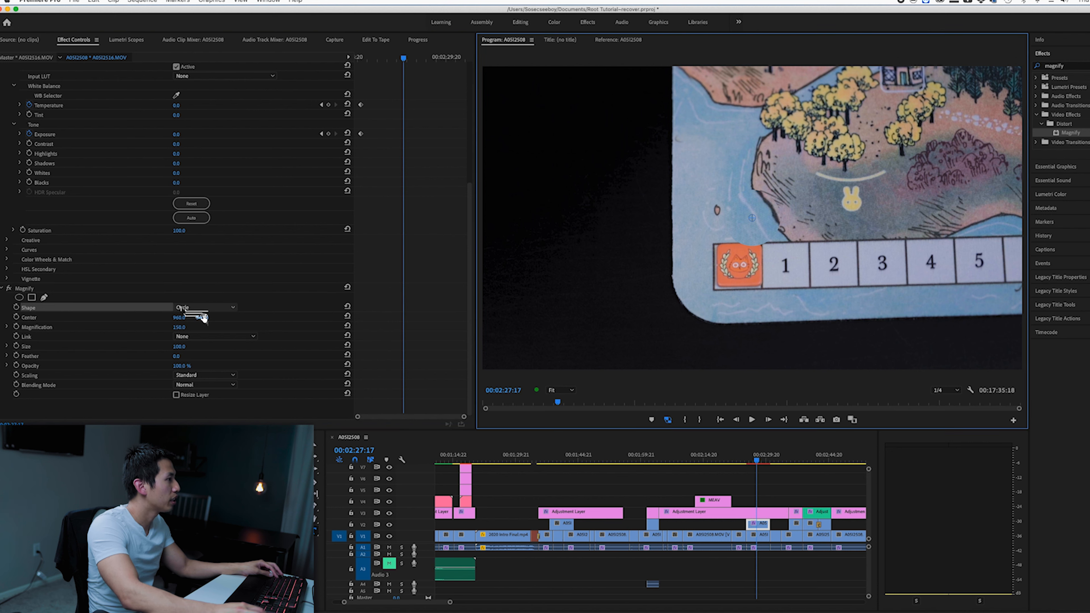
pyautogui.moveTo(200, 317); pyautogui.dragTo(270, 318)
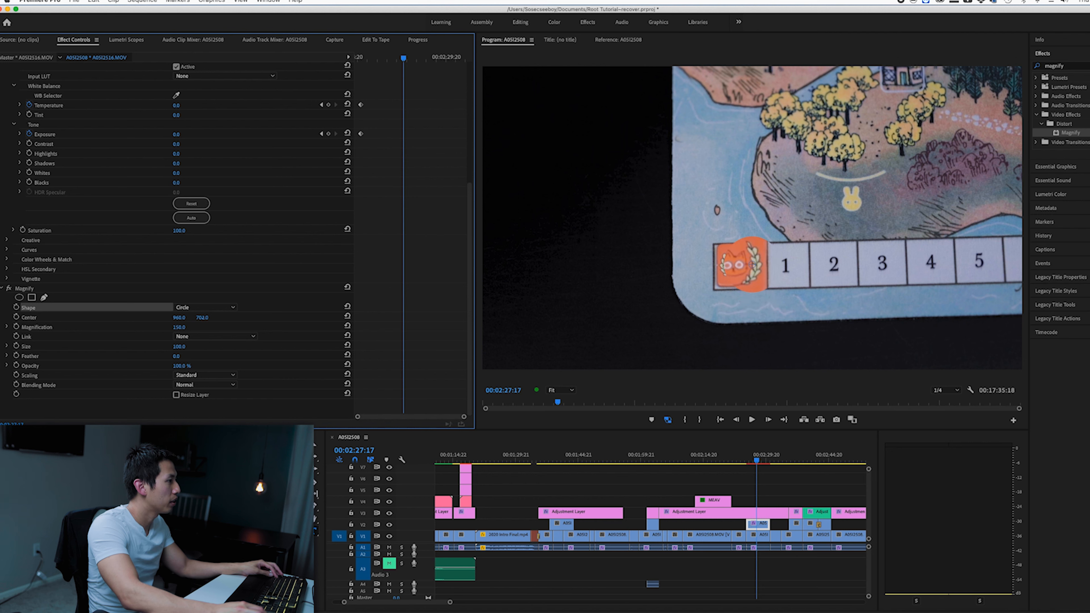
pyautogui.moveTo(179, 318)
pyautogui.mouseDown()
pyautogui.moveTo(210, 317)
pyautogui.moveTo(142, 317)
pyautogui.moveTo(184, 318)
pyautogui.mouseUp()
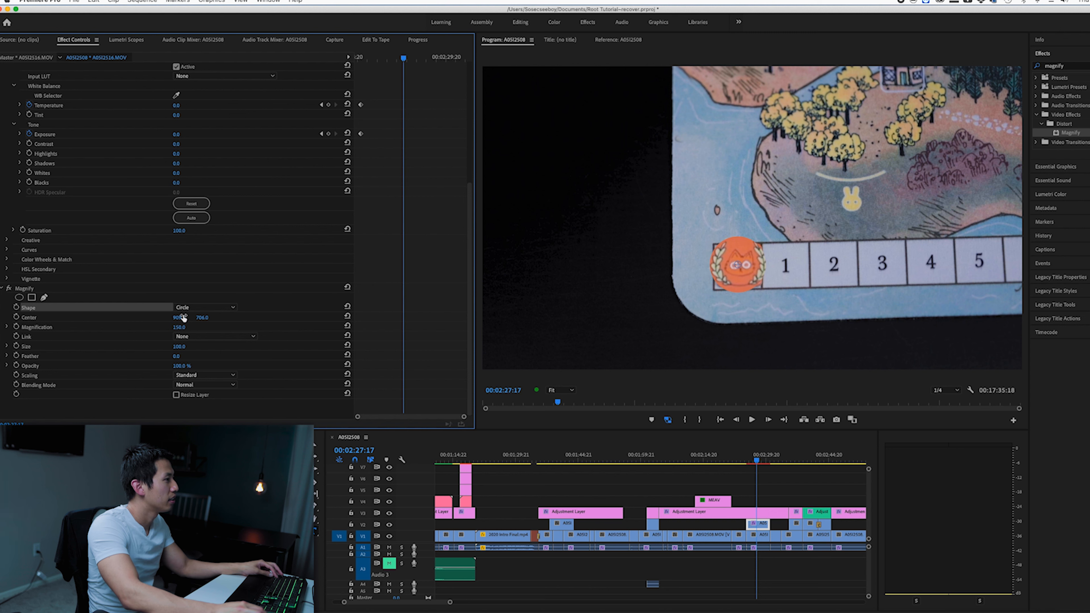
pyautogui.click(233, 308)
pyautogui.click(202, 317)
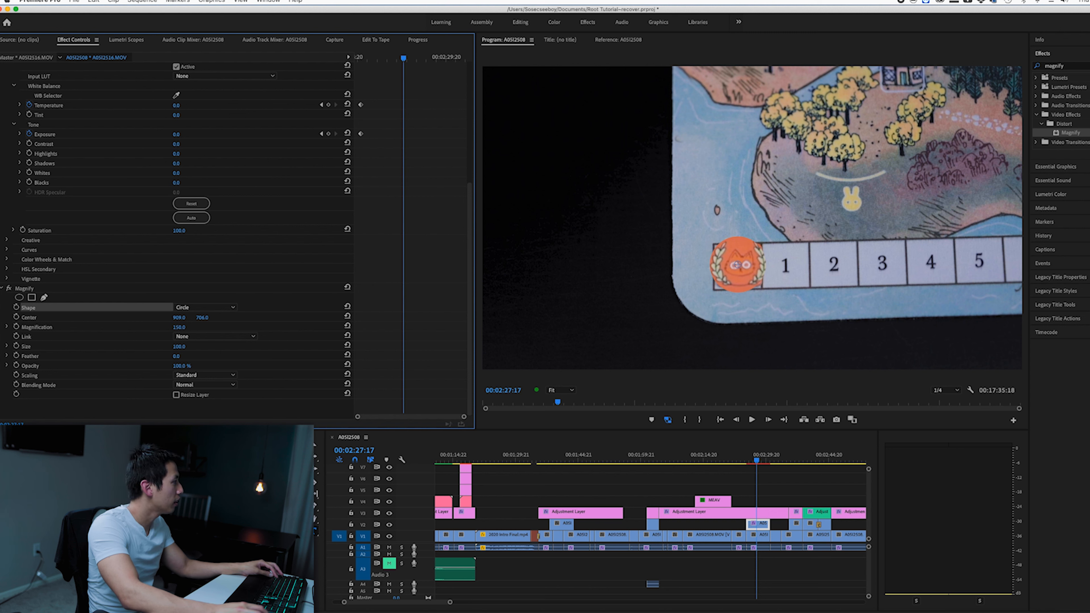
pyautogui.moveTo(179, 327); pyautogui.dragTo(212, 347)
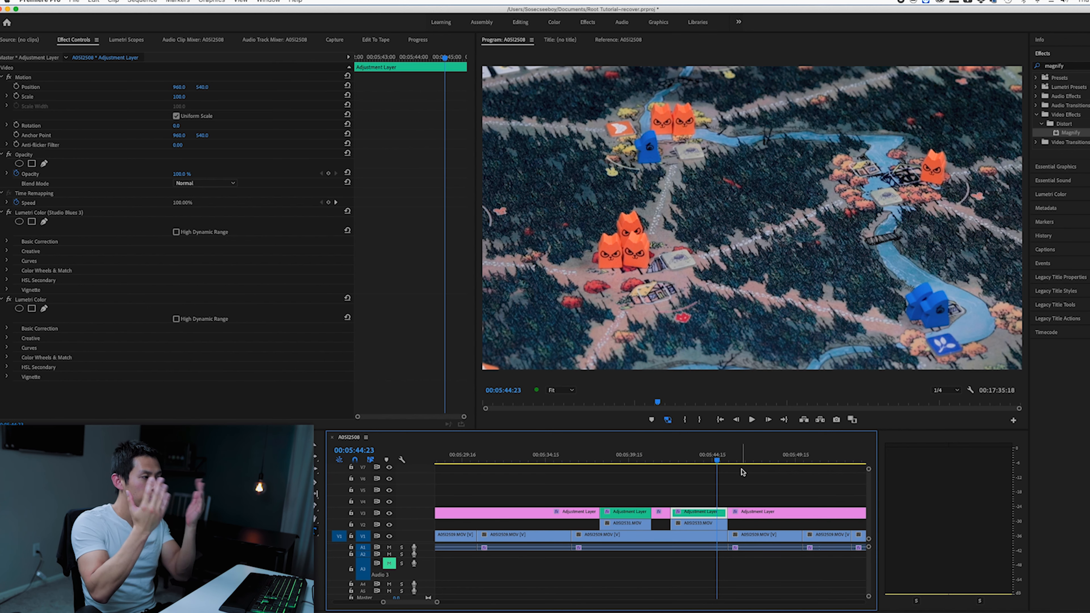
# - Try the Green, Light Blue and Blue labels on the adjustment layer that starts at 00:05:42:05
pyautogui.click(756, 459)
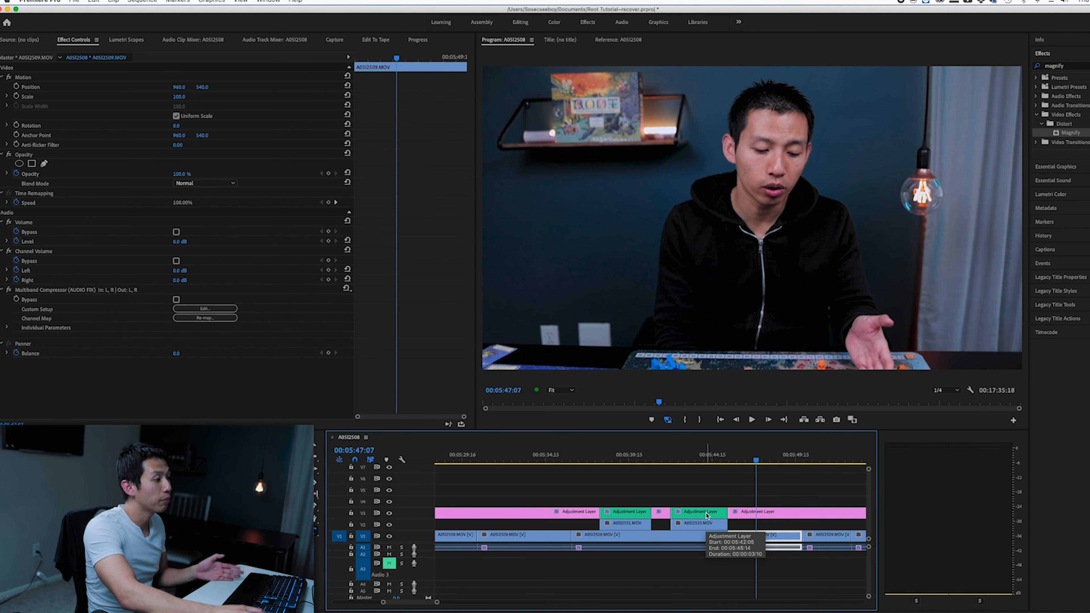
pyautogui.rightClick(706, 516)
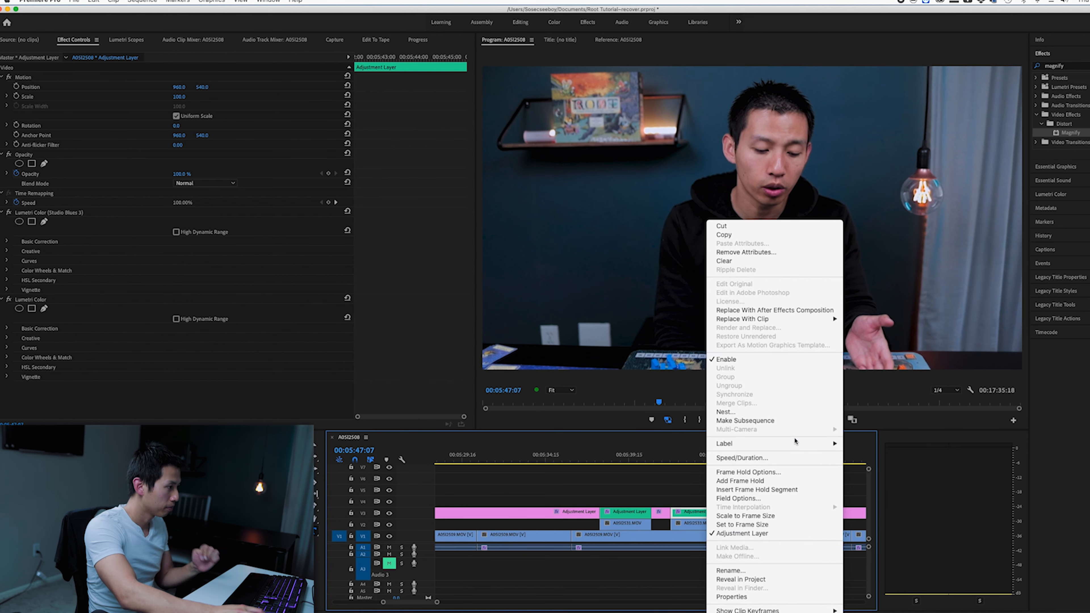
pyautogui.moveTo(795, 443)
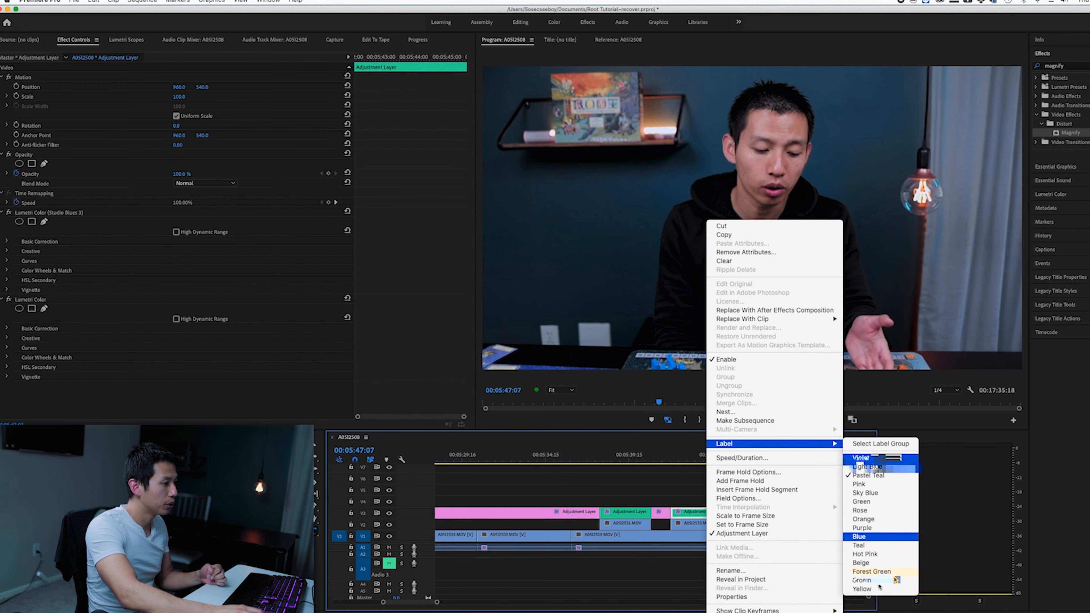
pyautogui.click(885, 502)
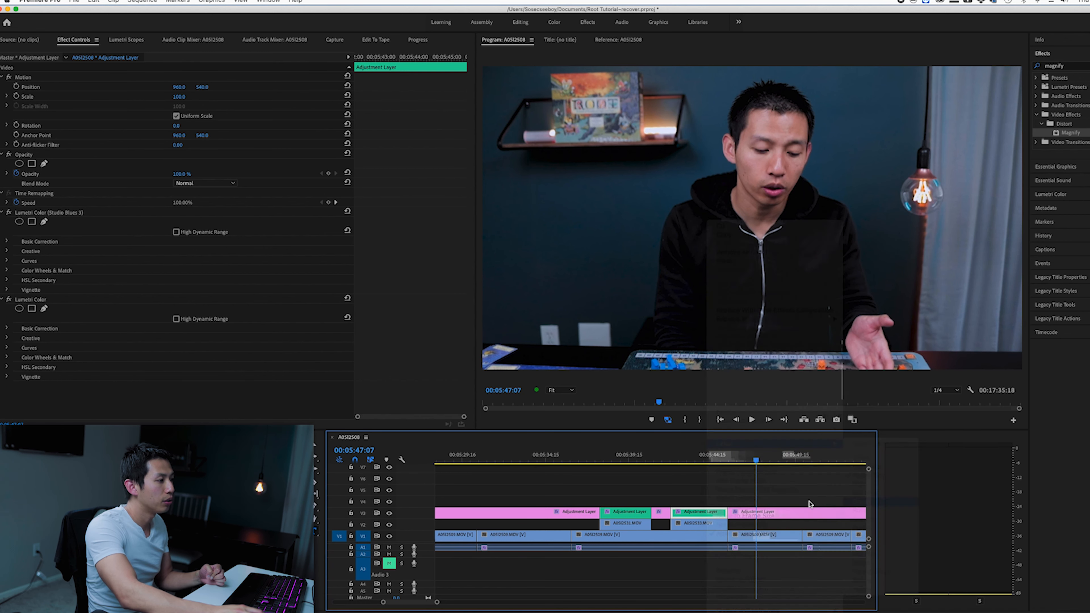
pyautogui.rightClick(715, 513)
pyautogui.click(874, 468)
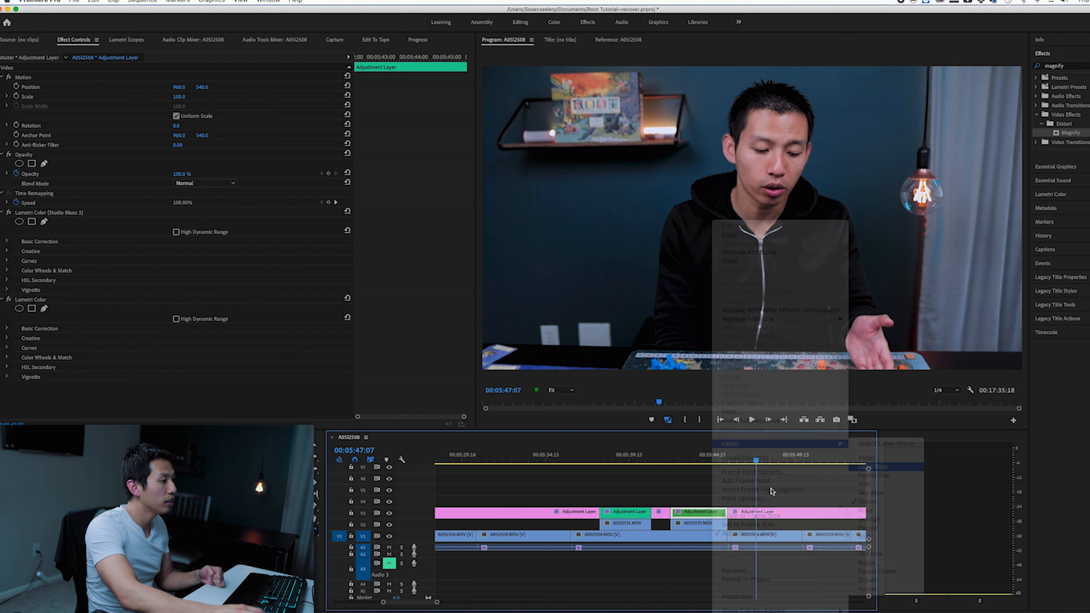
pyautogui.rightClick(714, 512)
pyautogui.moveTo(787, 448)
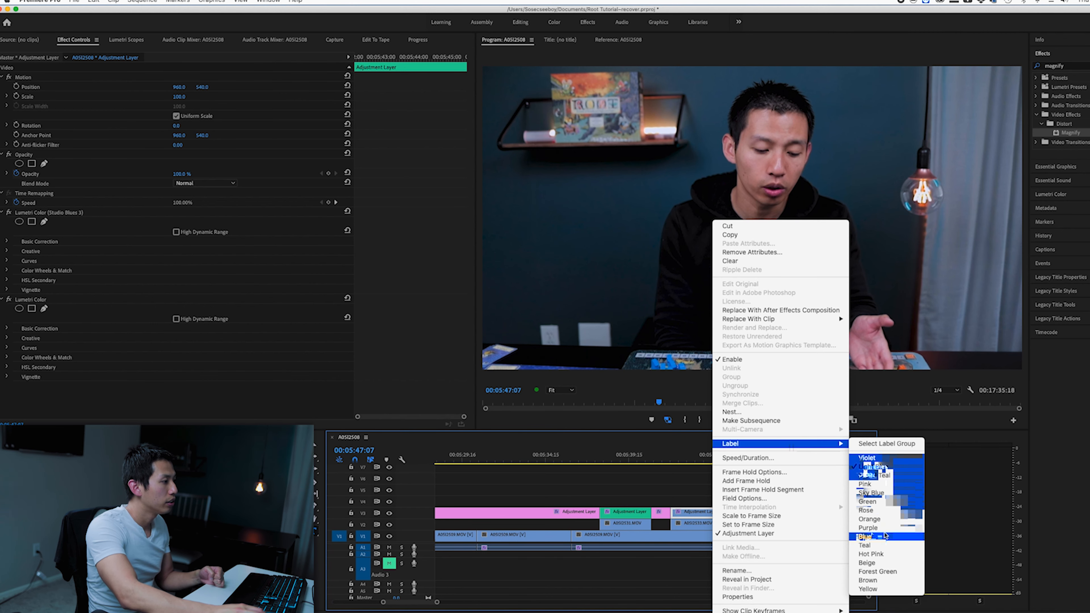
pyautogui.click(865, 536)
# - Label the adjustment layer starting at 00:05:42:05 Hot Pink and put the playhead at 00:05:45:01
pyautogui.rightClick(714, 516)
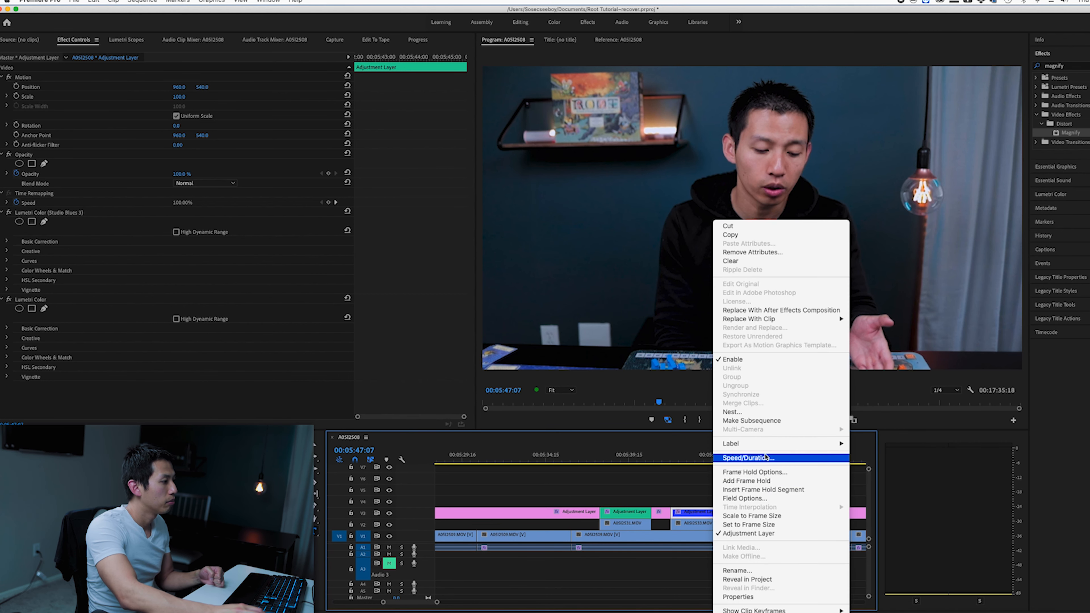
pyautogui.moveTo(777, 455)
pyautogui.click(866, 550)
pyautogui.click(719, 460)
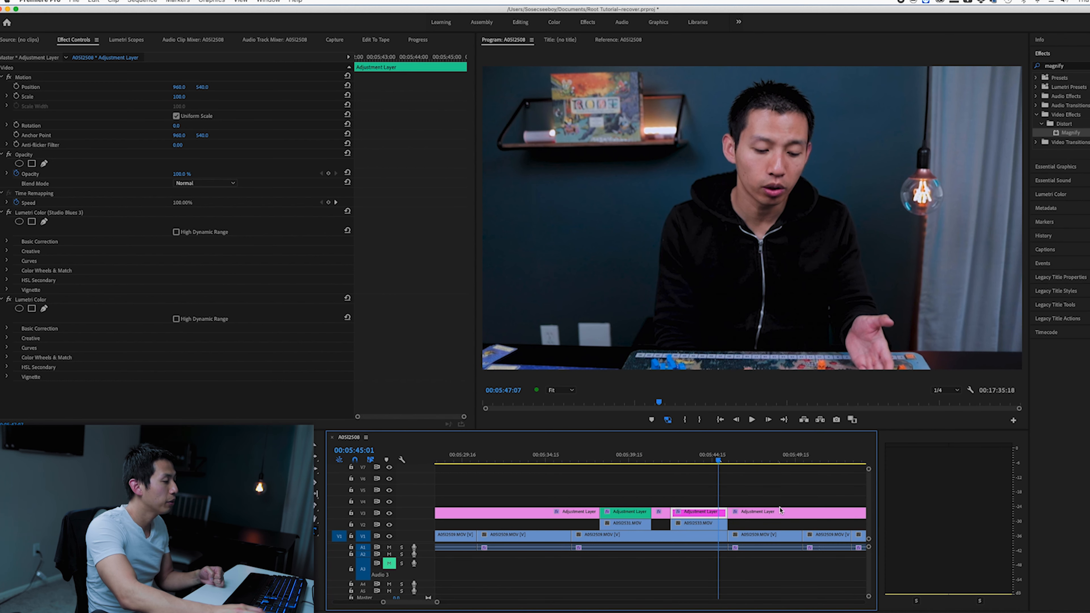
# - Review the label colors available for the adjustment layer, then close the Labels preferences without changes
pyautogui.rightClick(702, 515)
pyautogui.moveTo(829, 445)
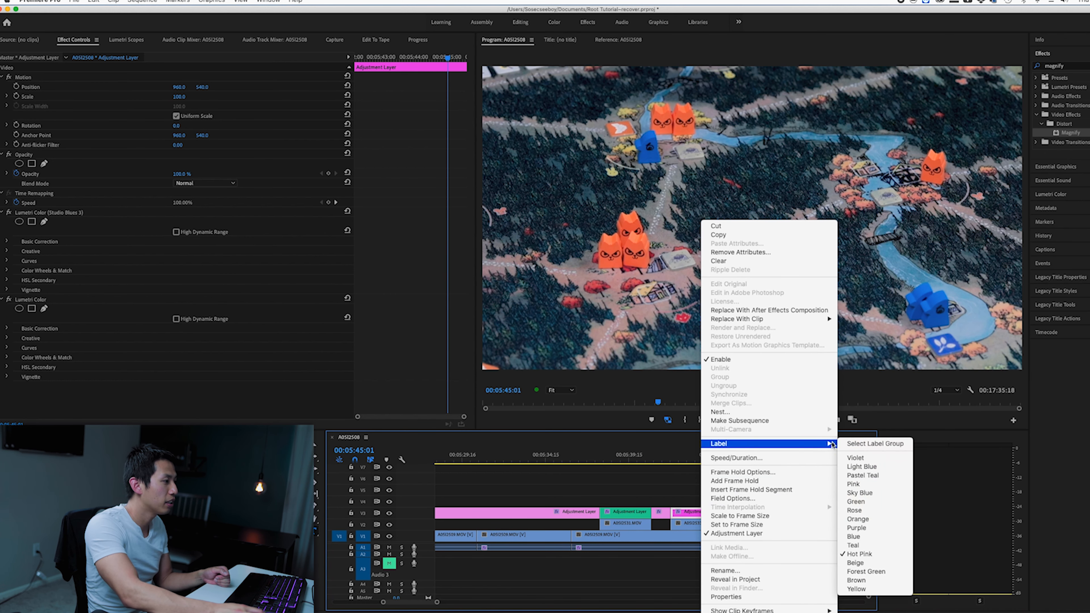
pyautogui.click(673, 487)
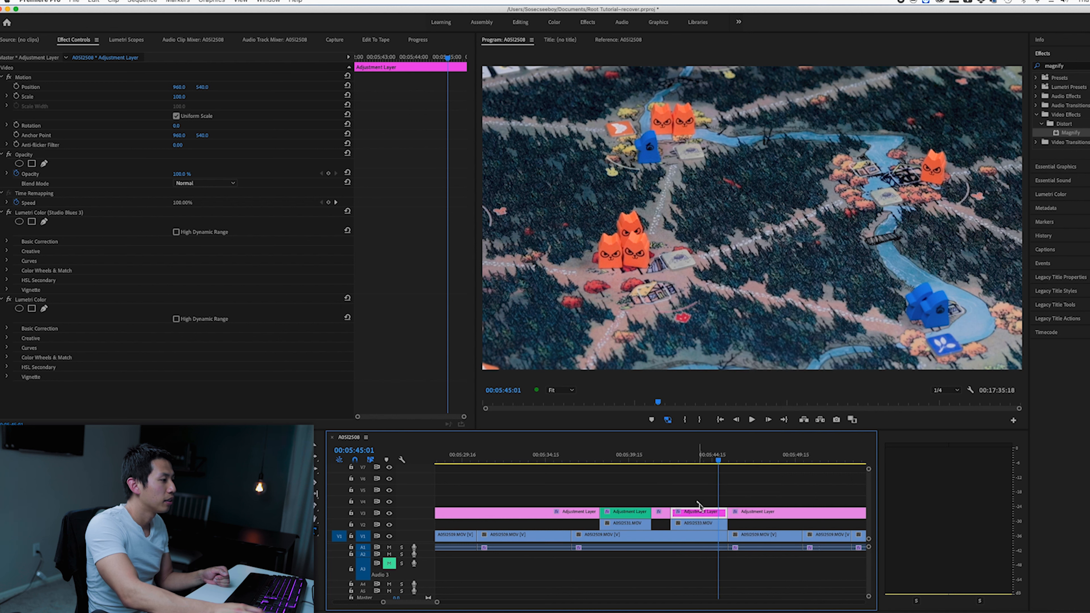
pyautogui.rightClick(700, 511)
pyautogui.moveTo(839, 445)
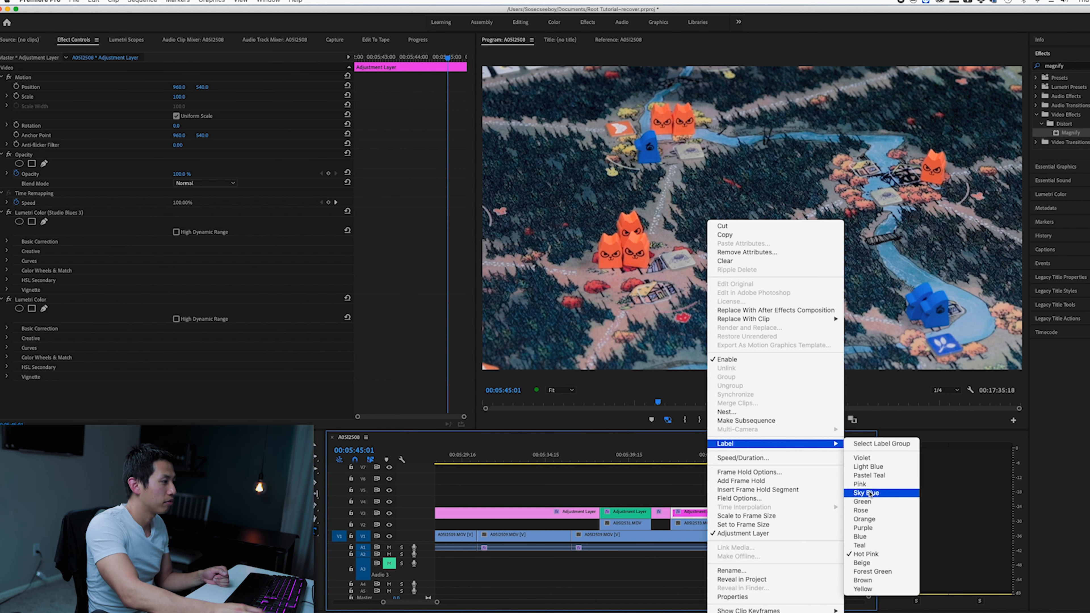
pyautogui.press('Escape')
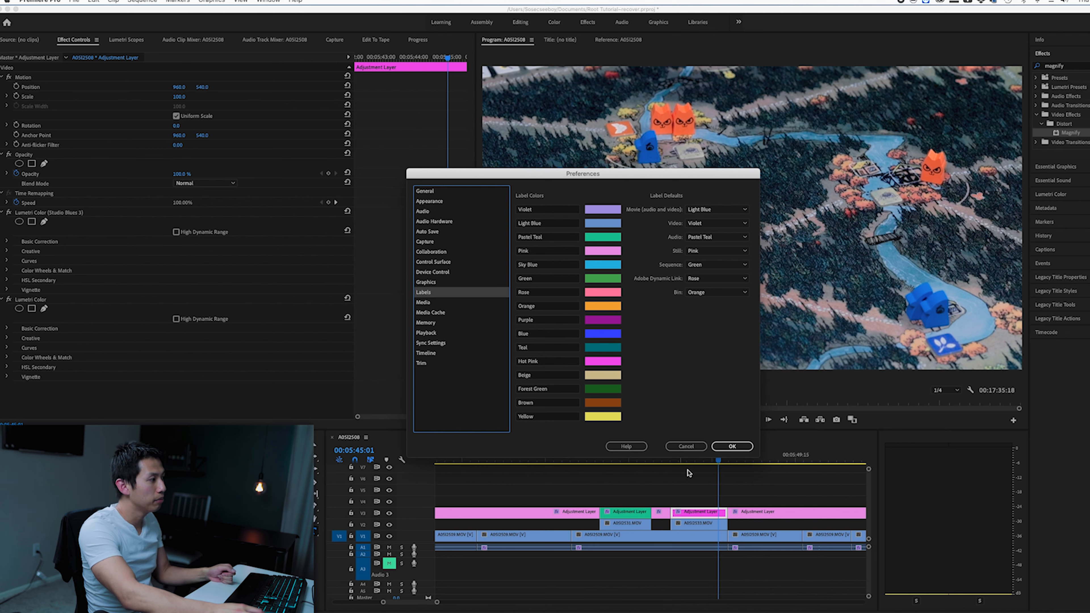
pyautogui.click(687, 446)
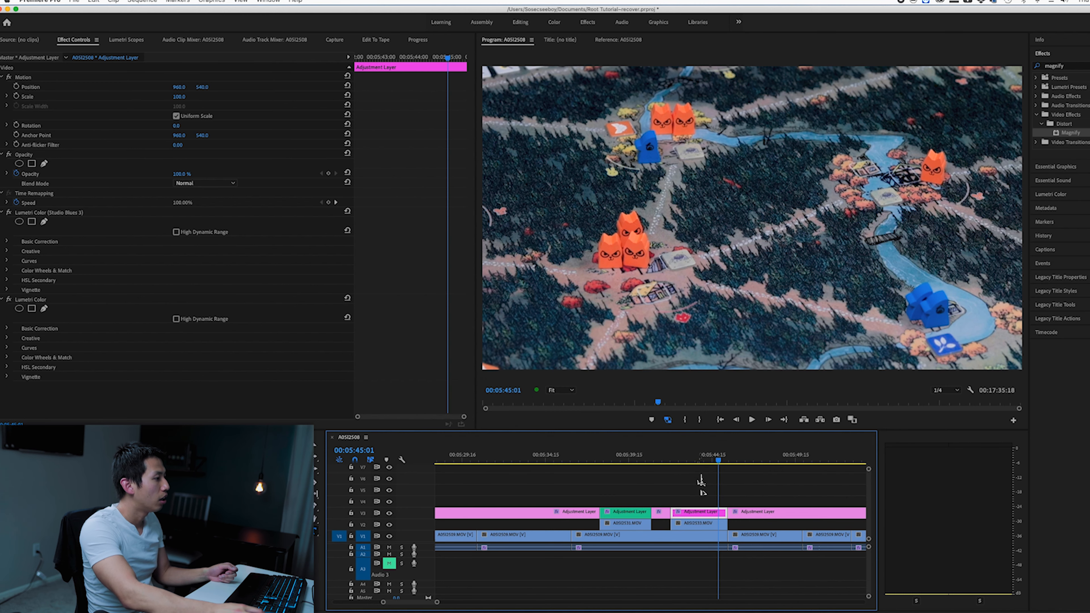
# - Open the Labels preferences to view the label color names and defaults
pyautogui.click(40, 2)
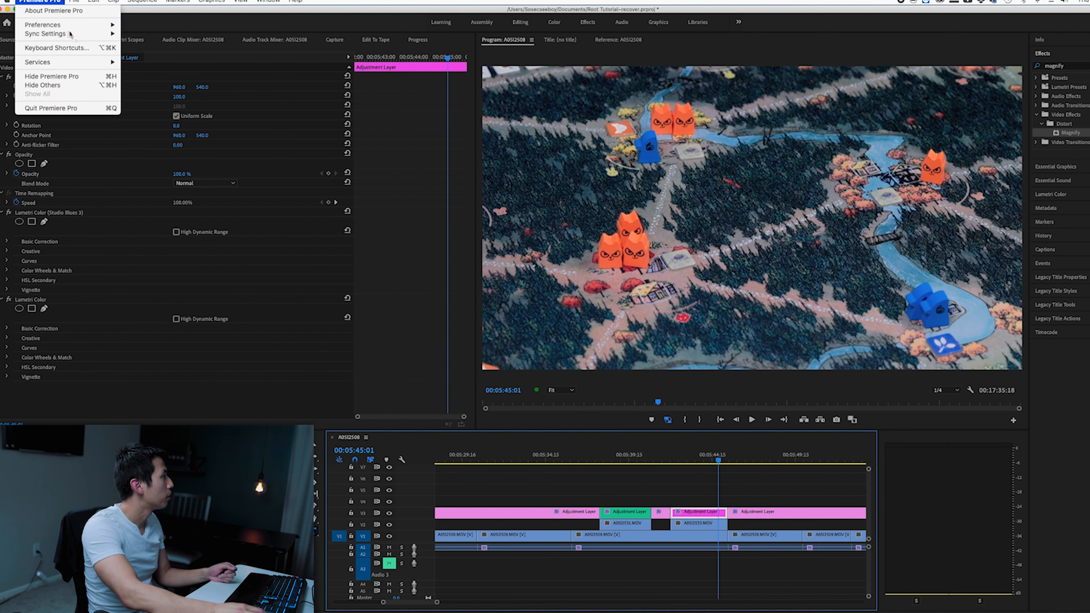
pyautogui.moveTo(82, 29)
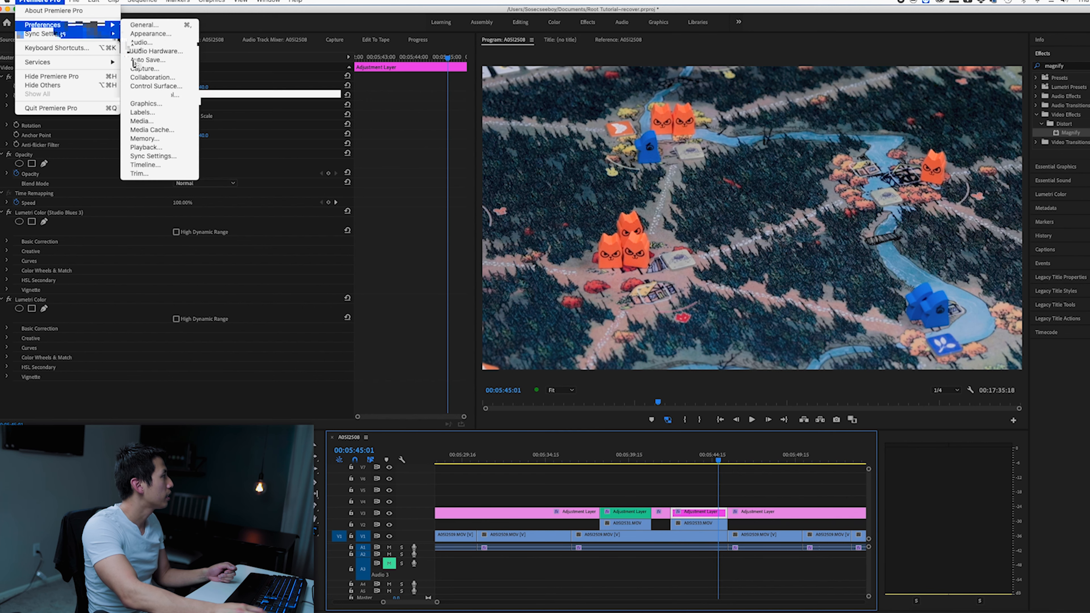
pyautogui.click(142, 112)
pyautogui.press('Tab')
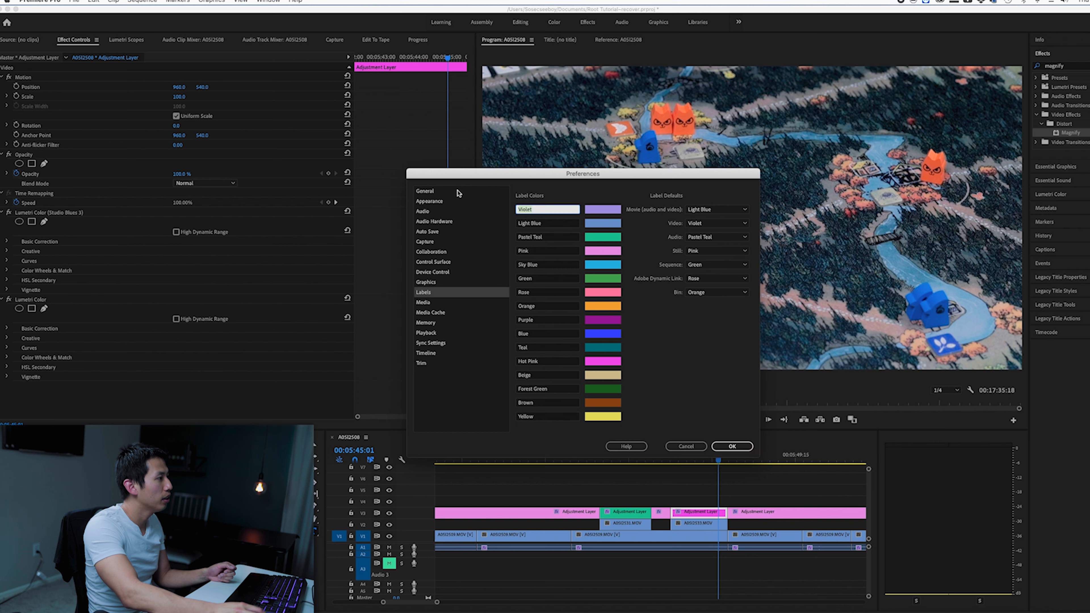
# - Try renaming the Violet label color to Lavendar, then close the Labels preferences without saving
pyautogui.write('Lavendar')
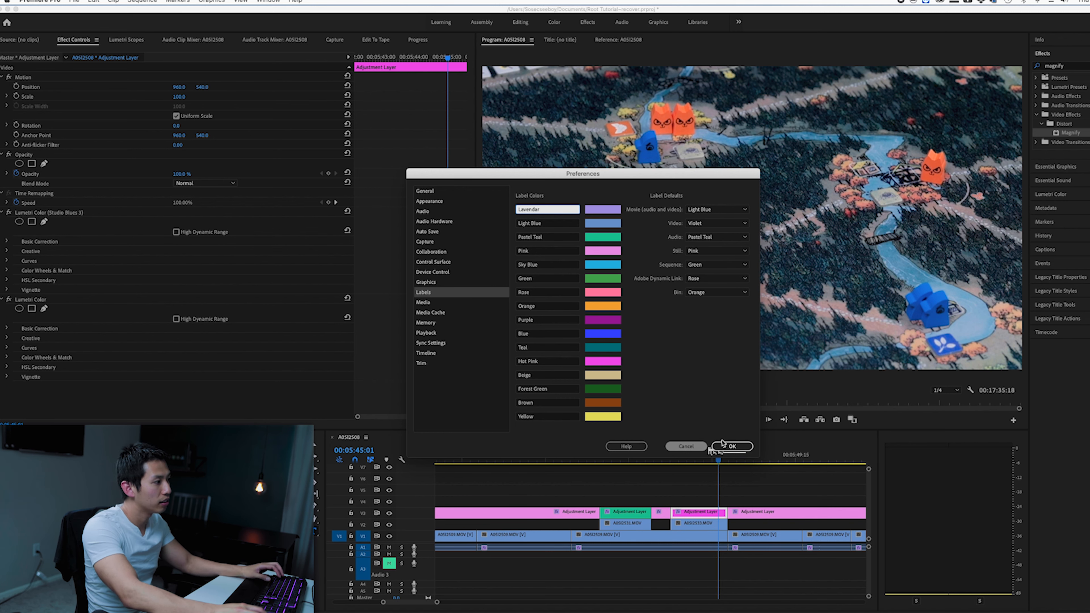
pyautogui.click(687, 447)
pyautogui.click(724, 488)
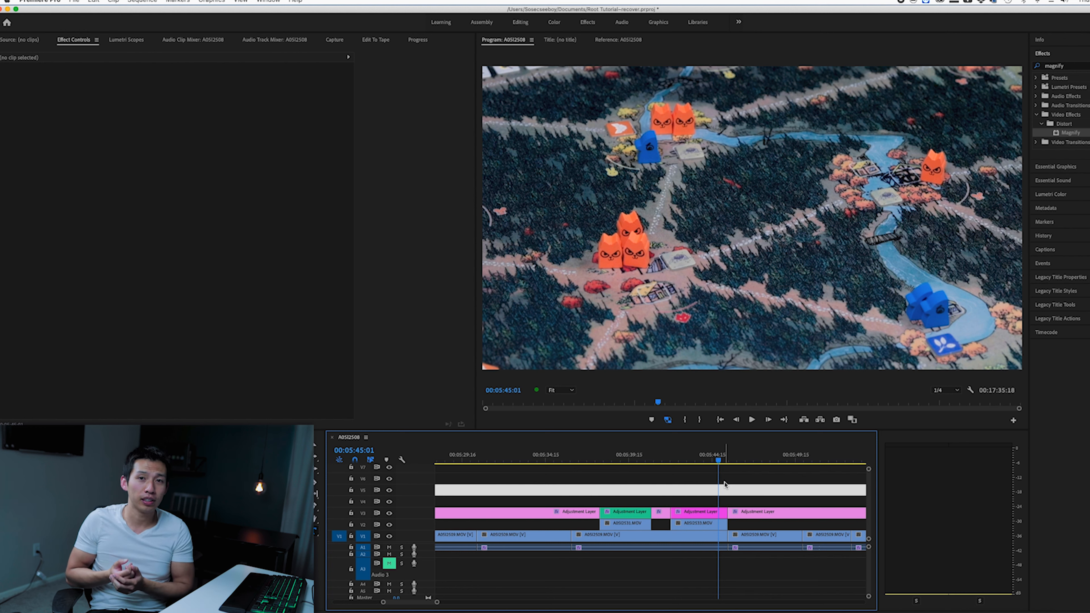
# - Add an empty text graphic over the board map picture at 00:05:45:01
pyautogui.click(763, 247)
pyautogui.click(397, 440)
pyautogui.click(415, 445)
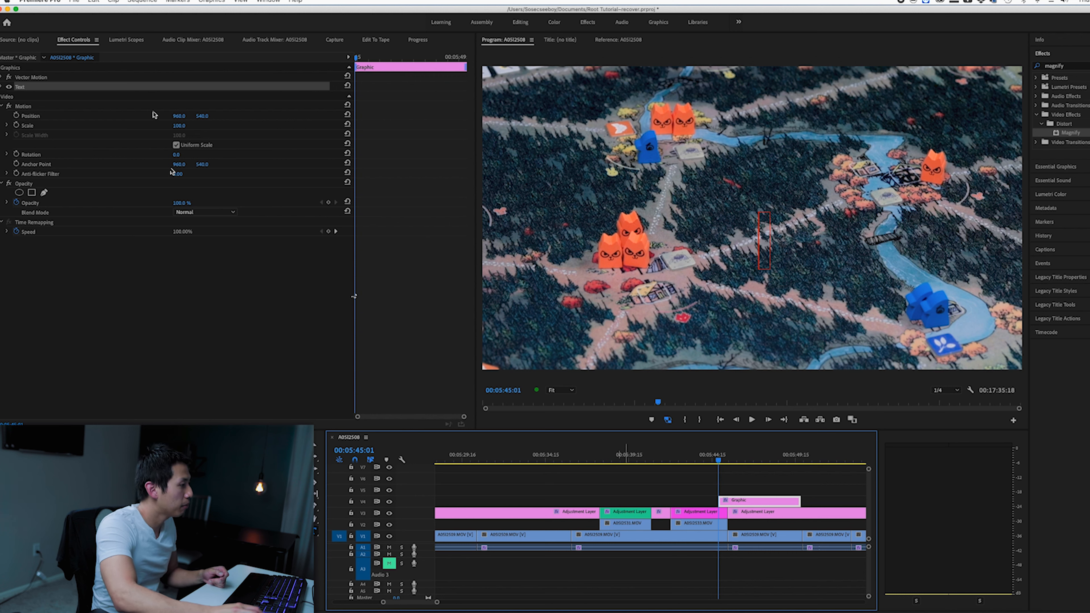
# - Open the media export settings for the sequence and choose the YOUTUBE 4K preset
pyautogui.click(76, 1)
pyautogui.moveTo(148, 245)
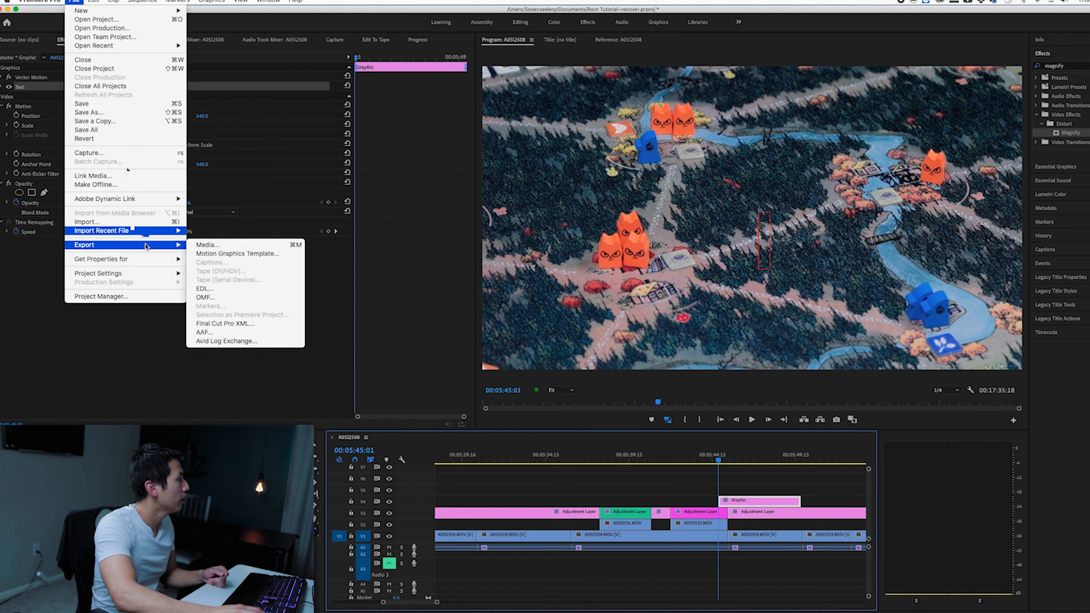
pyautogui.click(220, 245)
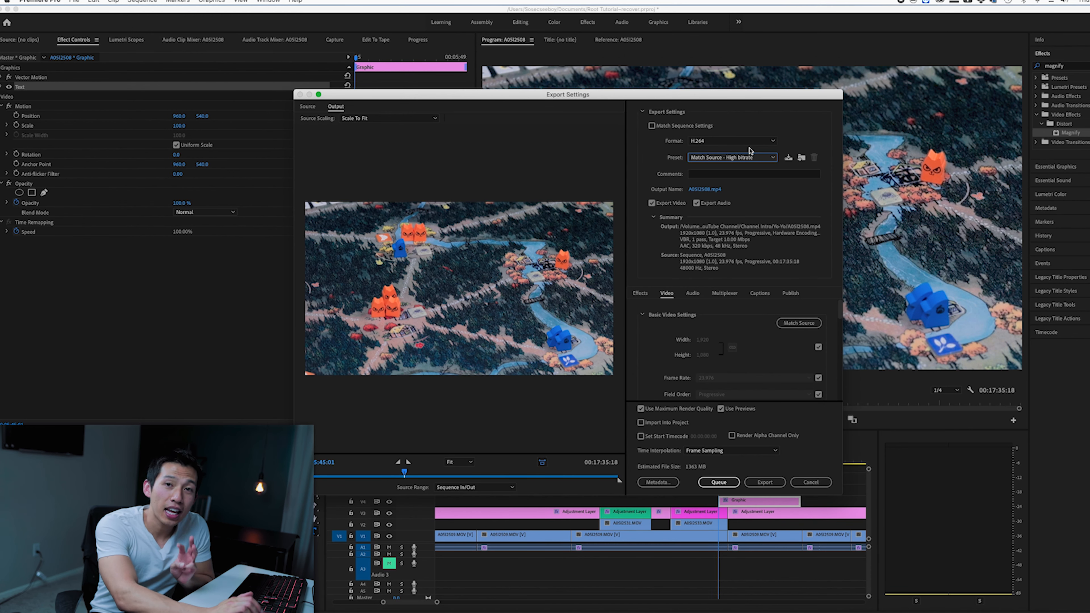
pyautogui.click(750, 156)
pyautogui.click(754, 197)
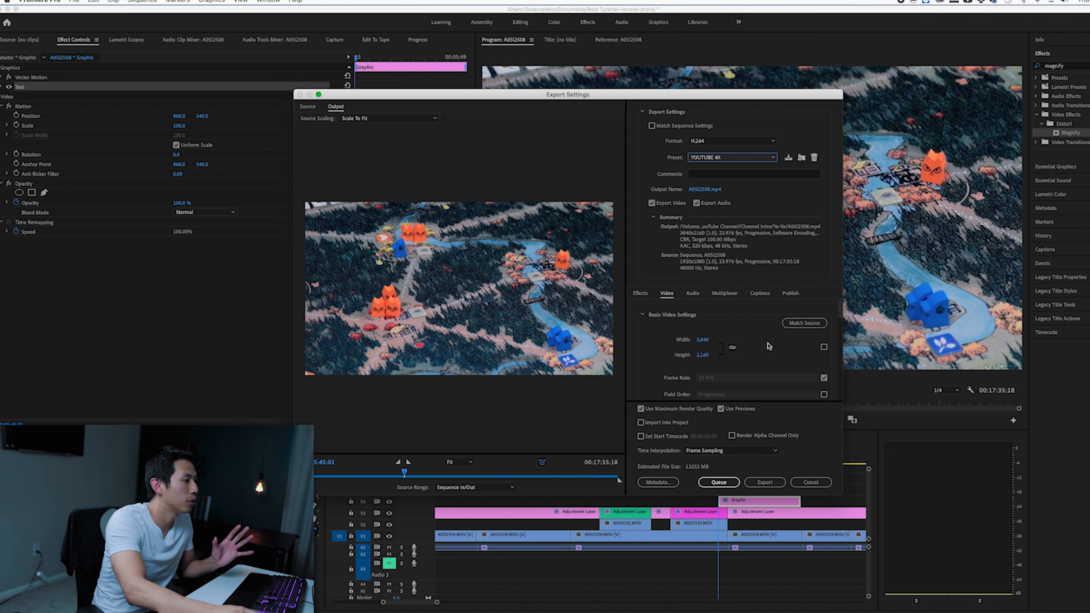
# - Examine the export's video size, encoding and bitrate settings, along with its audio format, quality and bitrate settings
pyautogui.scroll(-3, 738, 344)
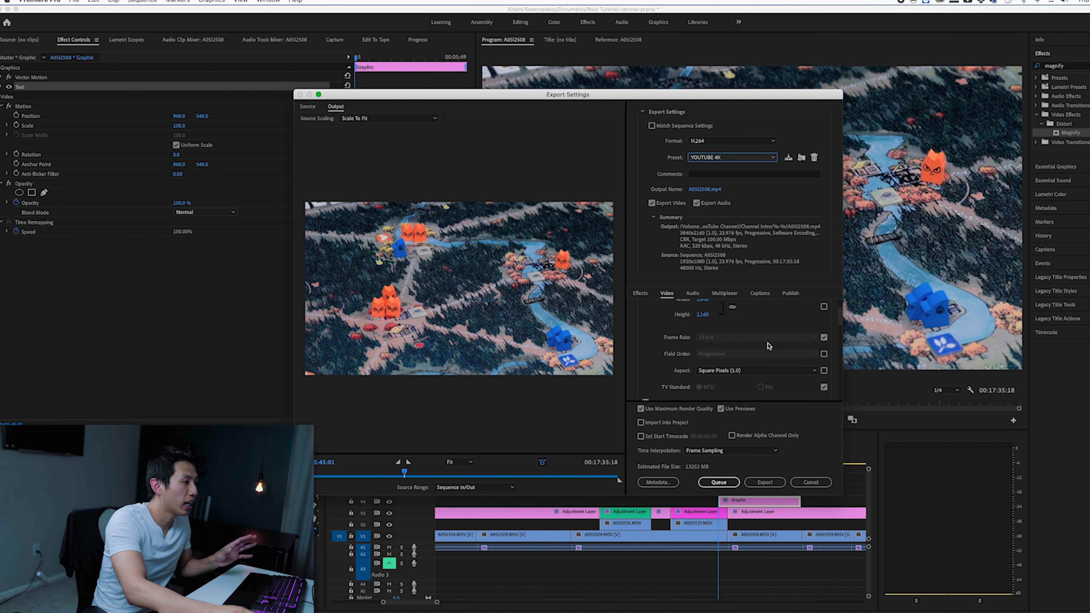
pyautogui.scroll(-2, 760, 342)
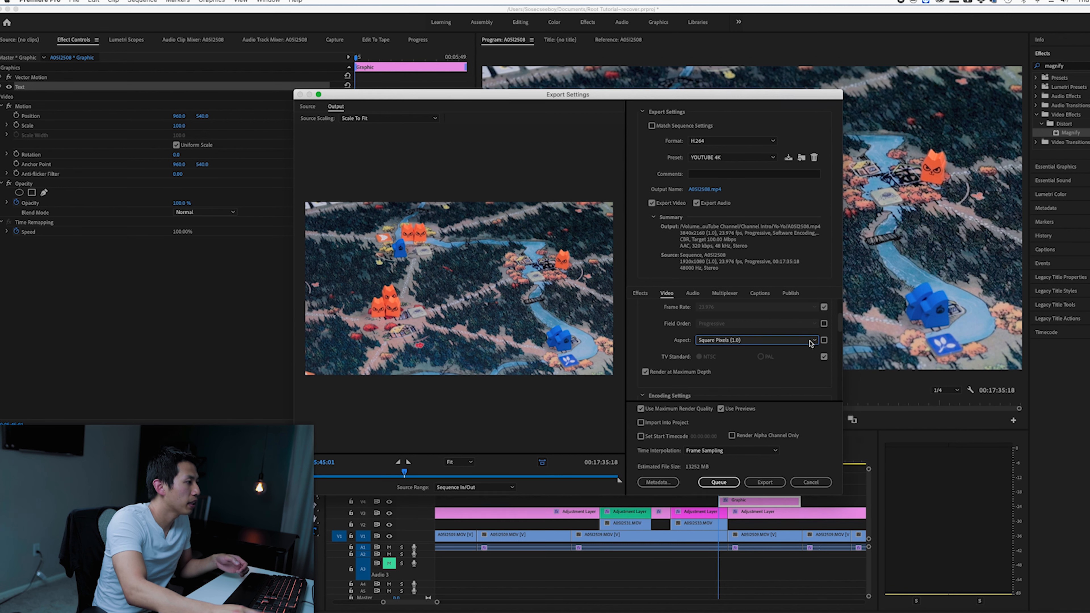
pyautogui.scroll(-2, 751, 356)
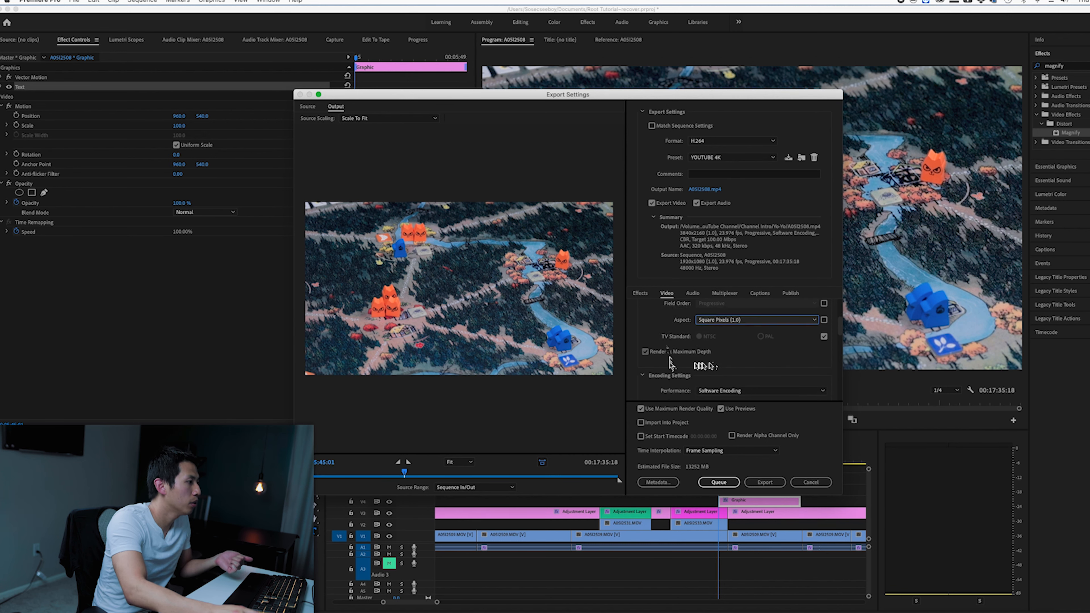
pyautogui.scroll(-3, 742, 356)
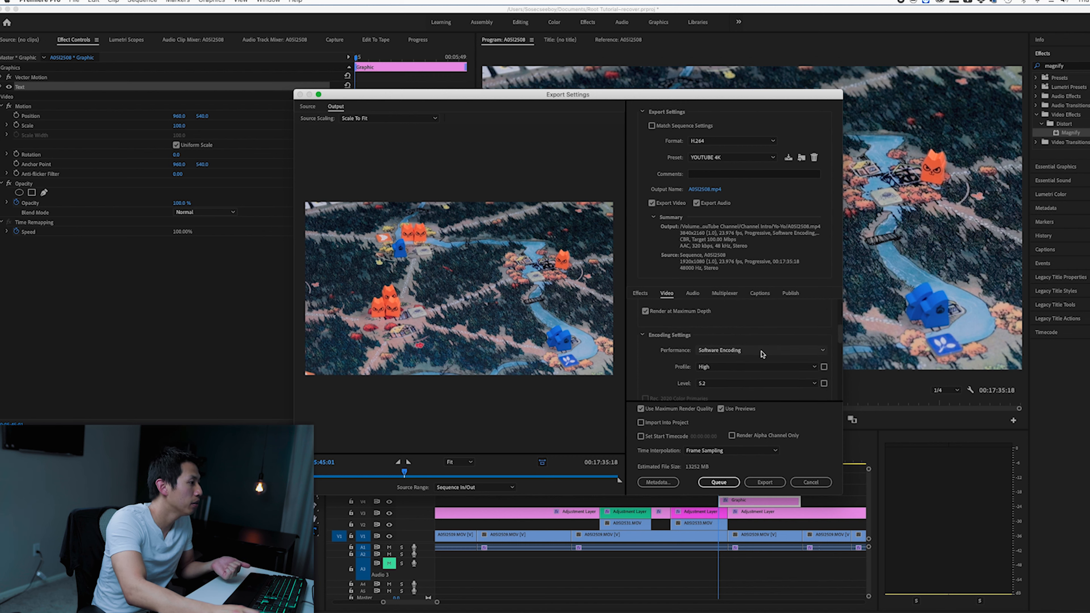
pyautogui.scroll(-4, 765, 362)
pyautogui.scroll(-8, 754, 374)
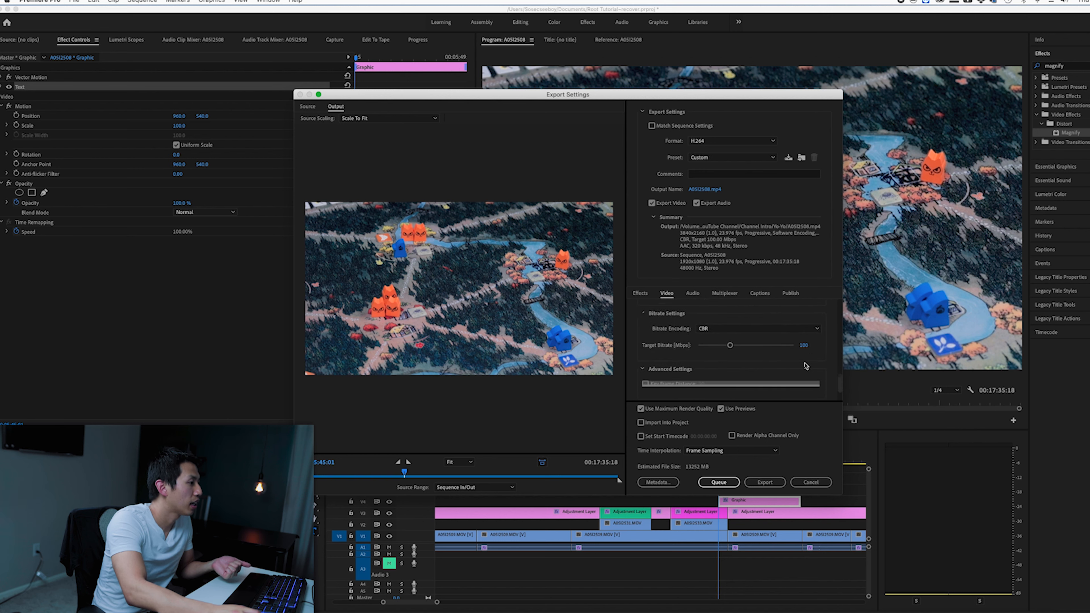
pyautogui.click(692, 293)
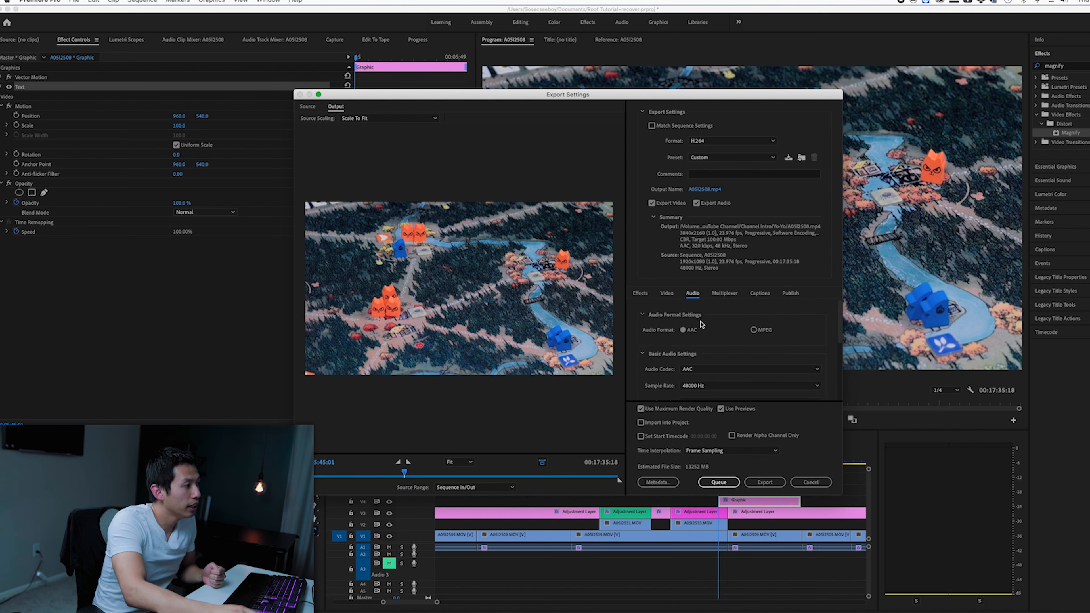
pyautogui.scroll(-2, 830, 347)
pyautogui.scroll(-3, 830, 347)
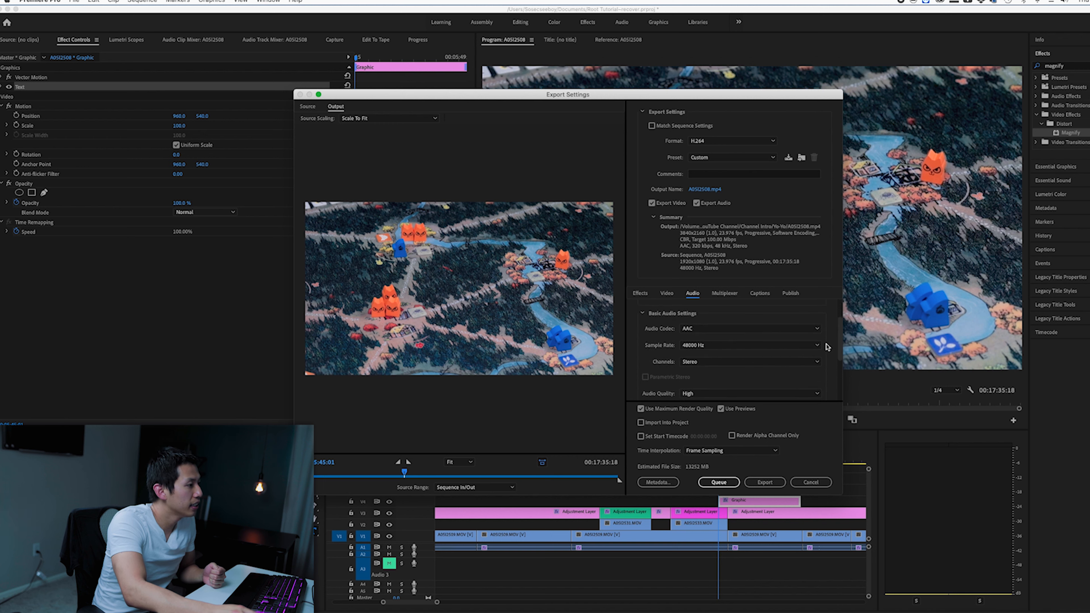
pyautogui.scroll(-2, 768, 365)
pyautogui.scroll(-6, 811, 377)
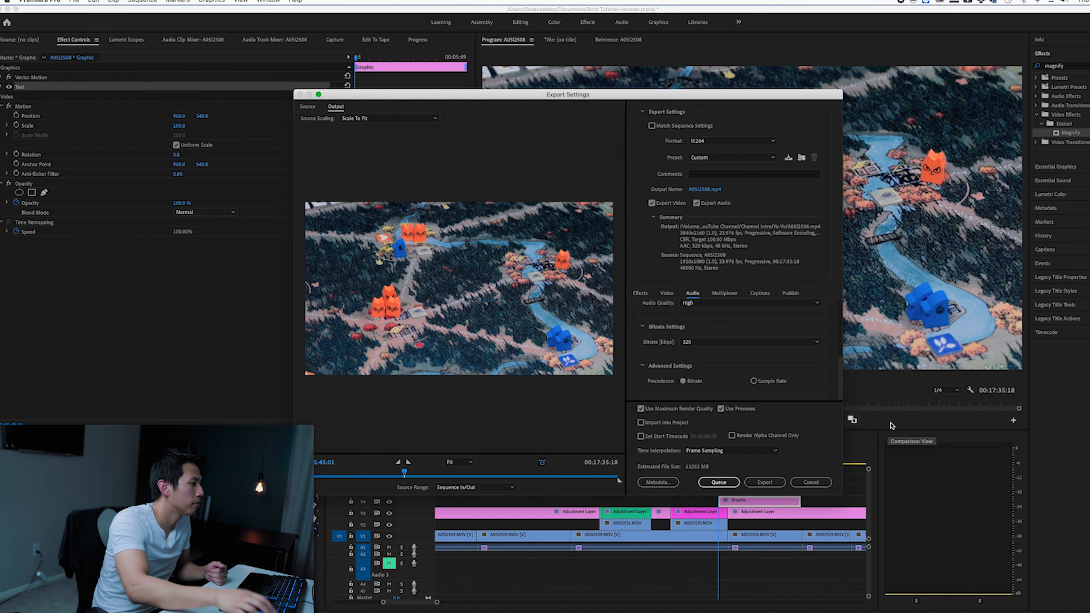
# - Check where the output file's name and location and the export preset's name are set, closing both dialogs without saving
pyautogui.click(710, 194)
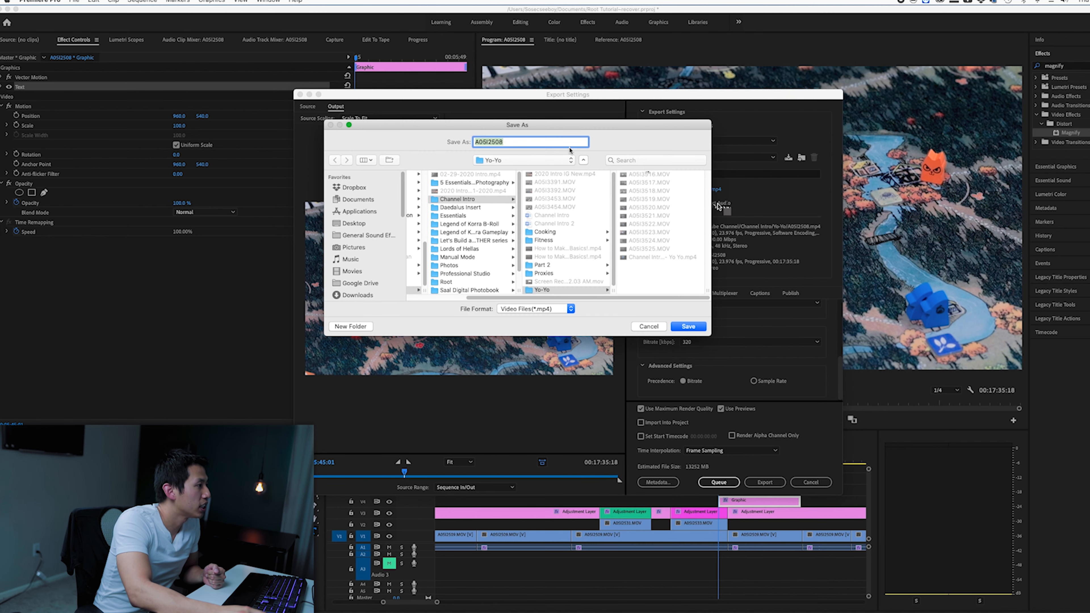
pyautogui.click(644, 327)
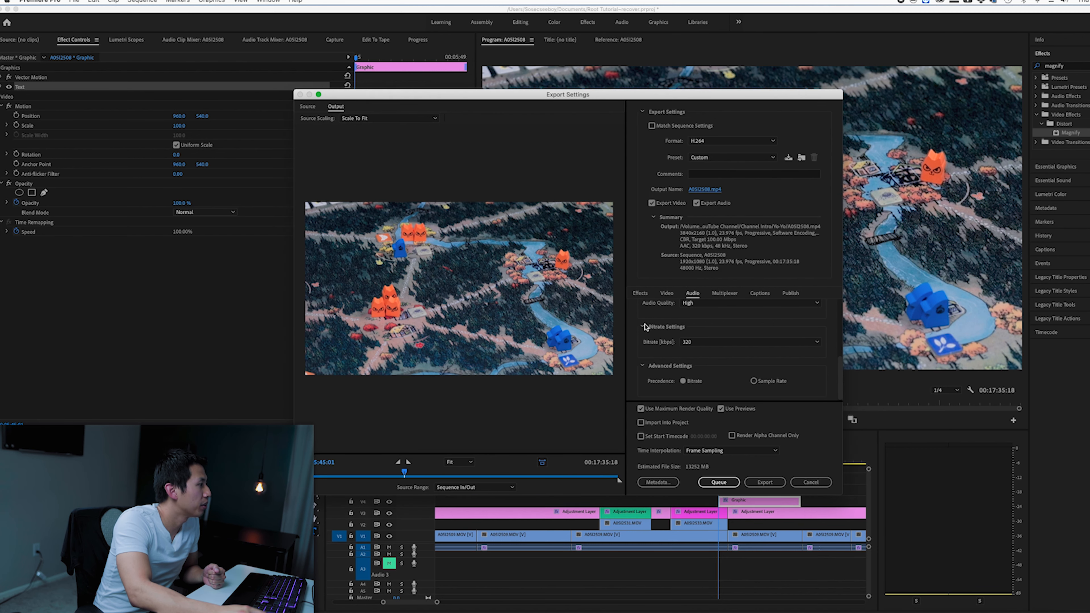
pyautogui.click(789, 159)
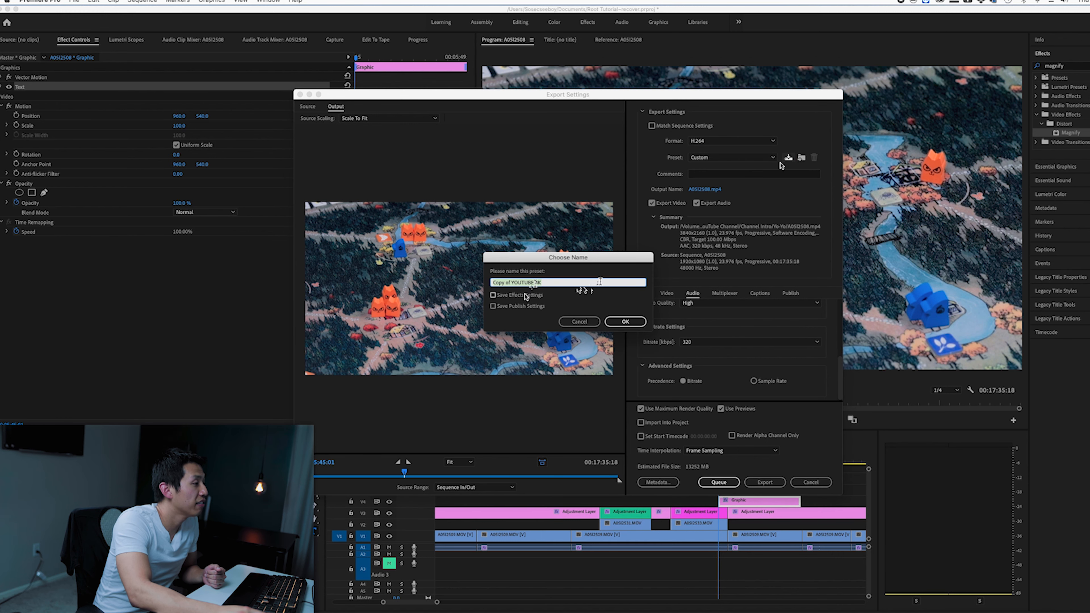
pyautogui.click(584, 325)
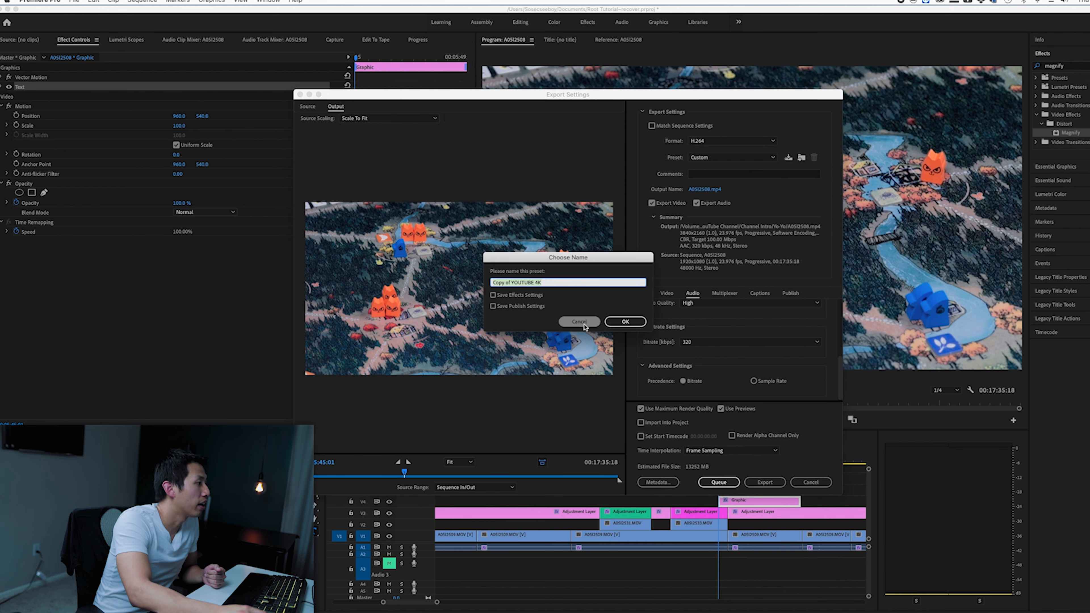